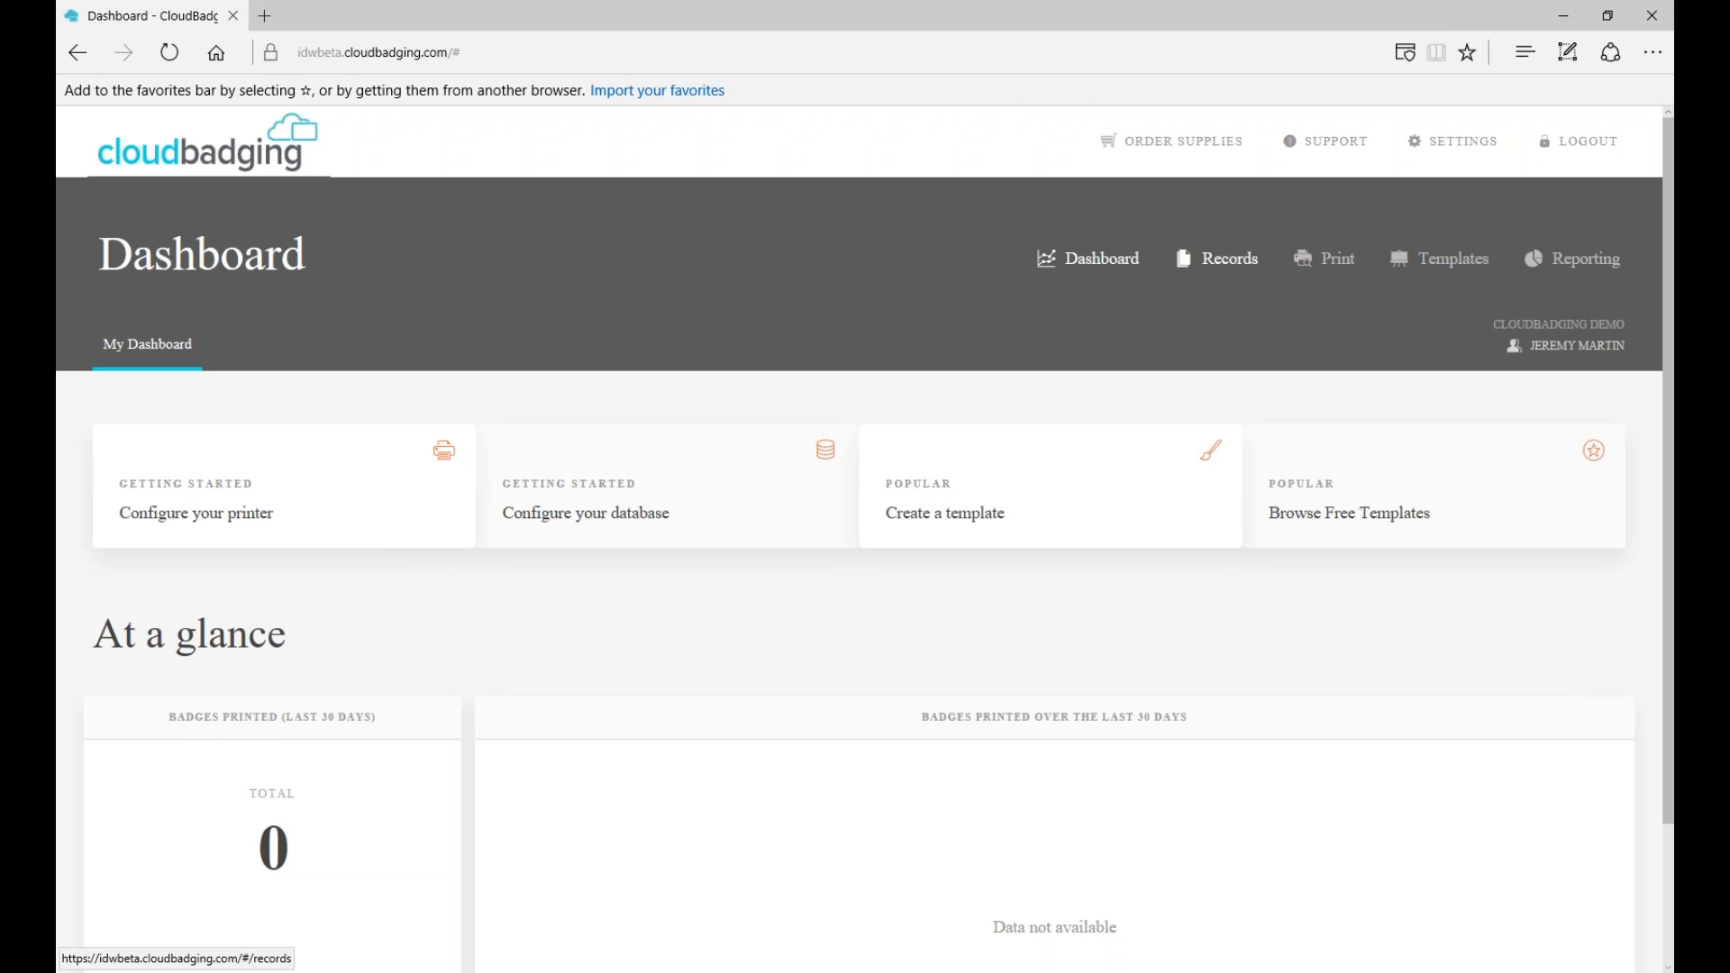
- Go to Records in the top navigation to list all badge records
left_click(1217, 259)
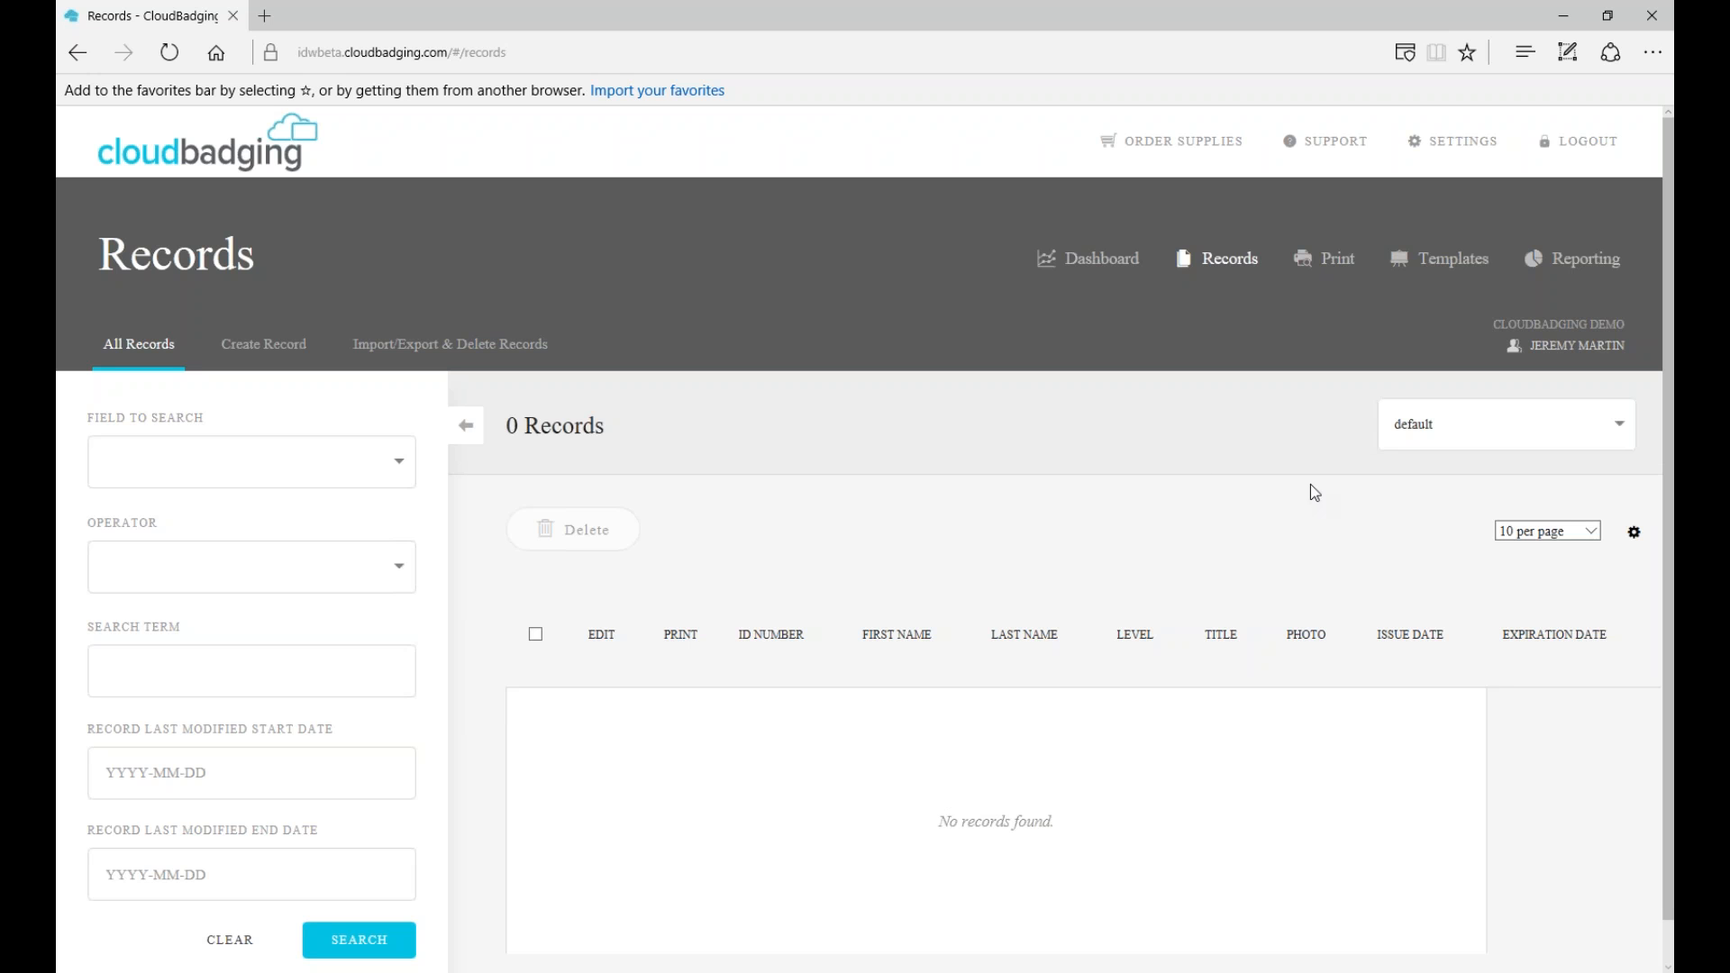
- Keep the default dataset and 10 records per page, and bring up the column visibility options
left_click(1623, 427)
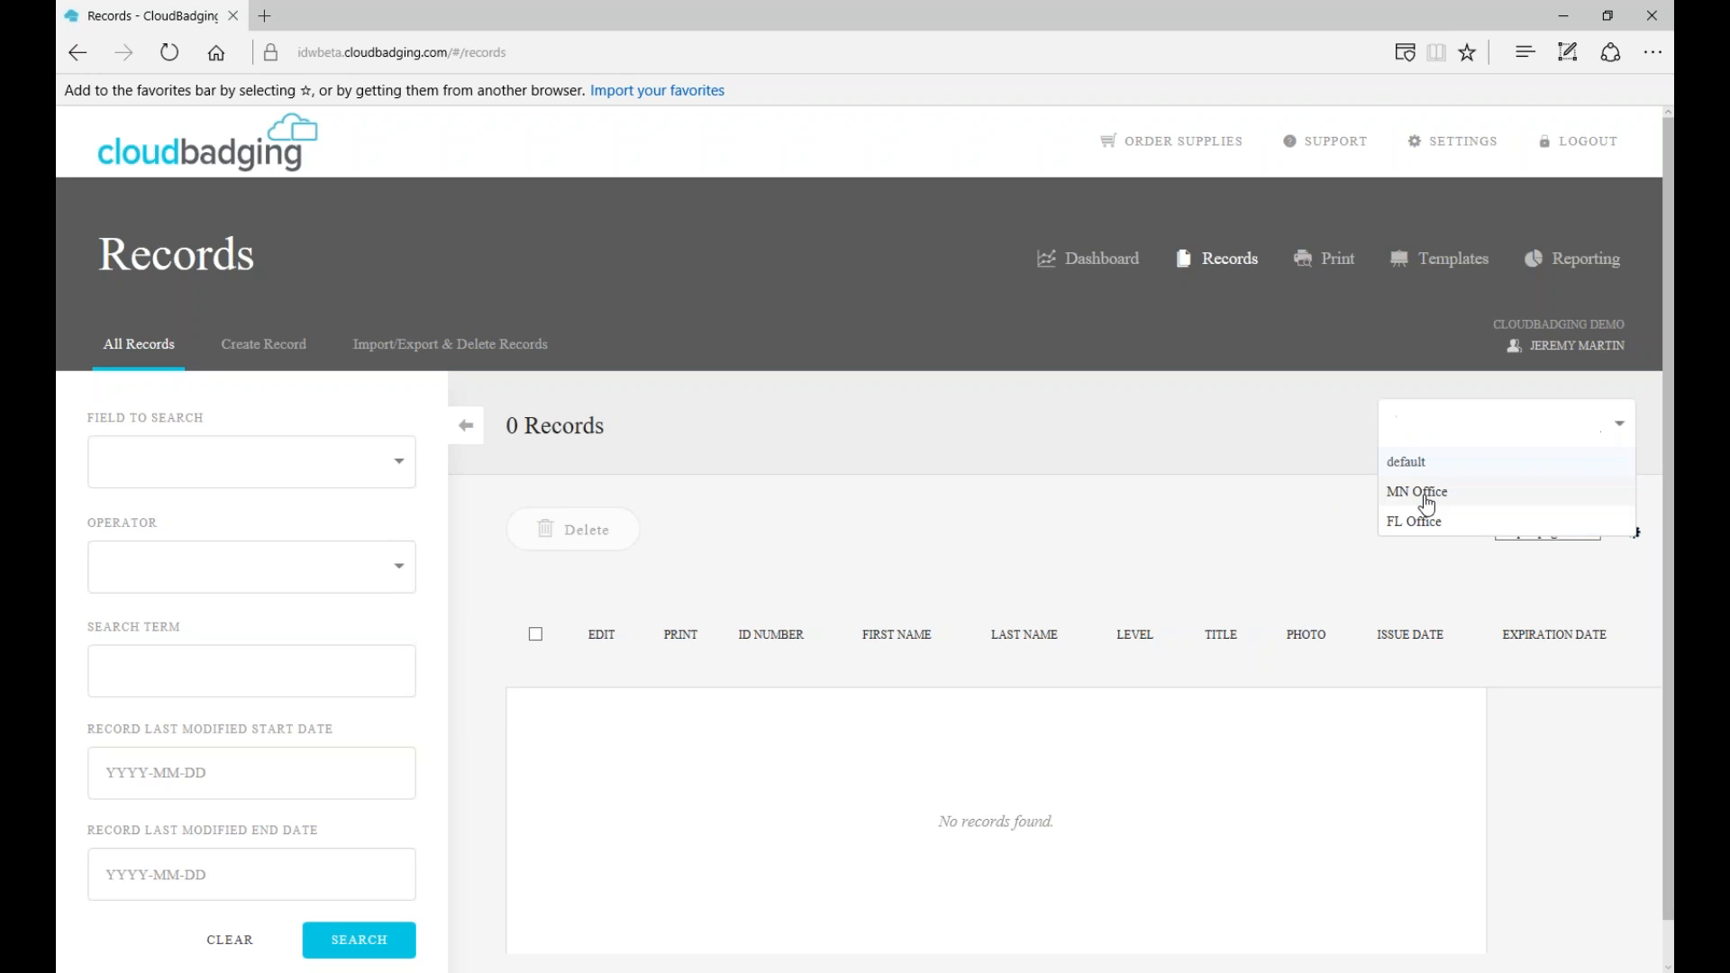
left_click(1487, 465)
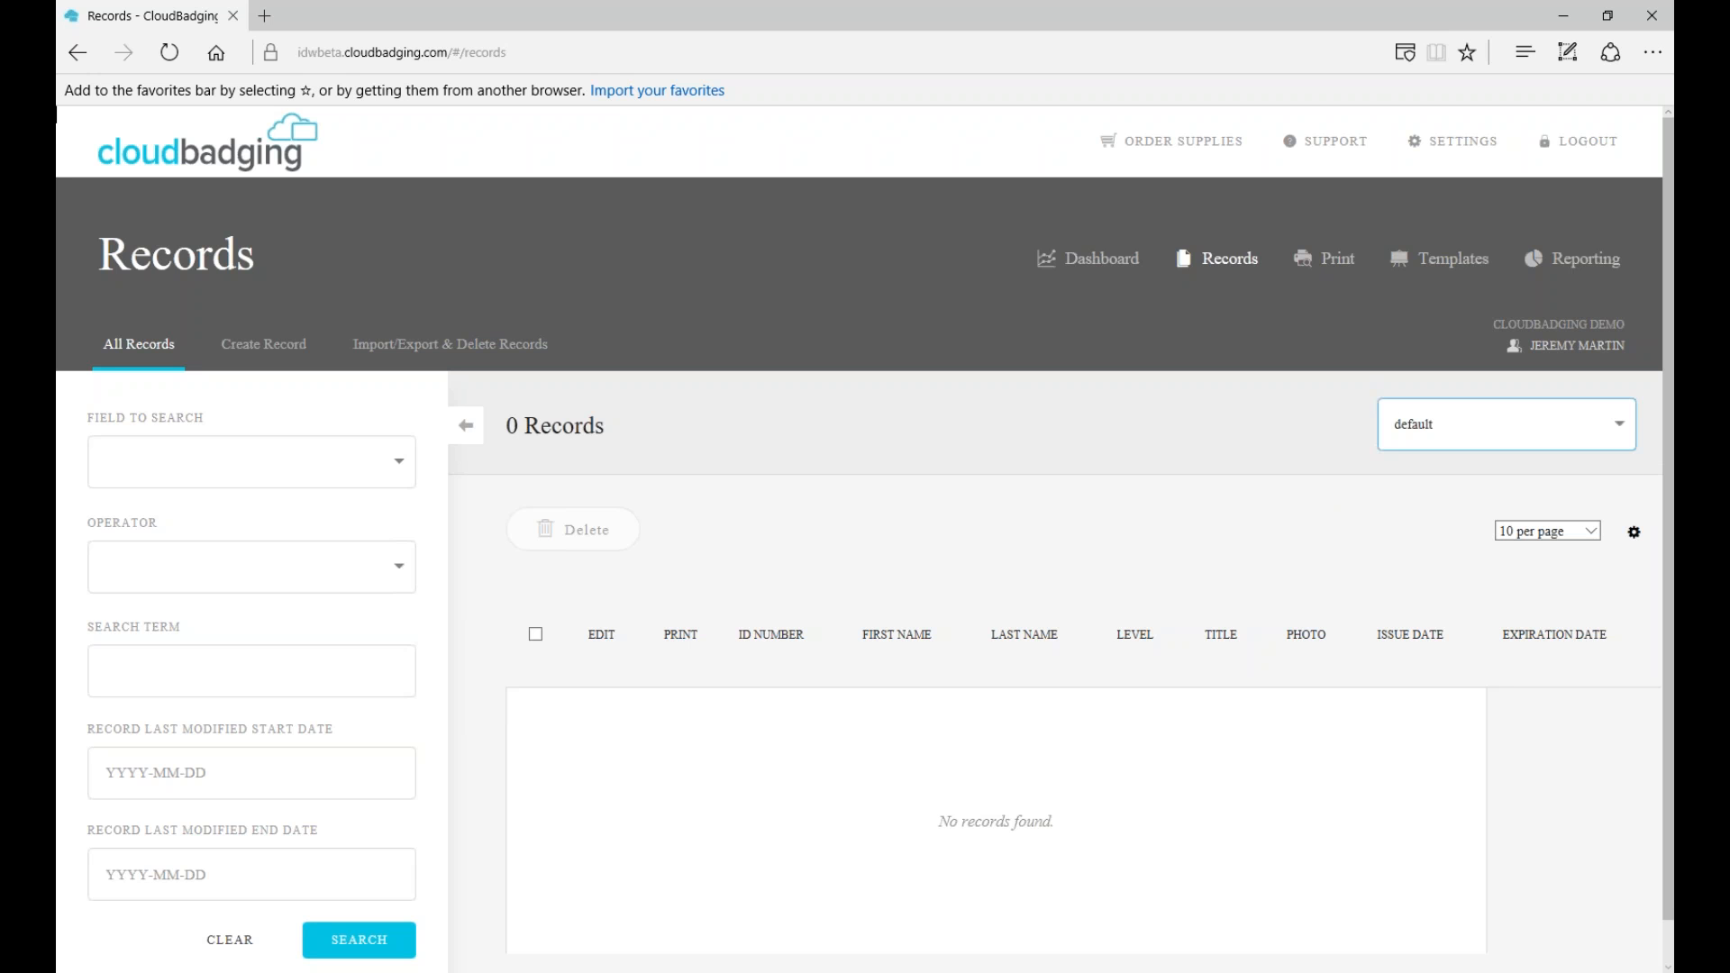
left_click(1624, 434)
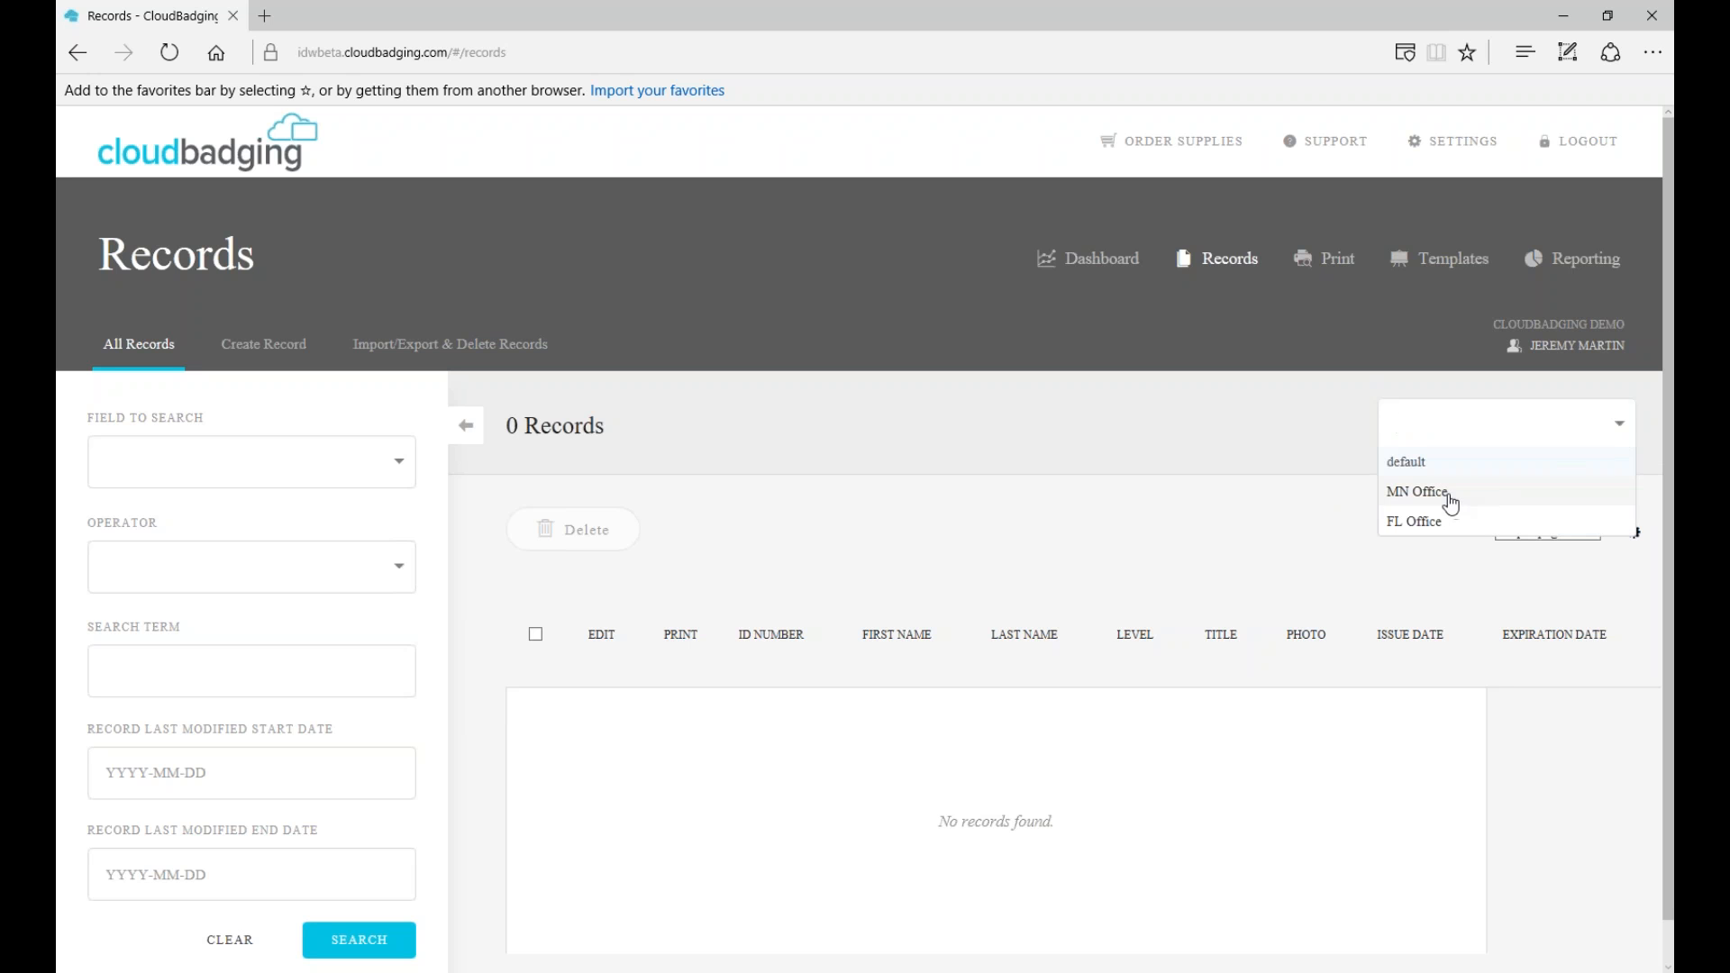
left_click(1419, 468)
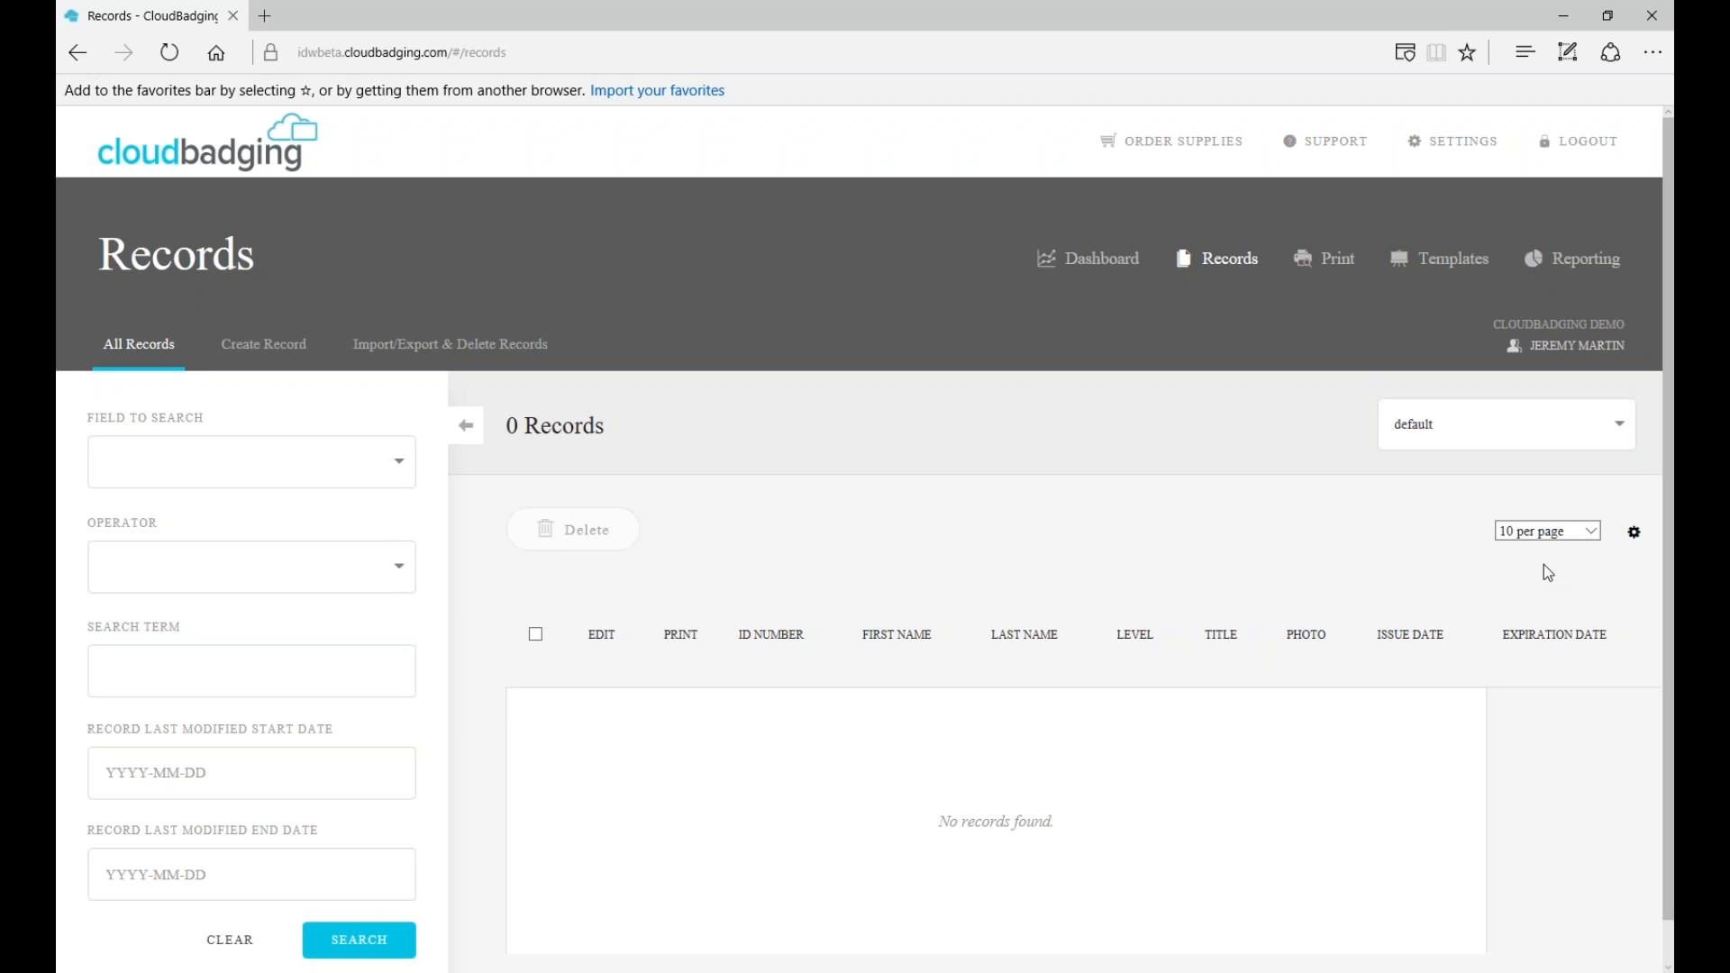
left_click(1591, 532)
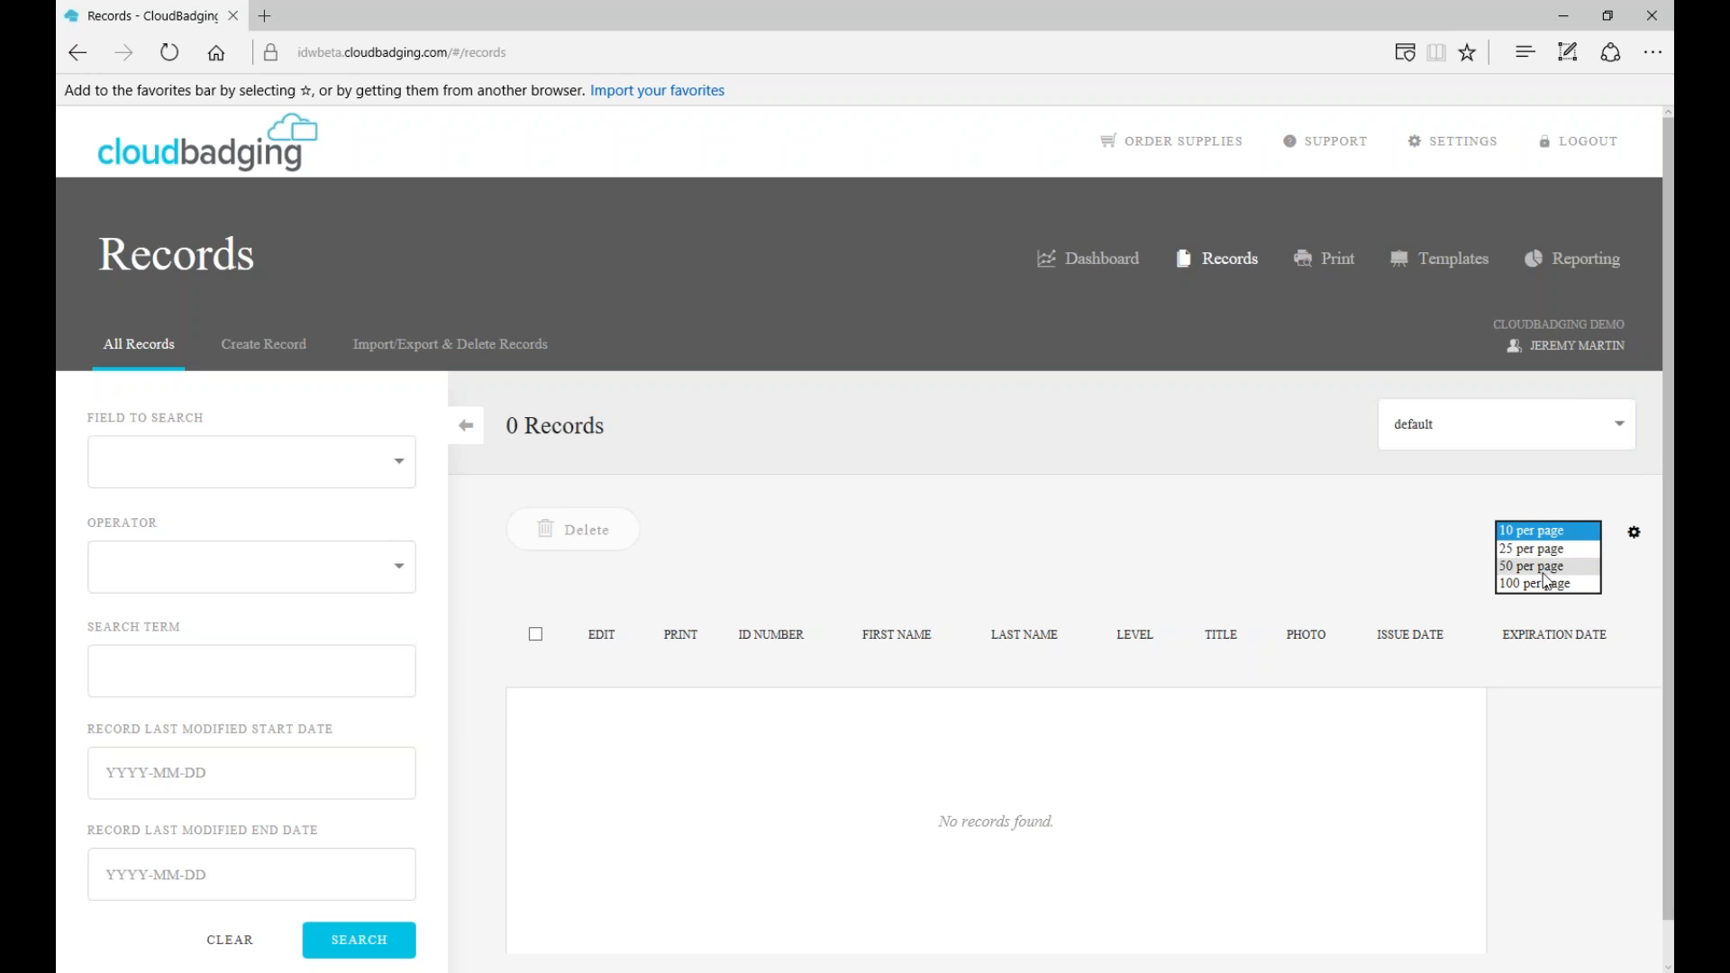
left_click(1569, 532)
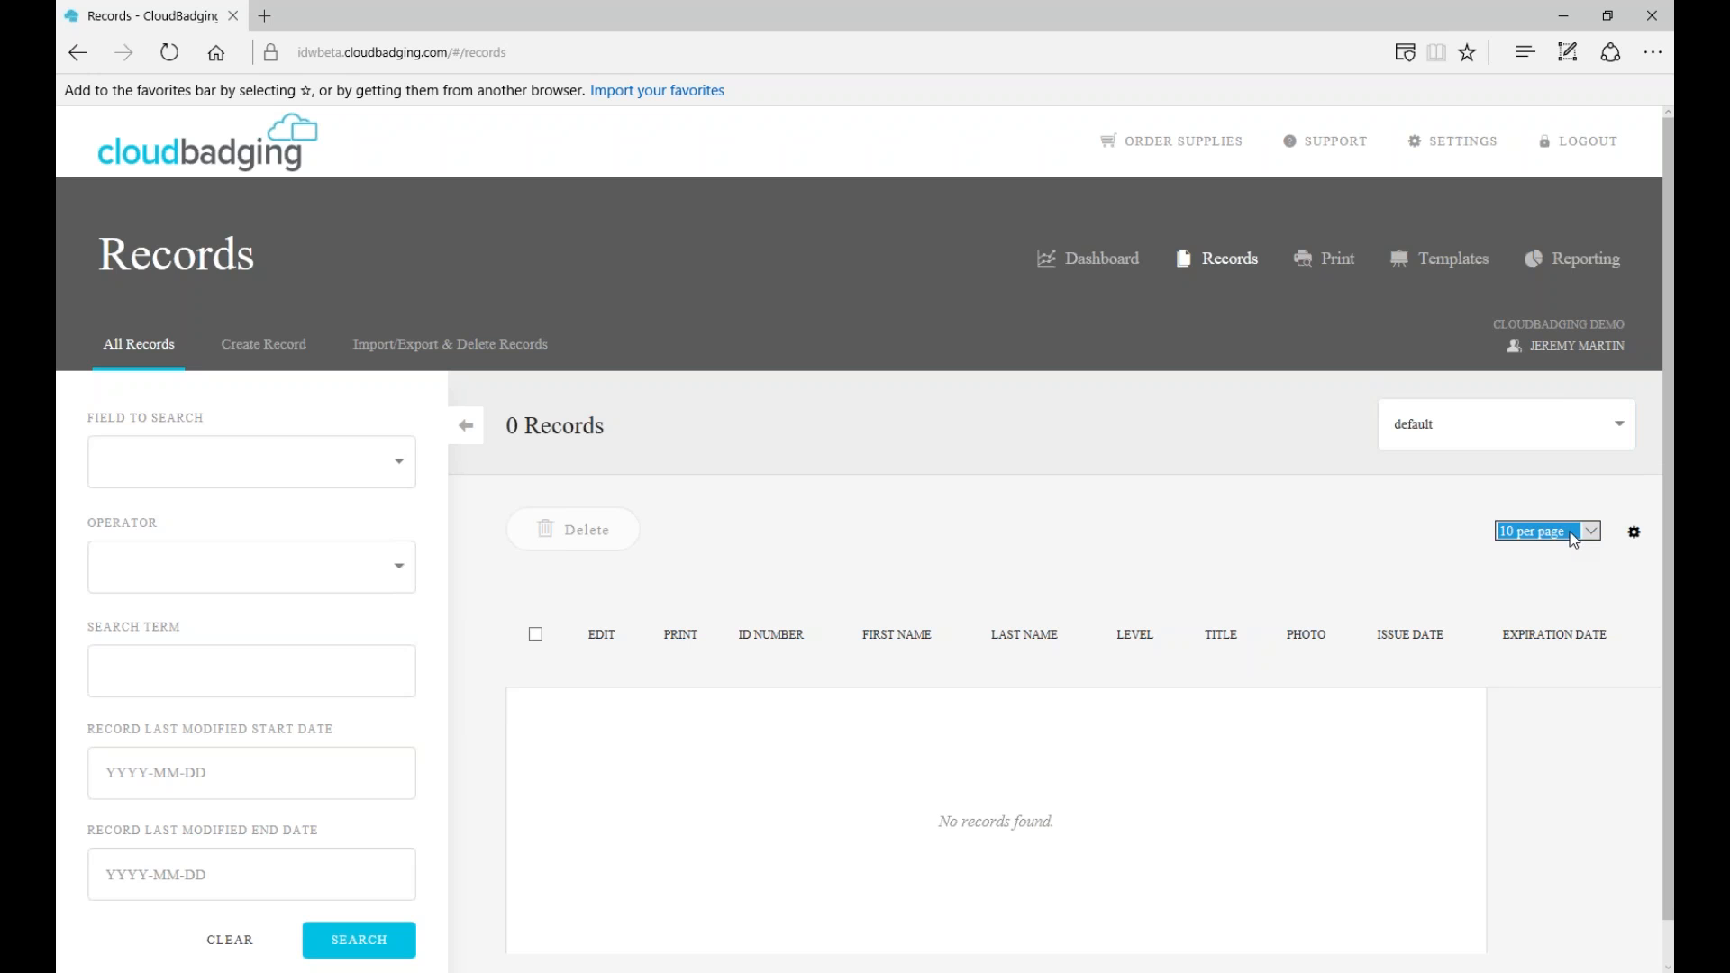
left_click(1633, 533)
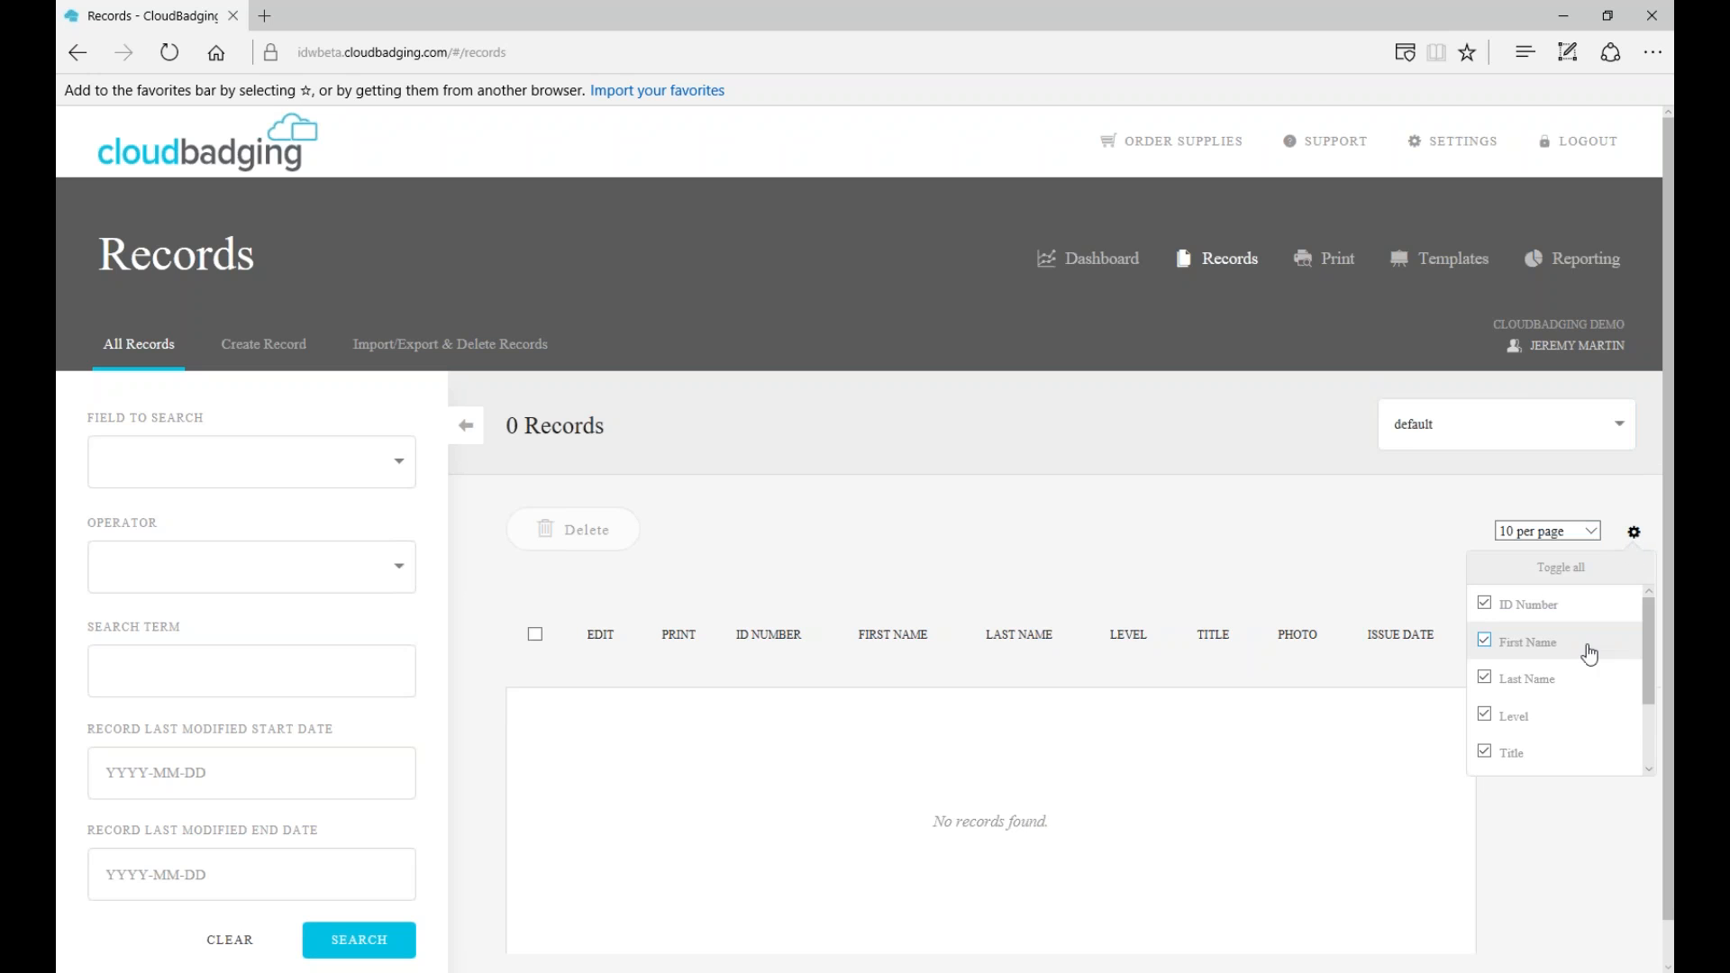
- Toggle all table columns off and back on, then collapse the search filter panel
left_click(1556, 576)
left_click(1515, 667)
left_click(1634, 532)
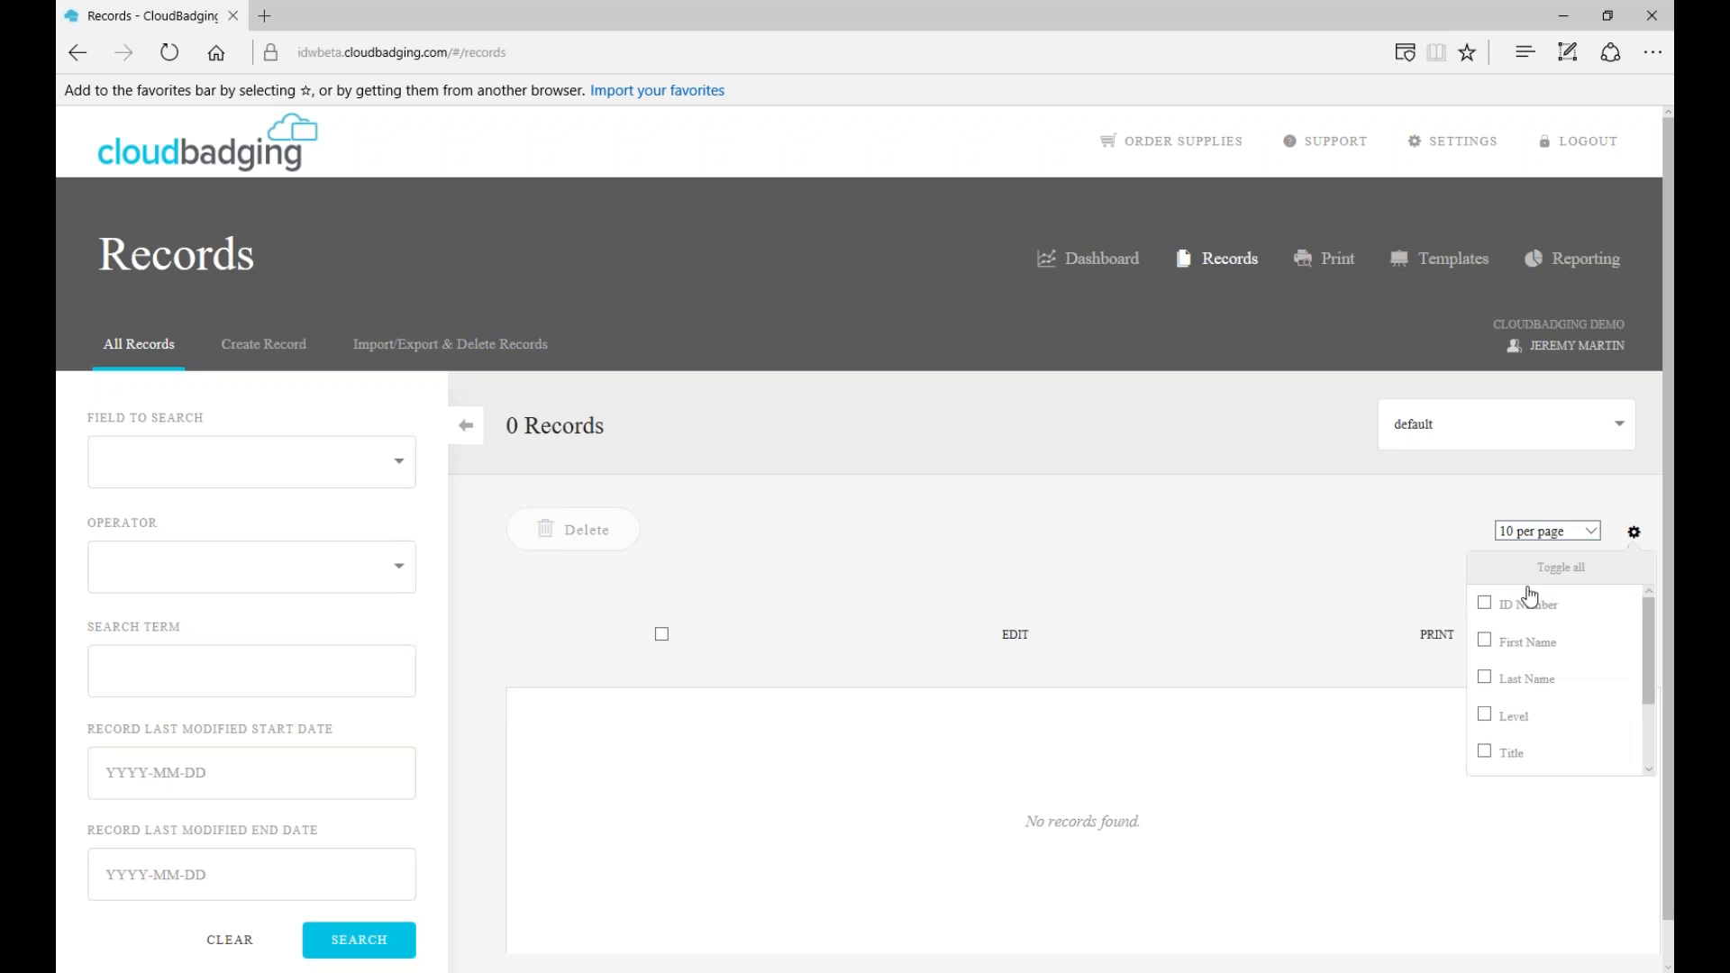
left_click(1559, 575)
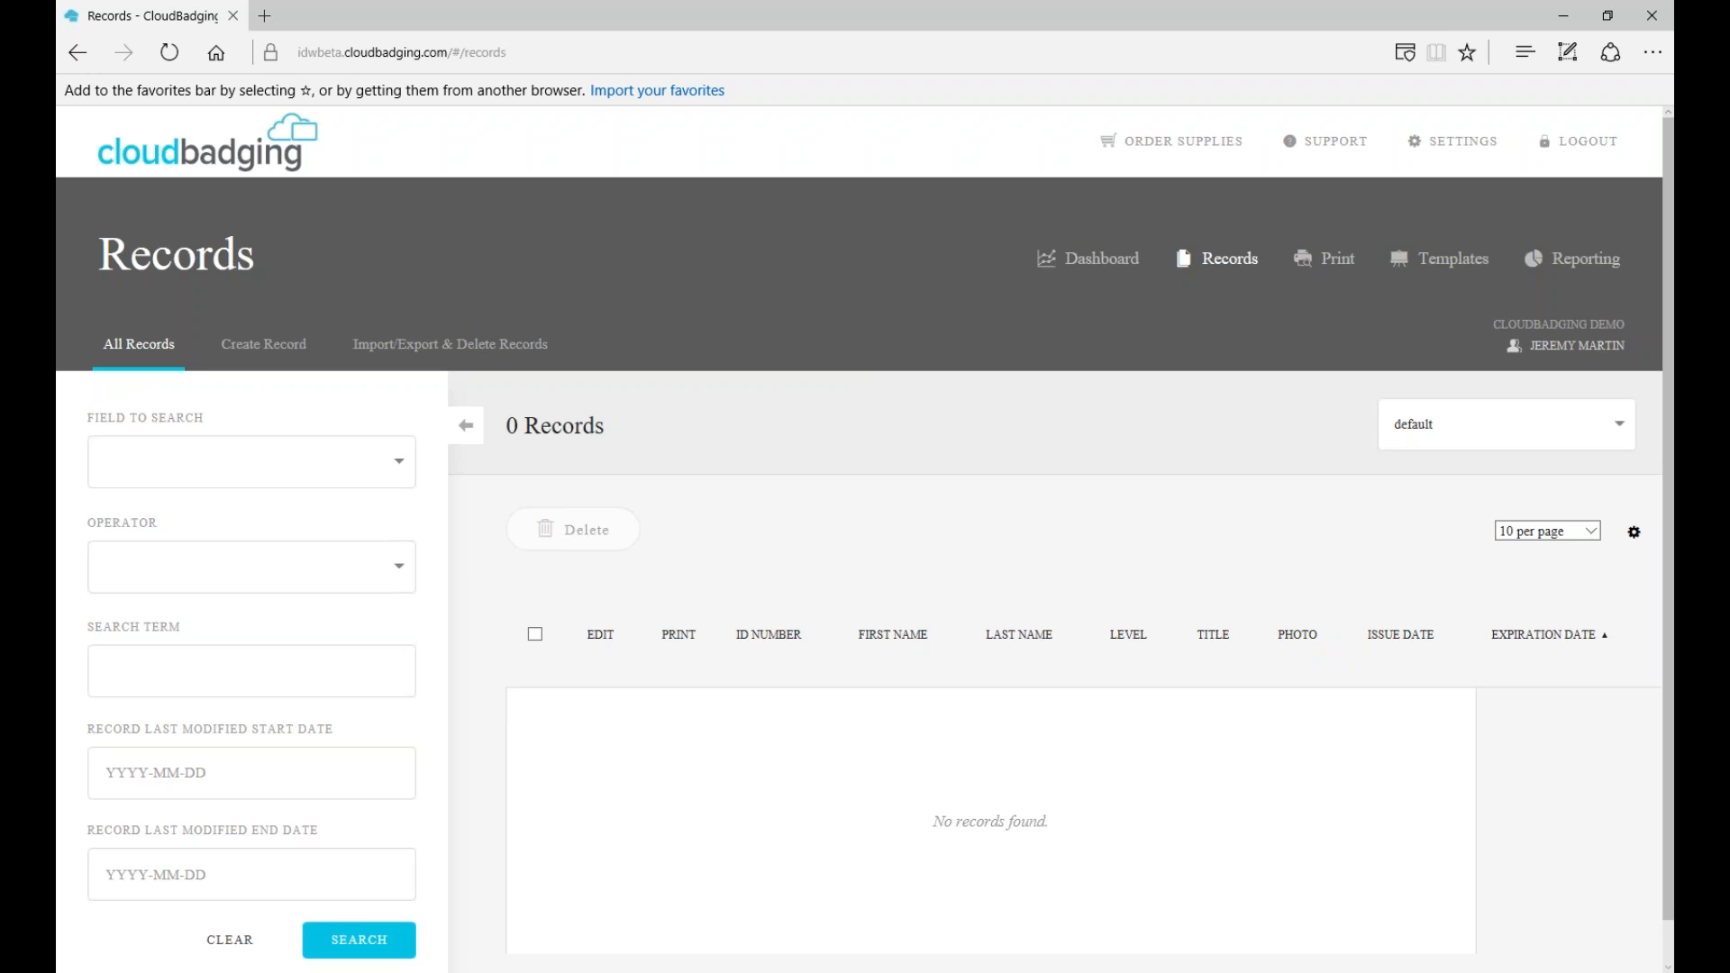
left_click(464, 426)
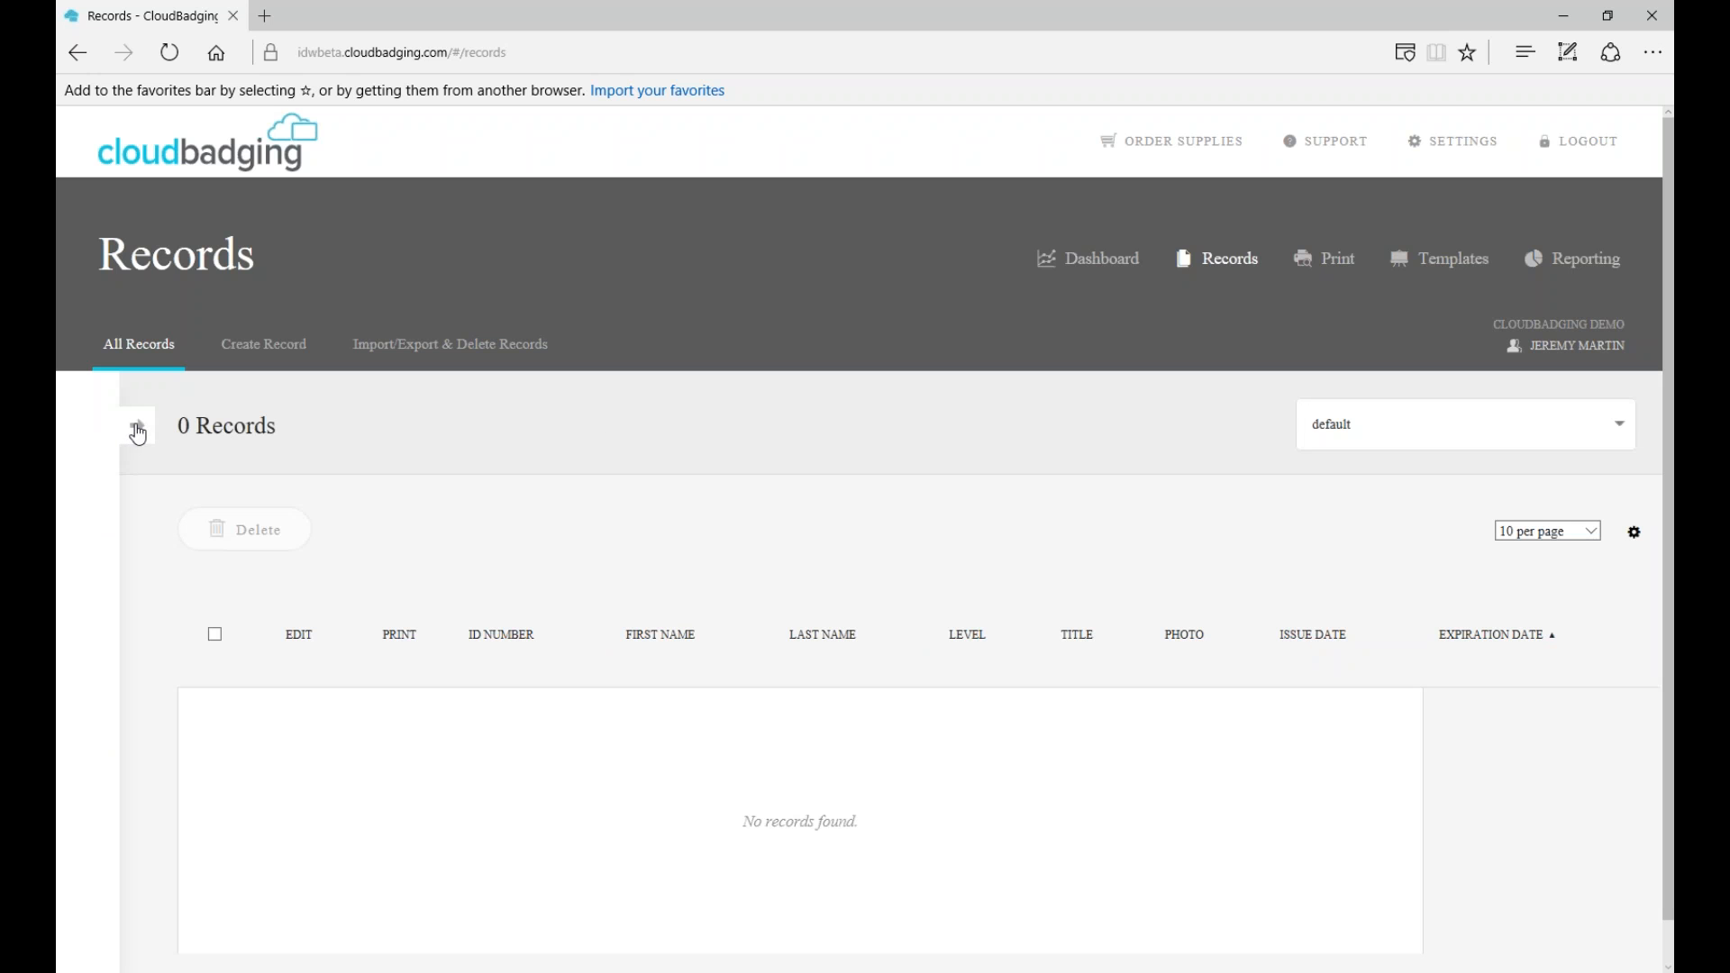
- Expand the filter panel and set Field to Search to First Name with the Equals operator
left_click(138, 432)
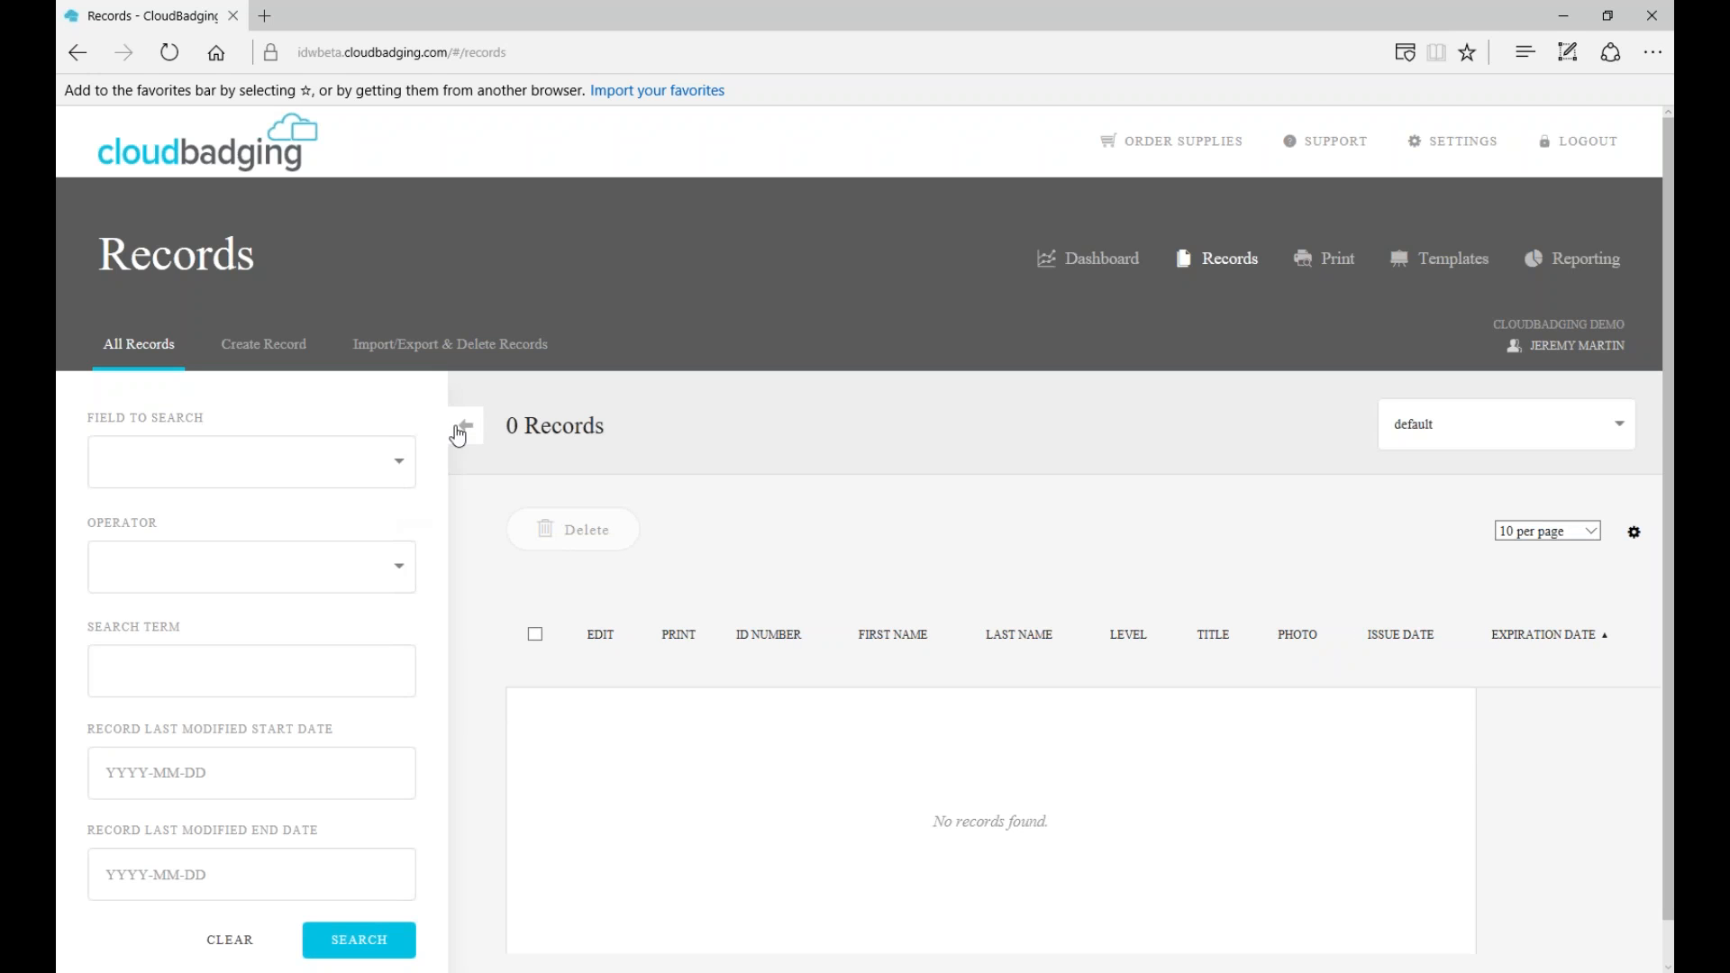
left_click(399, 466)
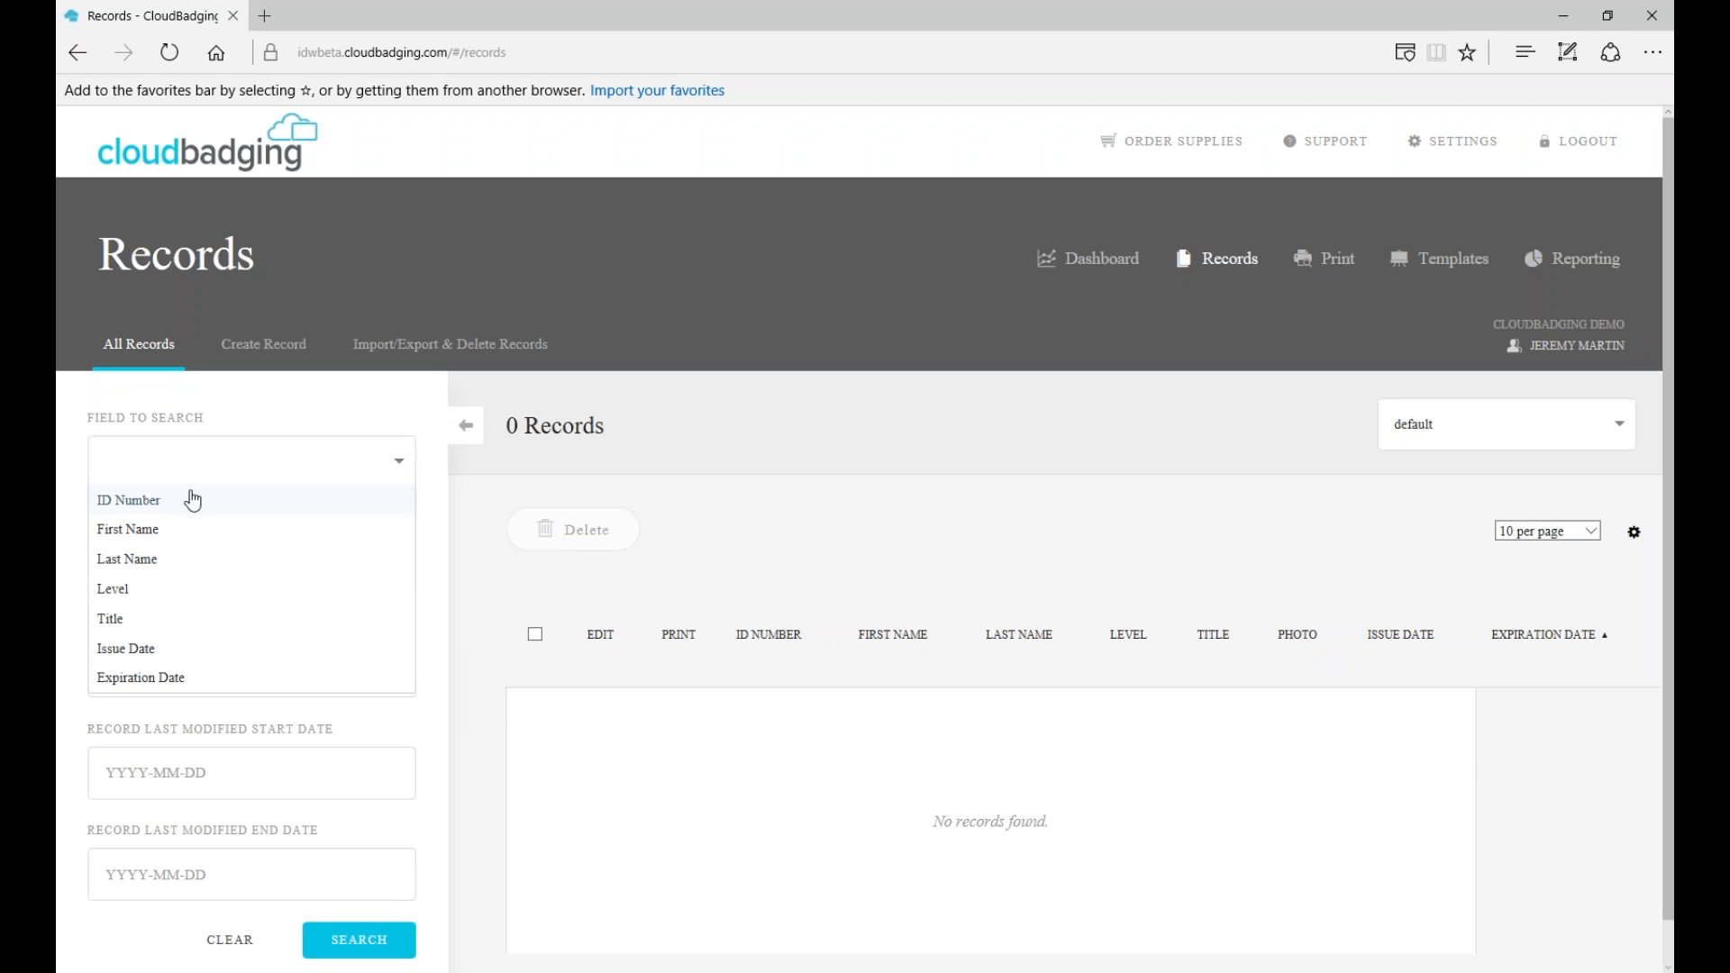
left_click(108, 532)
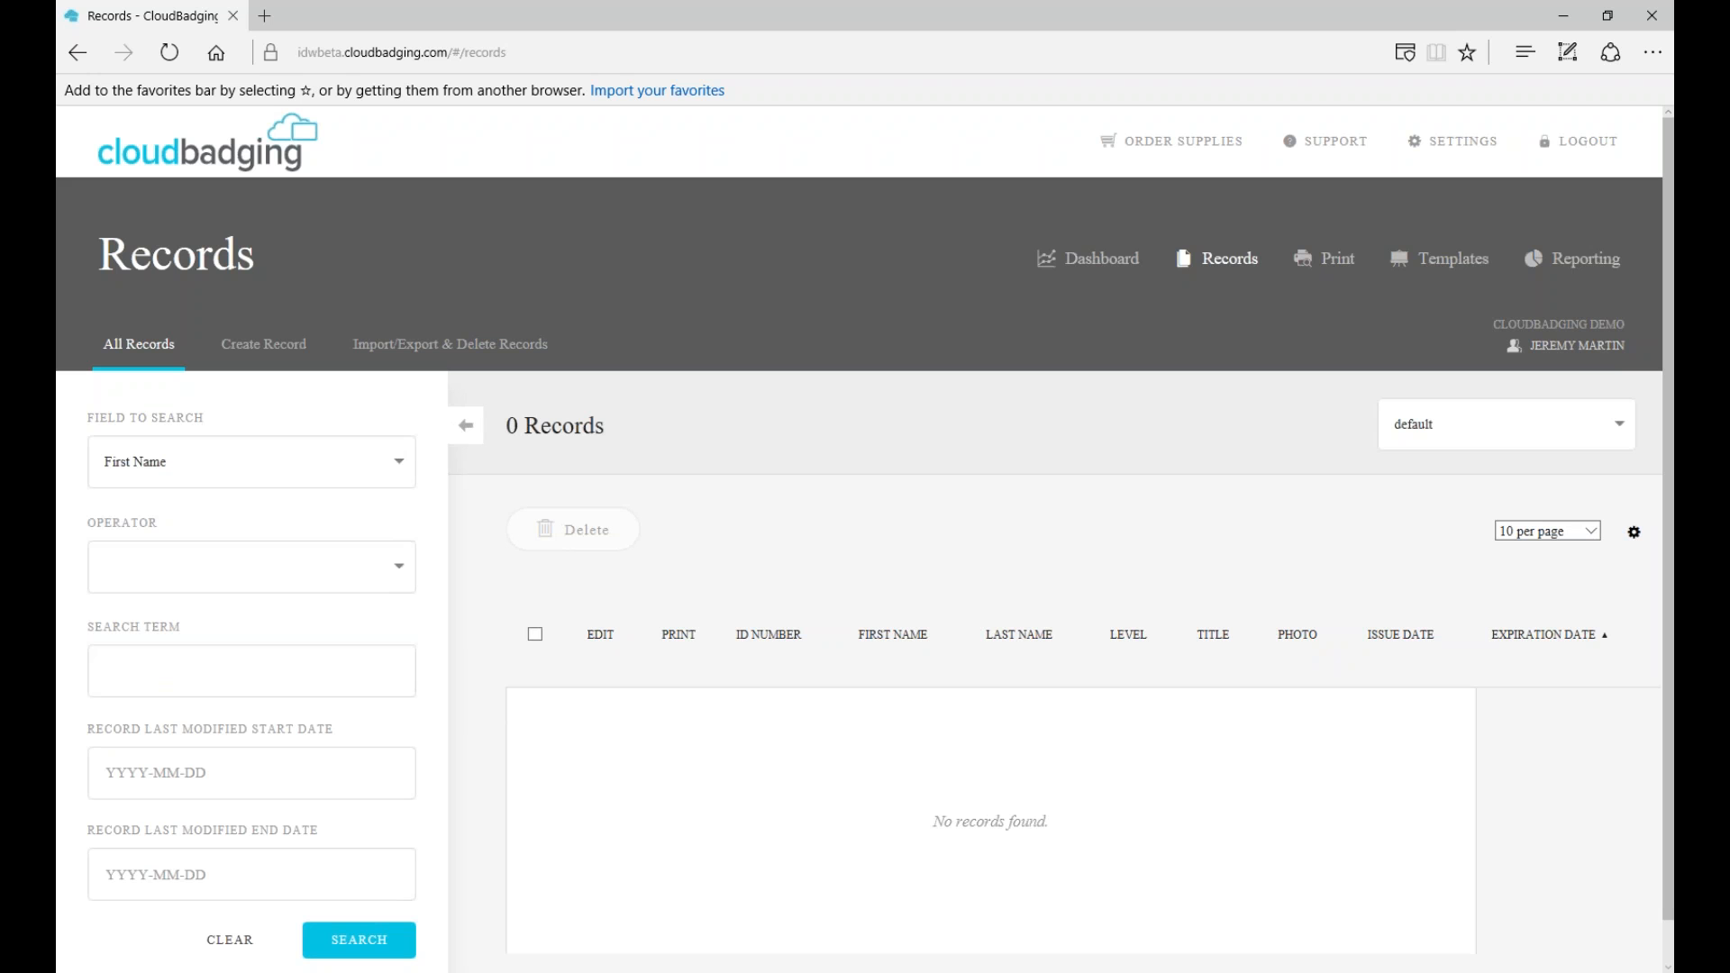
left_click(465, 534)
left_click(401, 584)
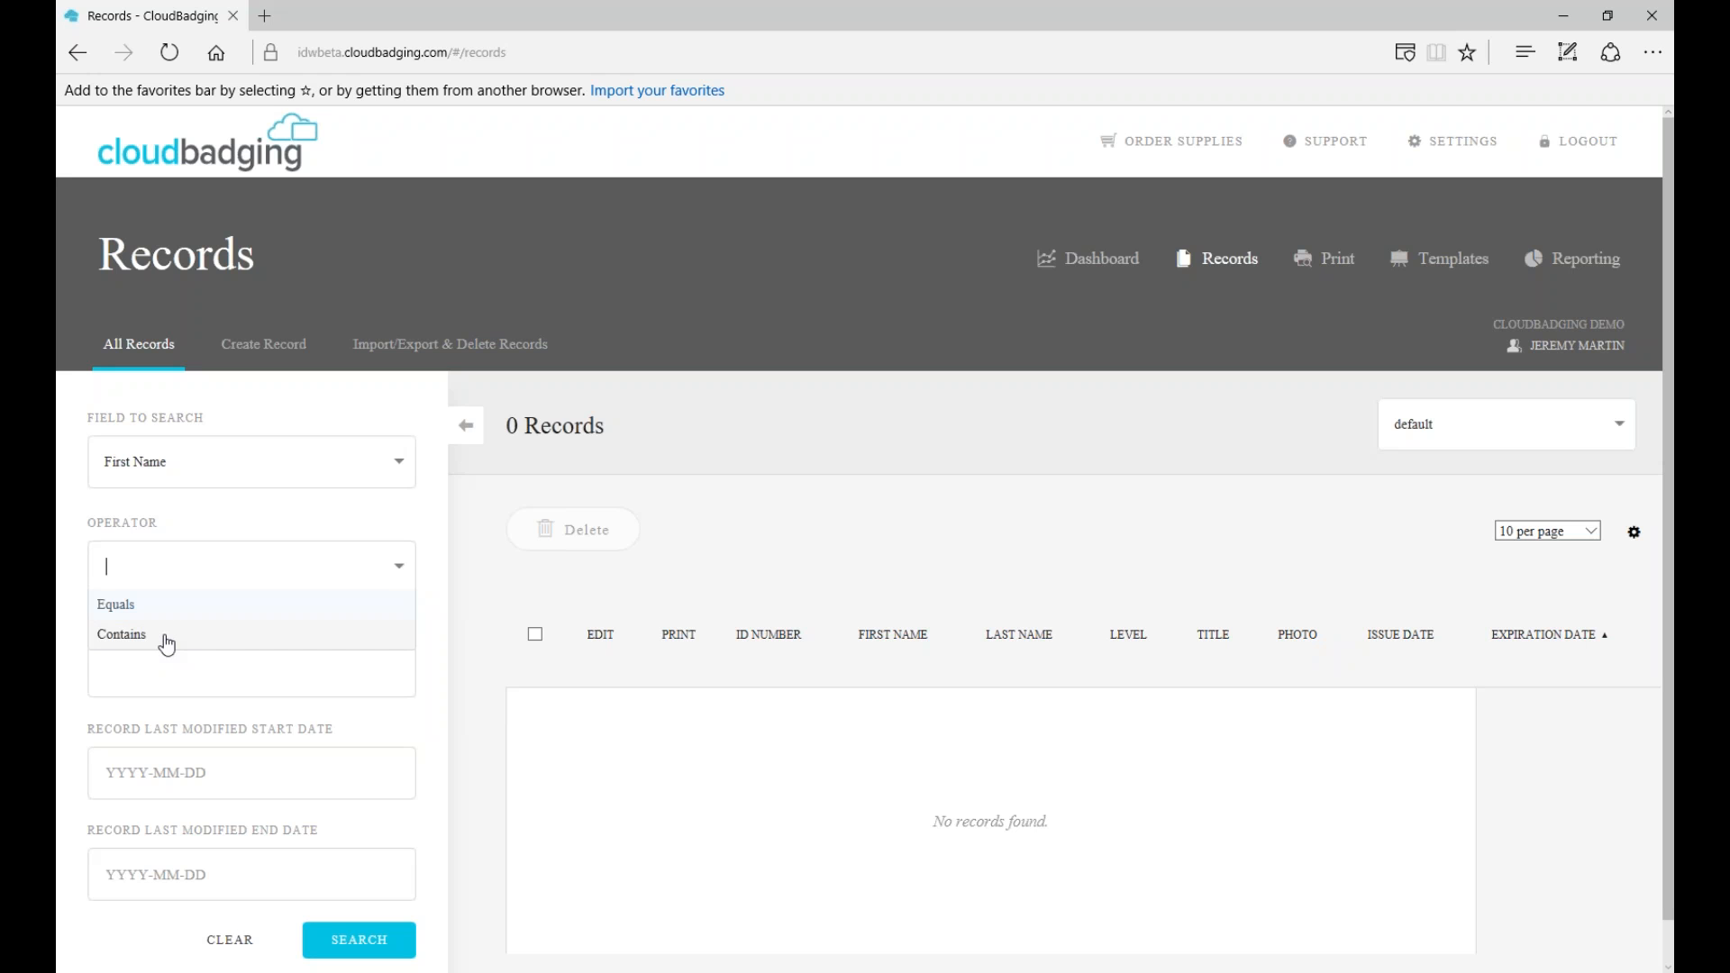
left_click(194, 608)
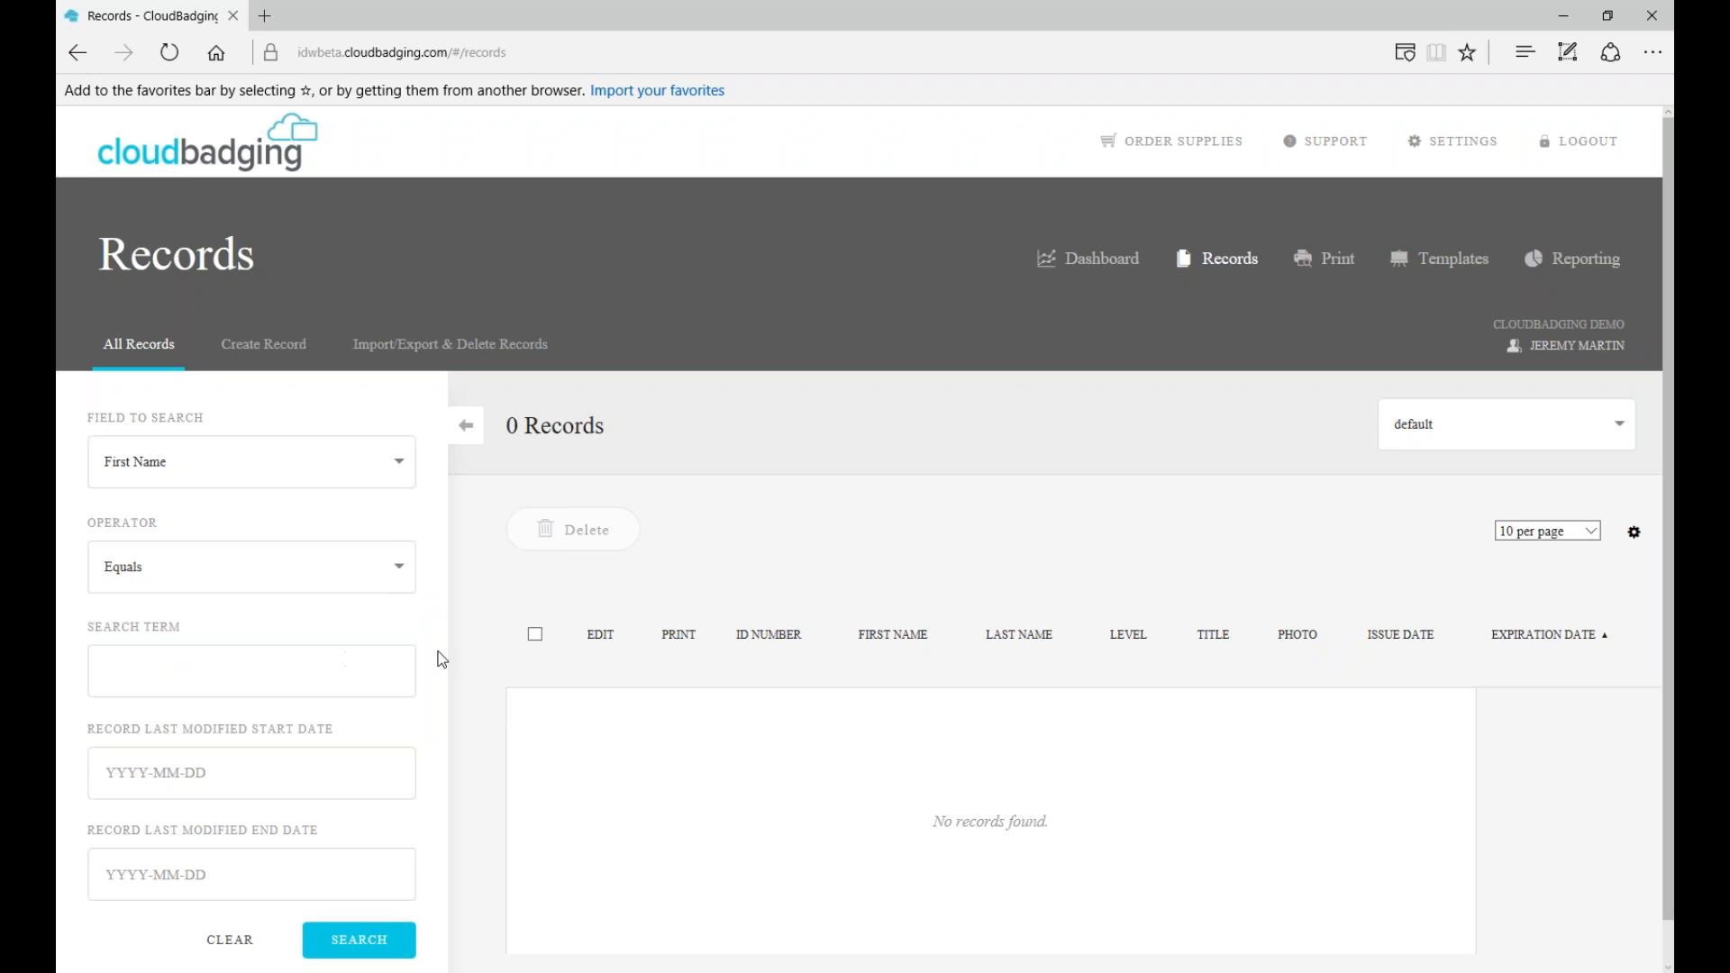
- Type a first name as the search term, then clear it back to empty
left_click(370, 671)
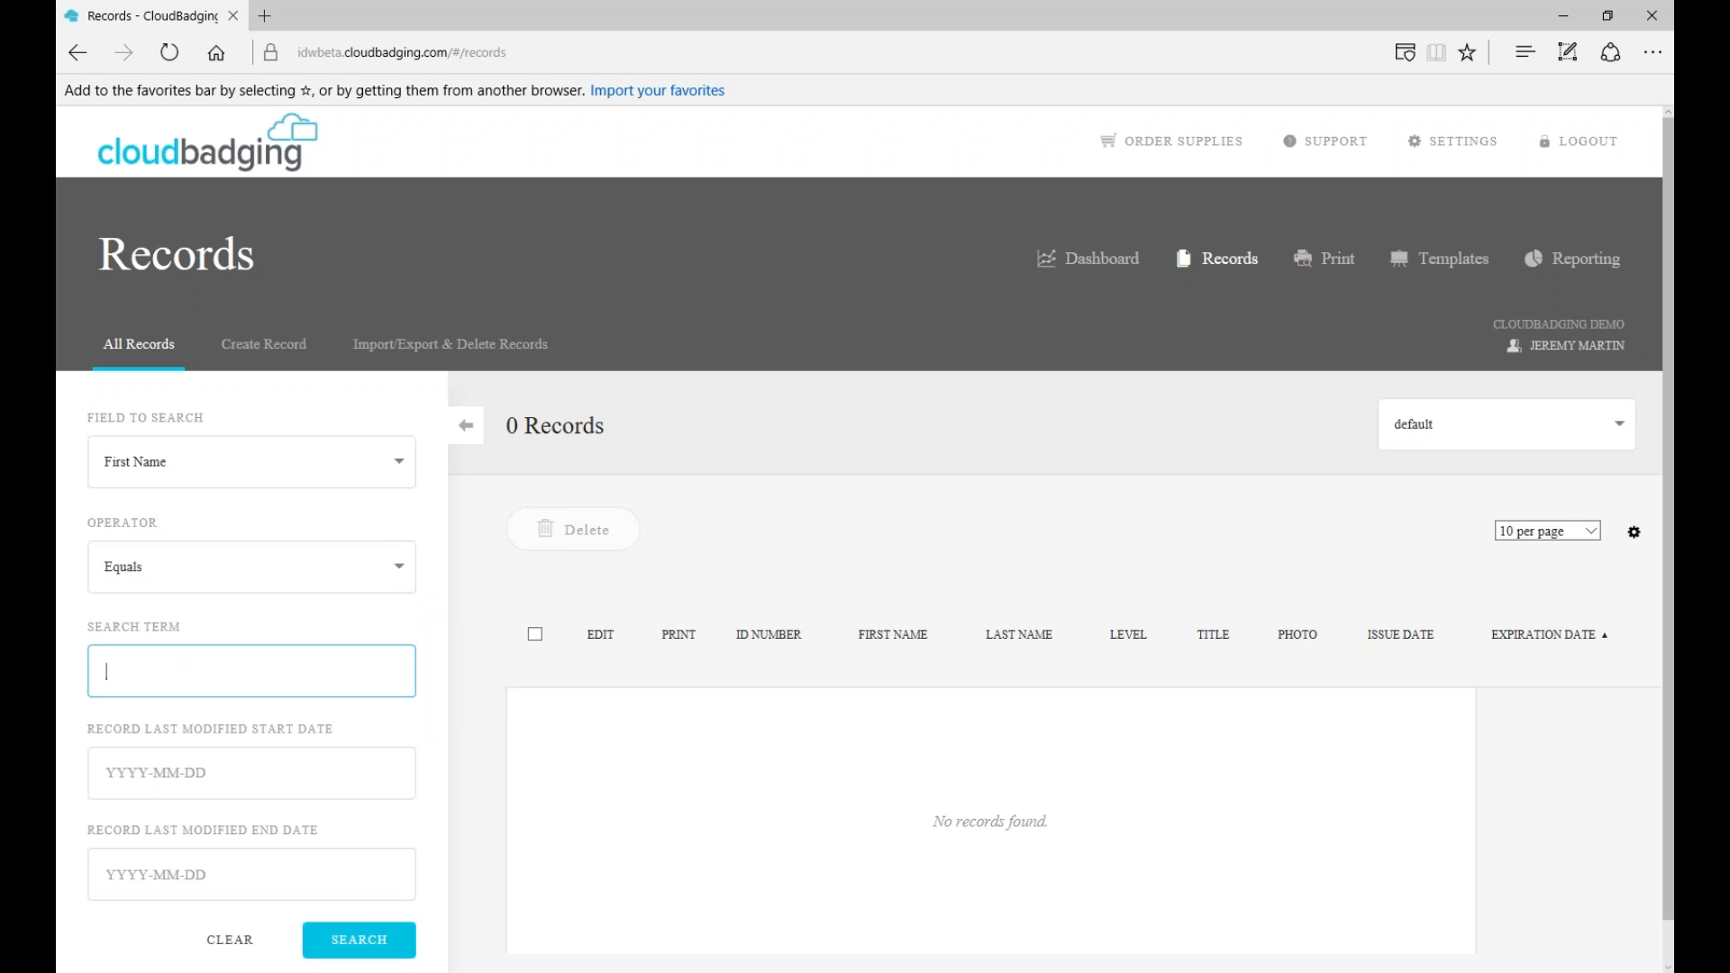
type("Jeremy")
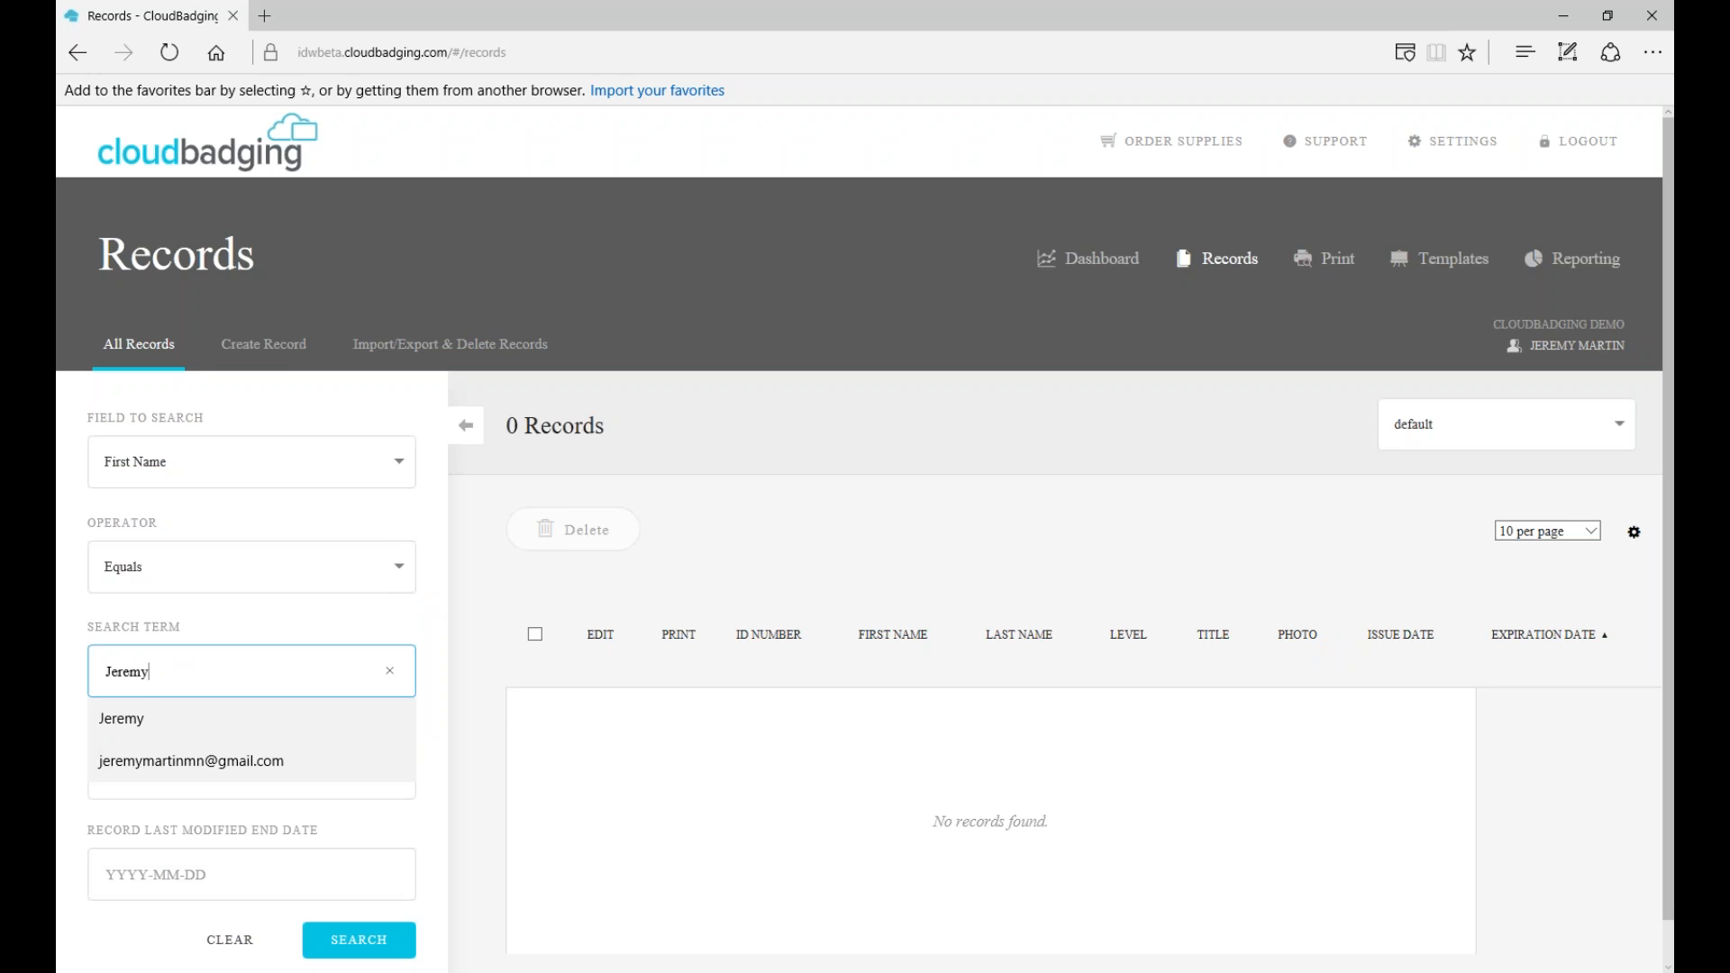
left_click(220, 734)
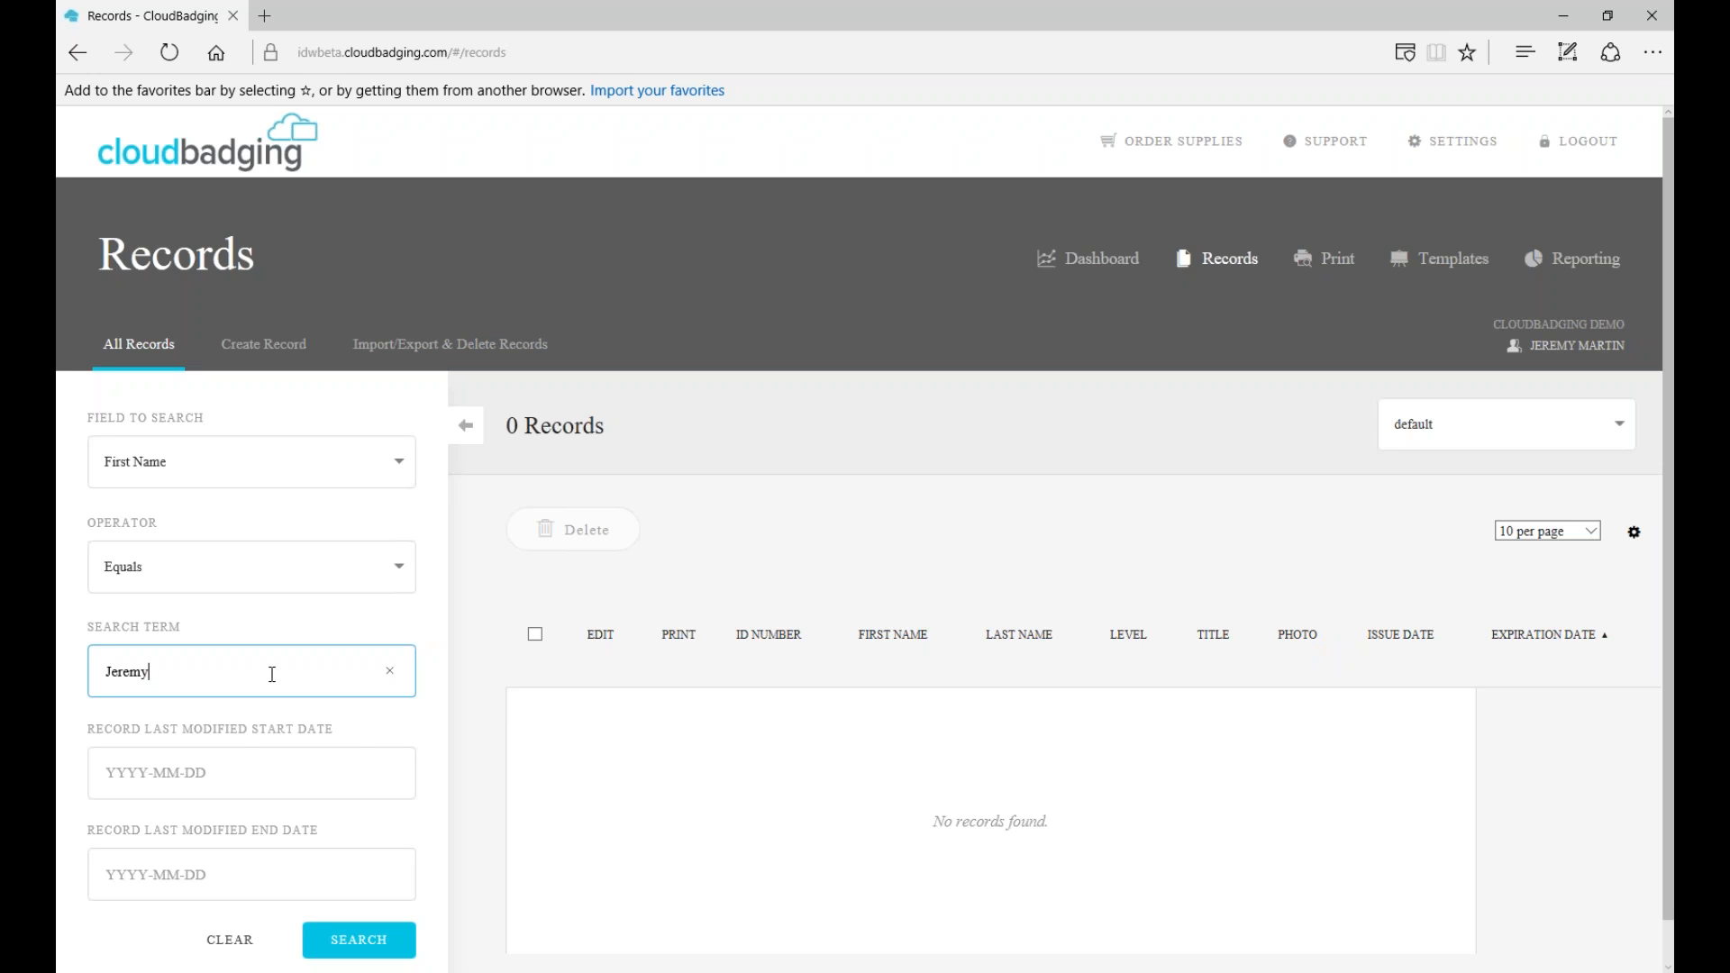
left_click(396, 675)
left_click(830, 560)
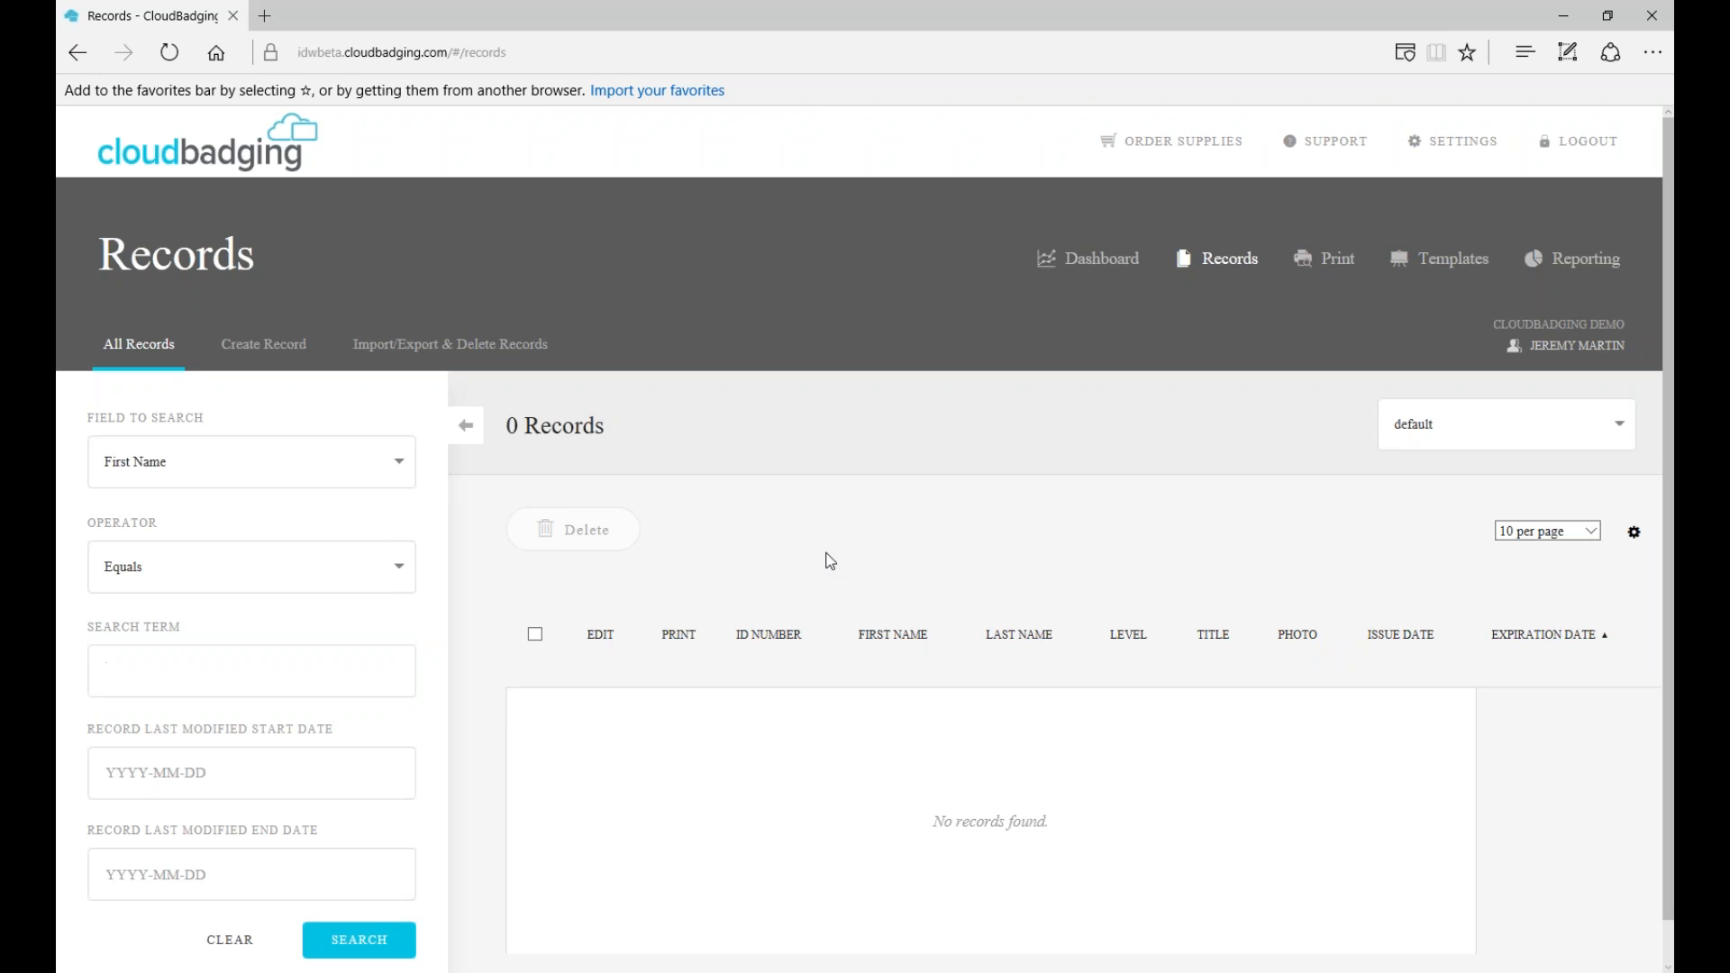
- Clear the search filters and switch to the Create Record form
left_click(237, 939)
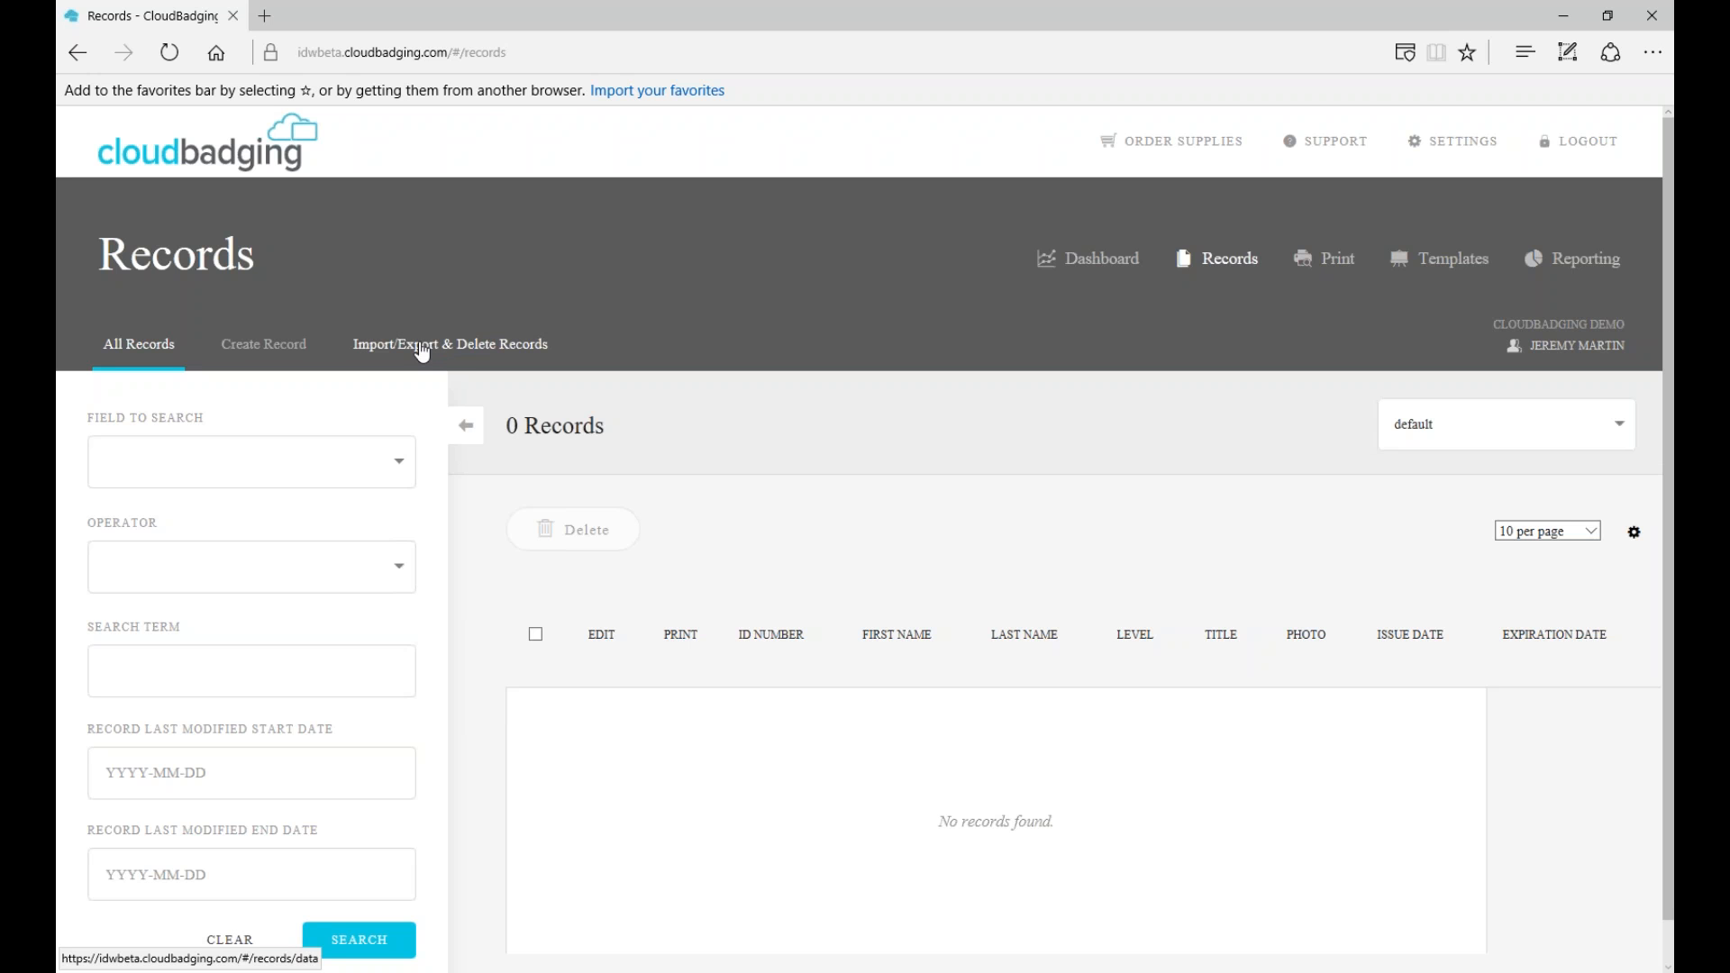
left_click(260, 350)
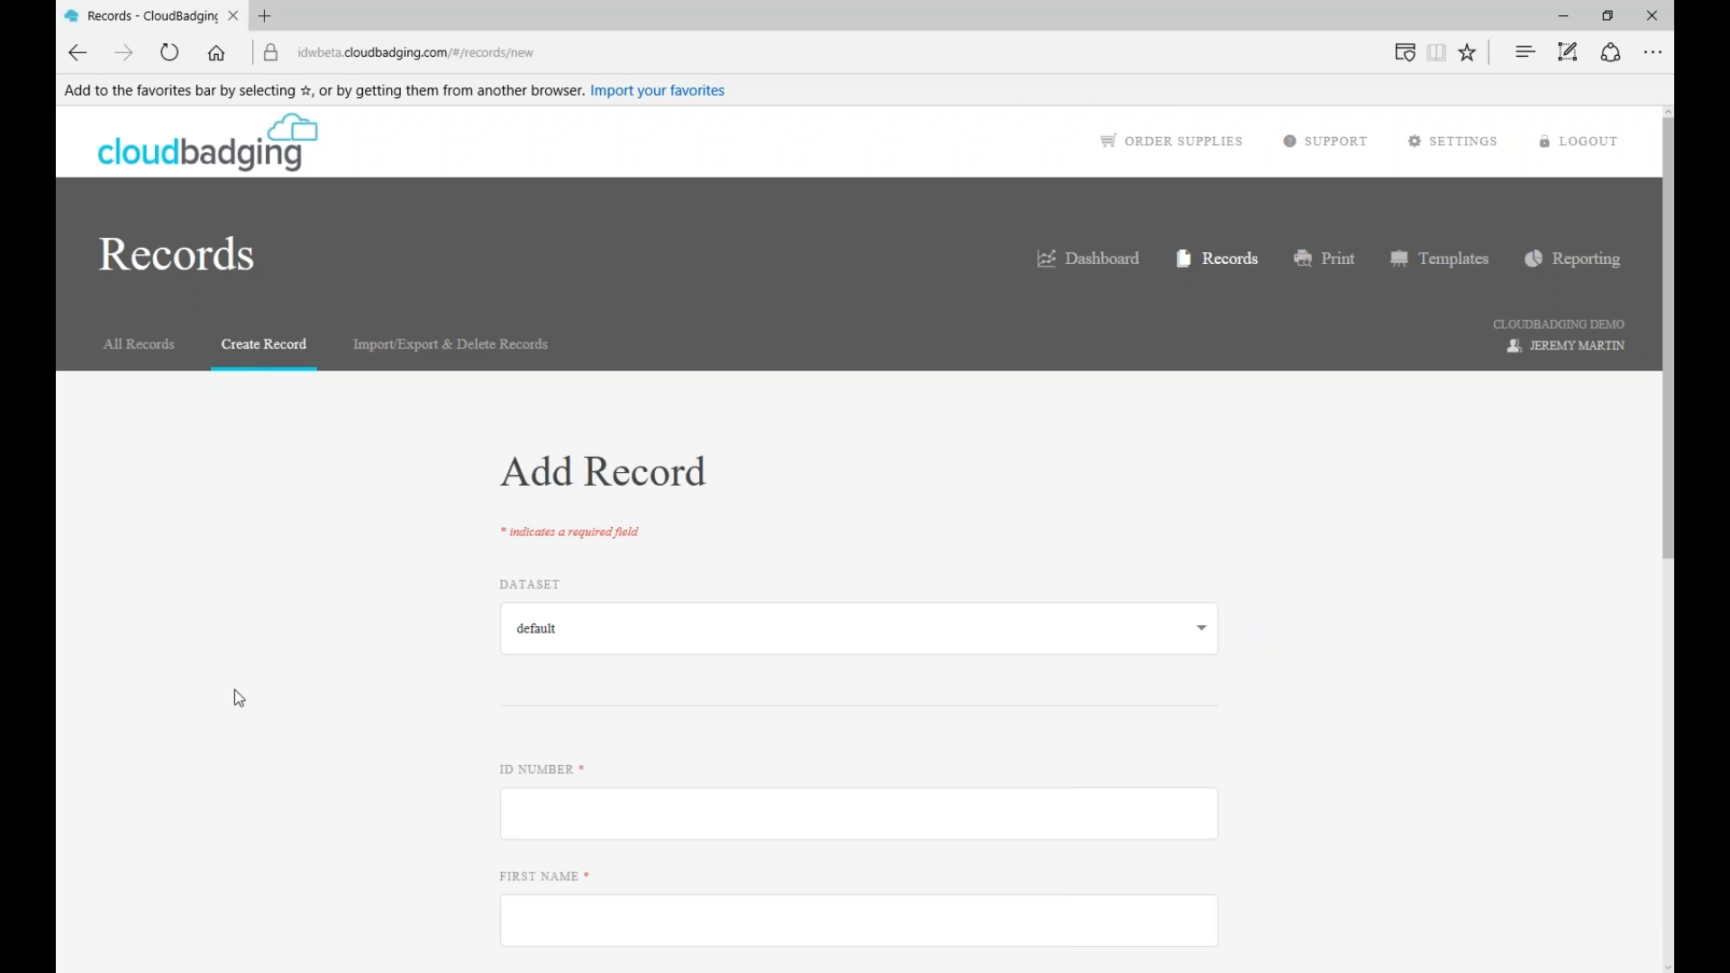
- Put the new record in the default dataset and enter the employee's ID number, first and last name
left_click(1195, 631)
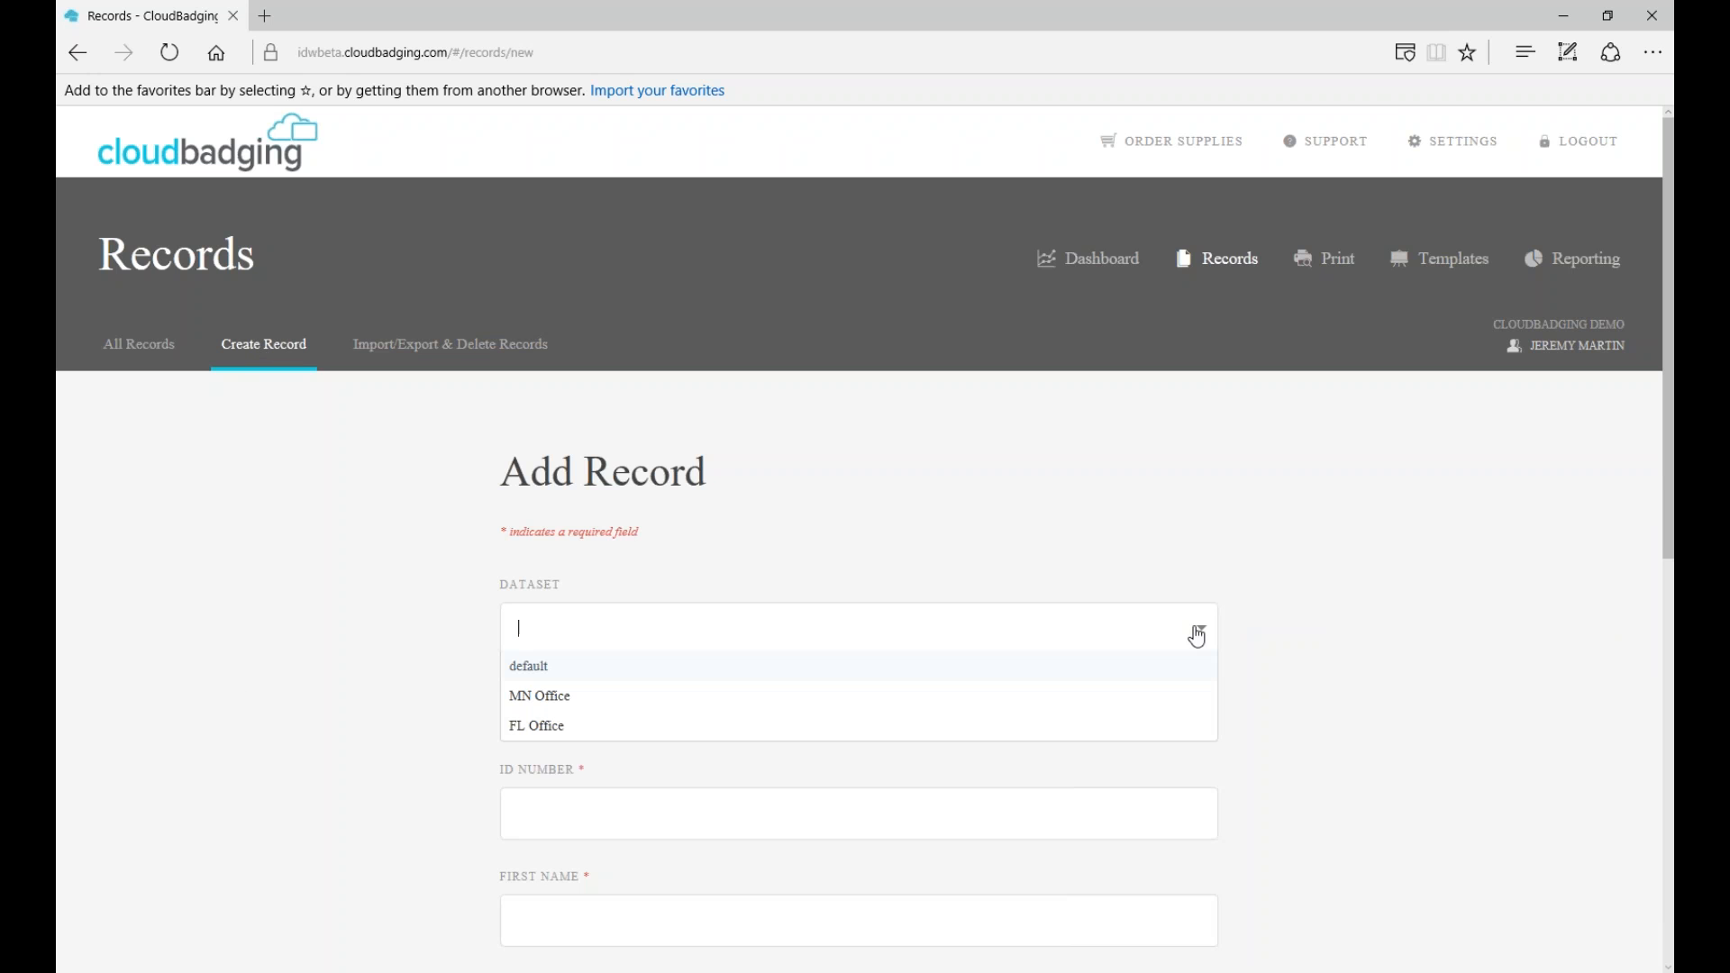
left_click(599, 668)
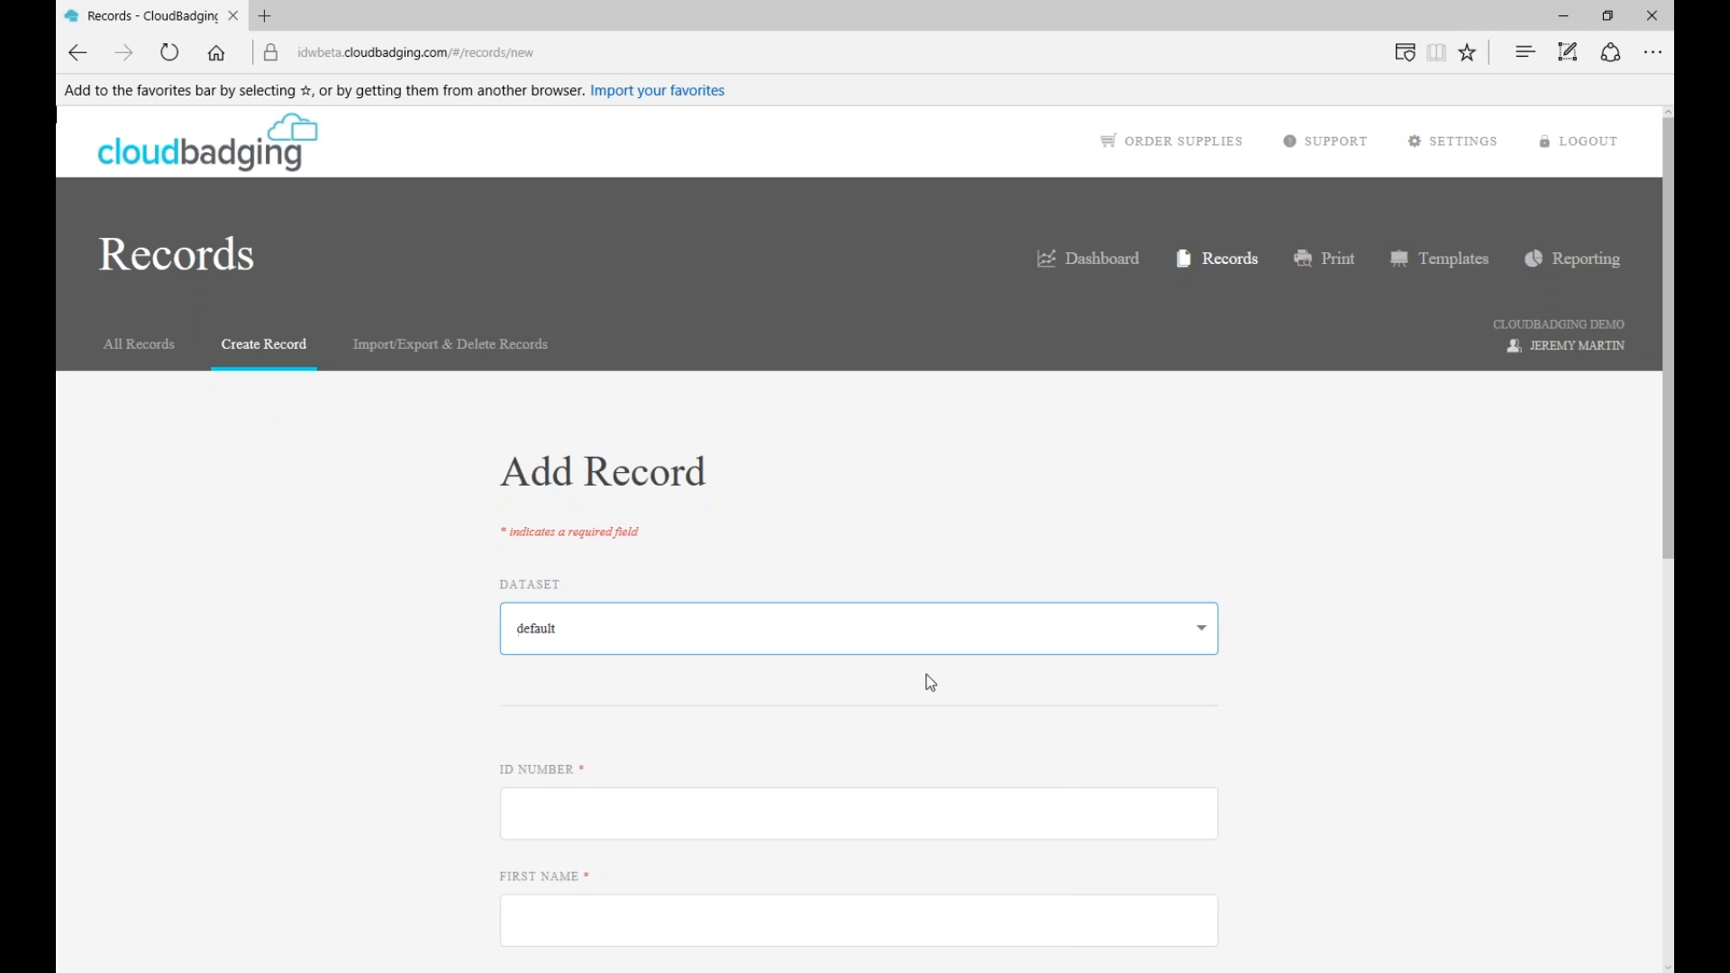
scroll(1379, 666, "down", 3)
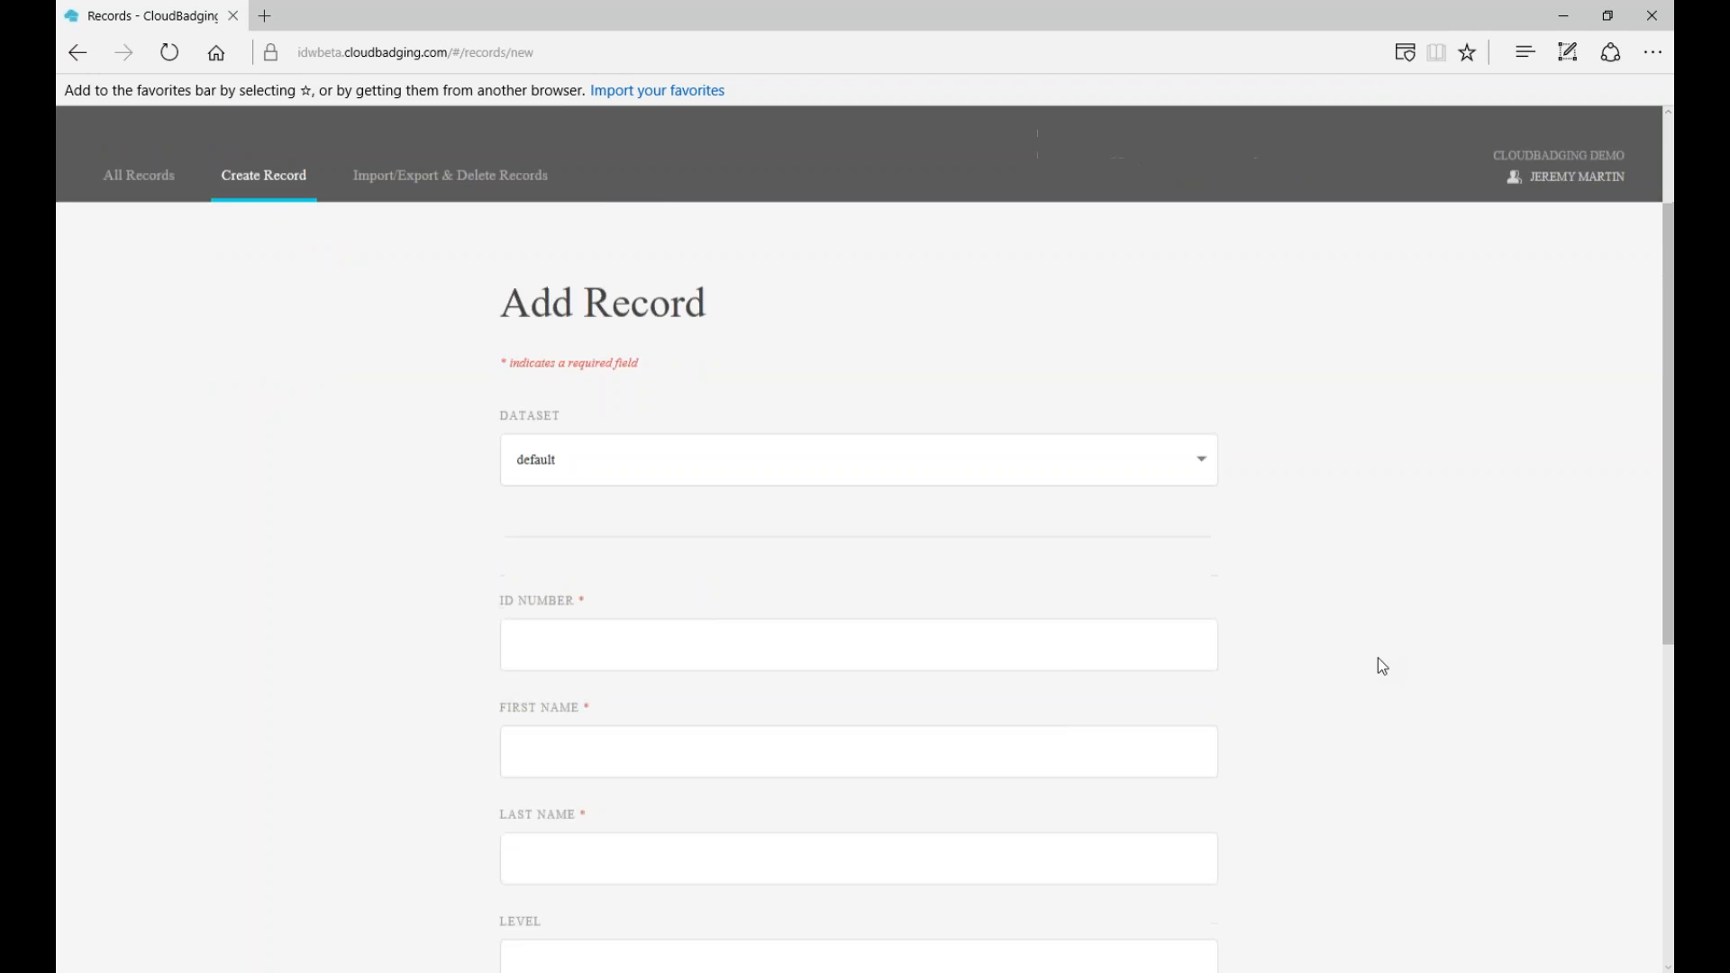
left_click(811, 553)
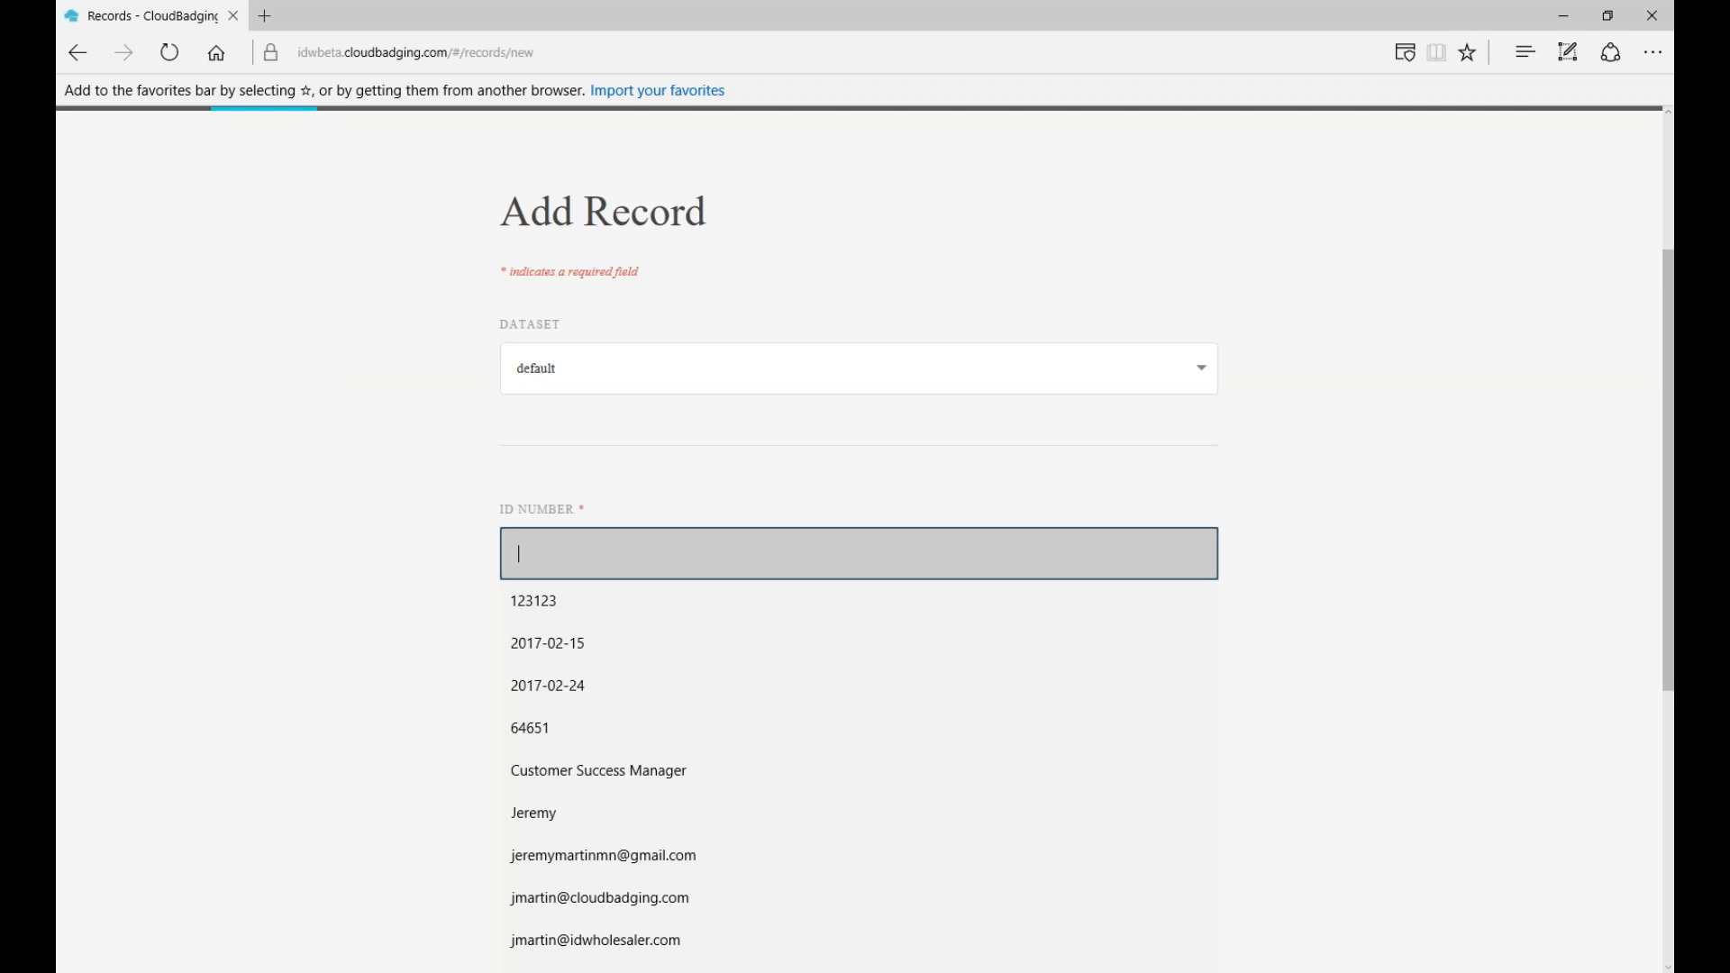
key("Tab")
key("Tab")
- Set Level to 'Top' and choose 'Customer Success Manager' as the Title
key("Tab")
type("top")
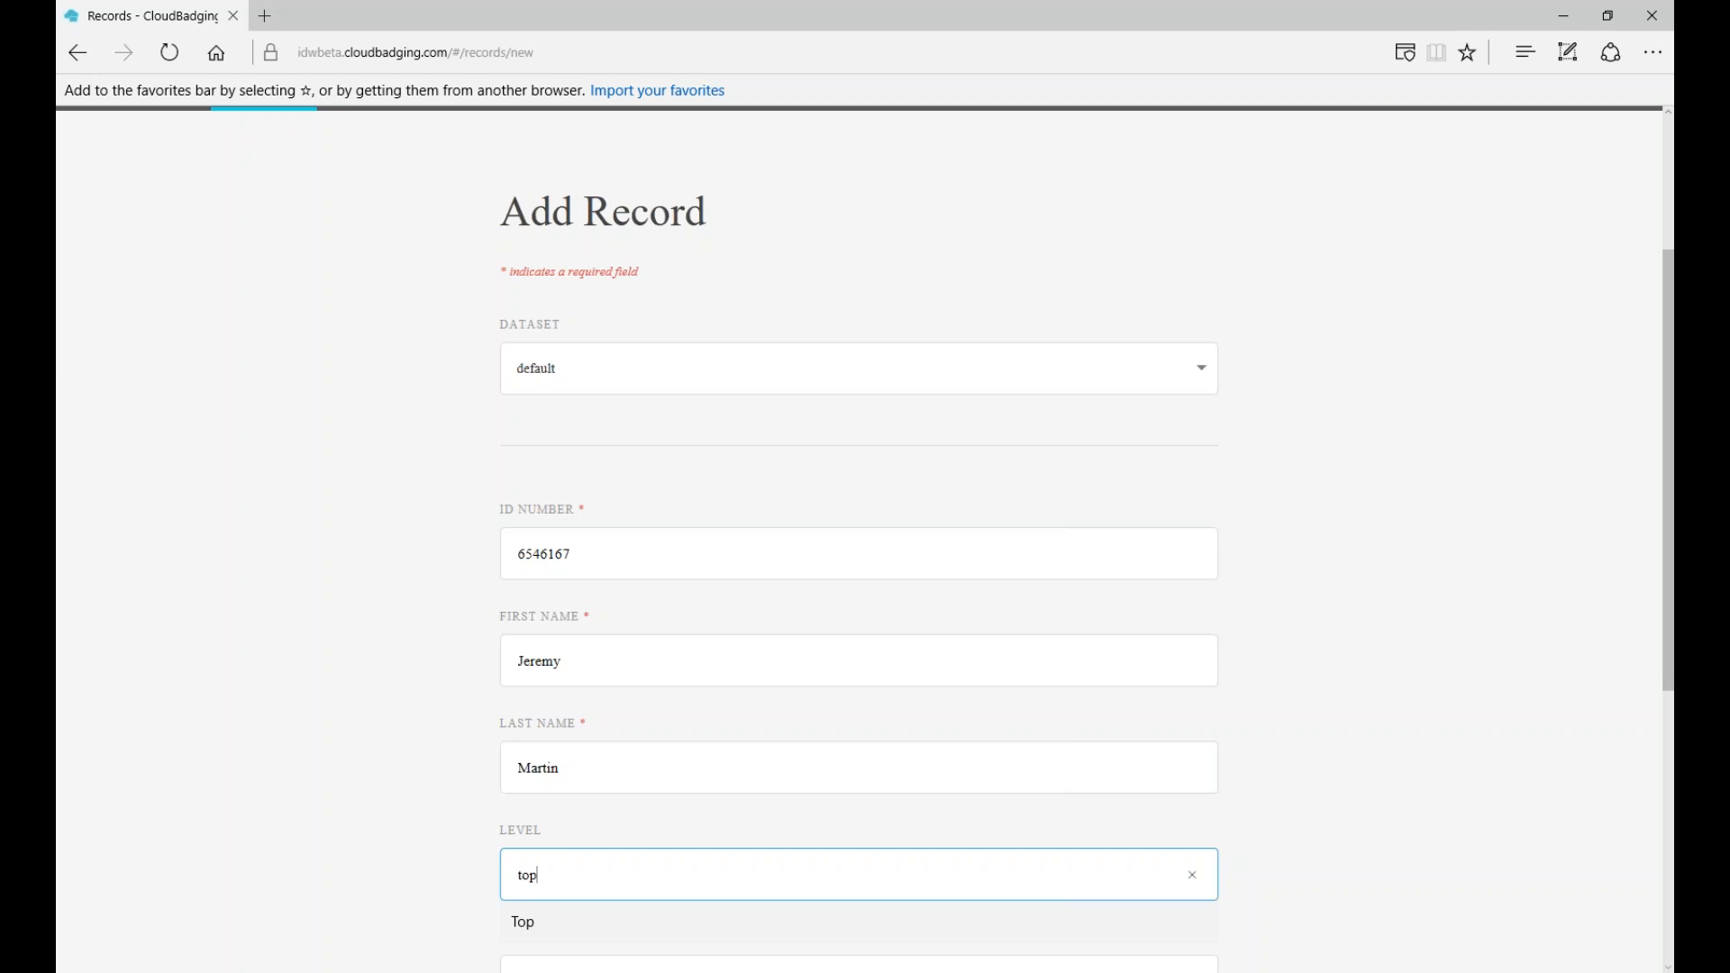
key("Tab")
key("shift+Tab")
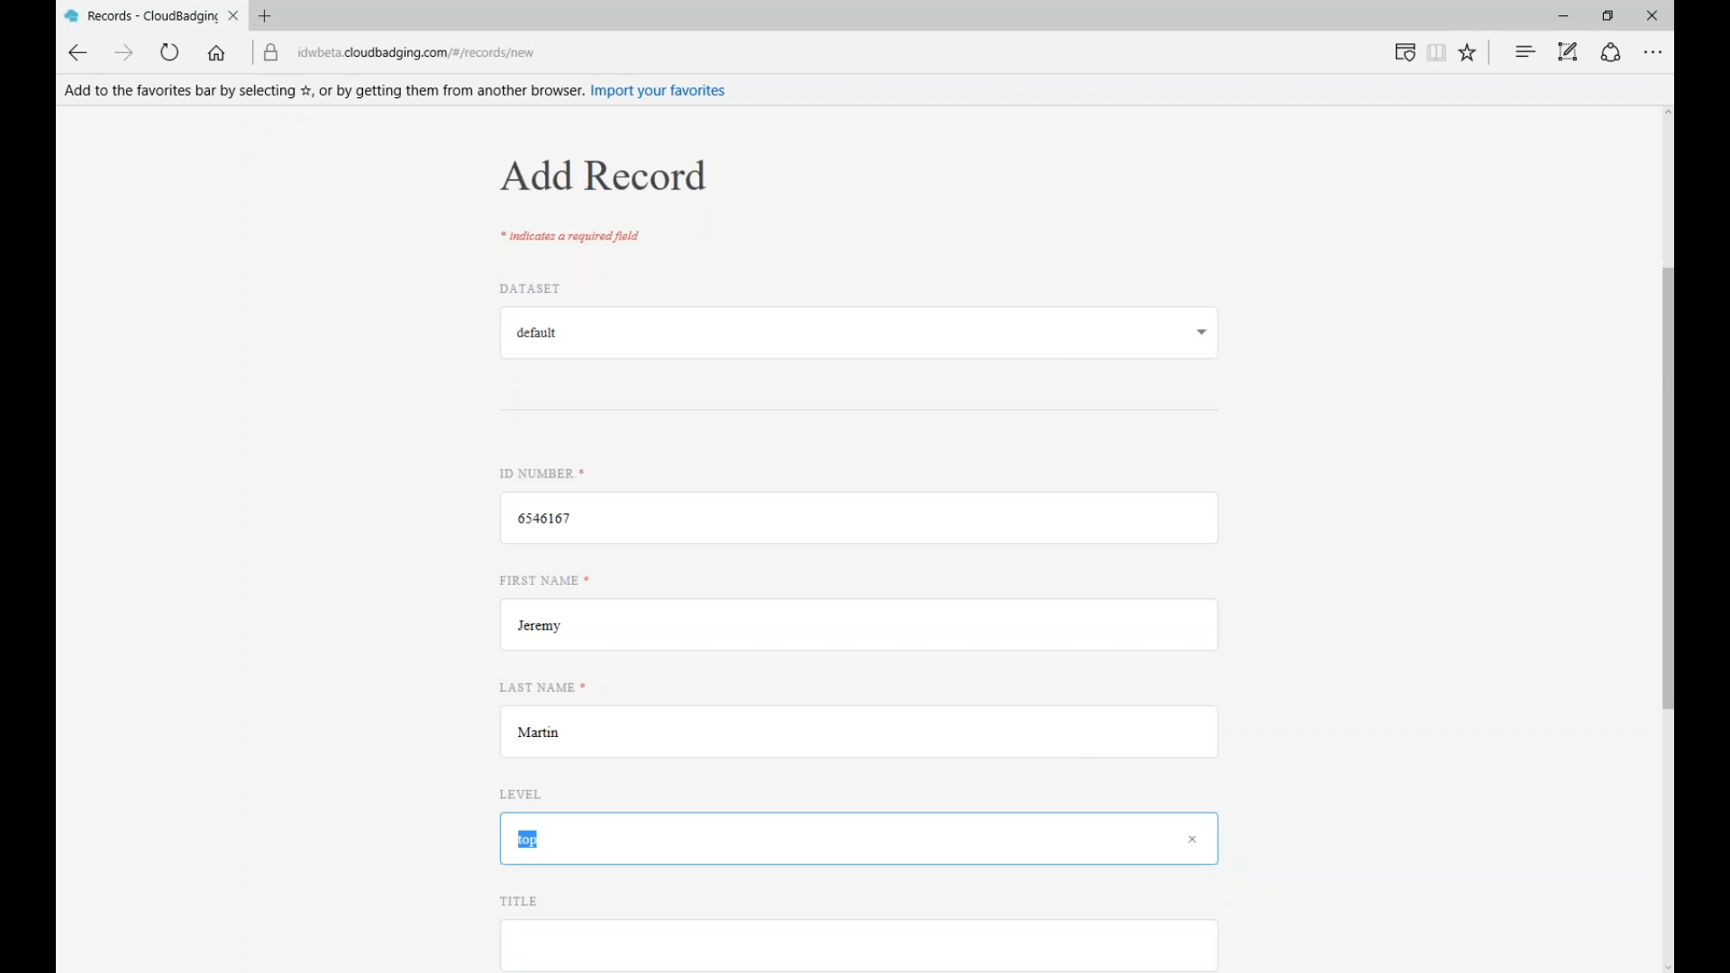
type("T")
scroll(860, 540, "down", 3)
type("Cis")
key("BackSpace")
key("BackSpace")
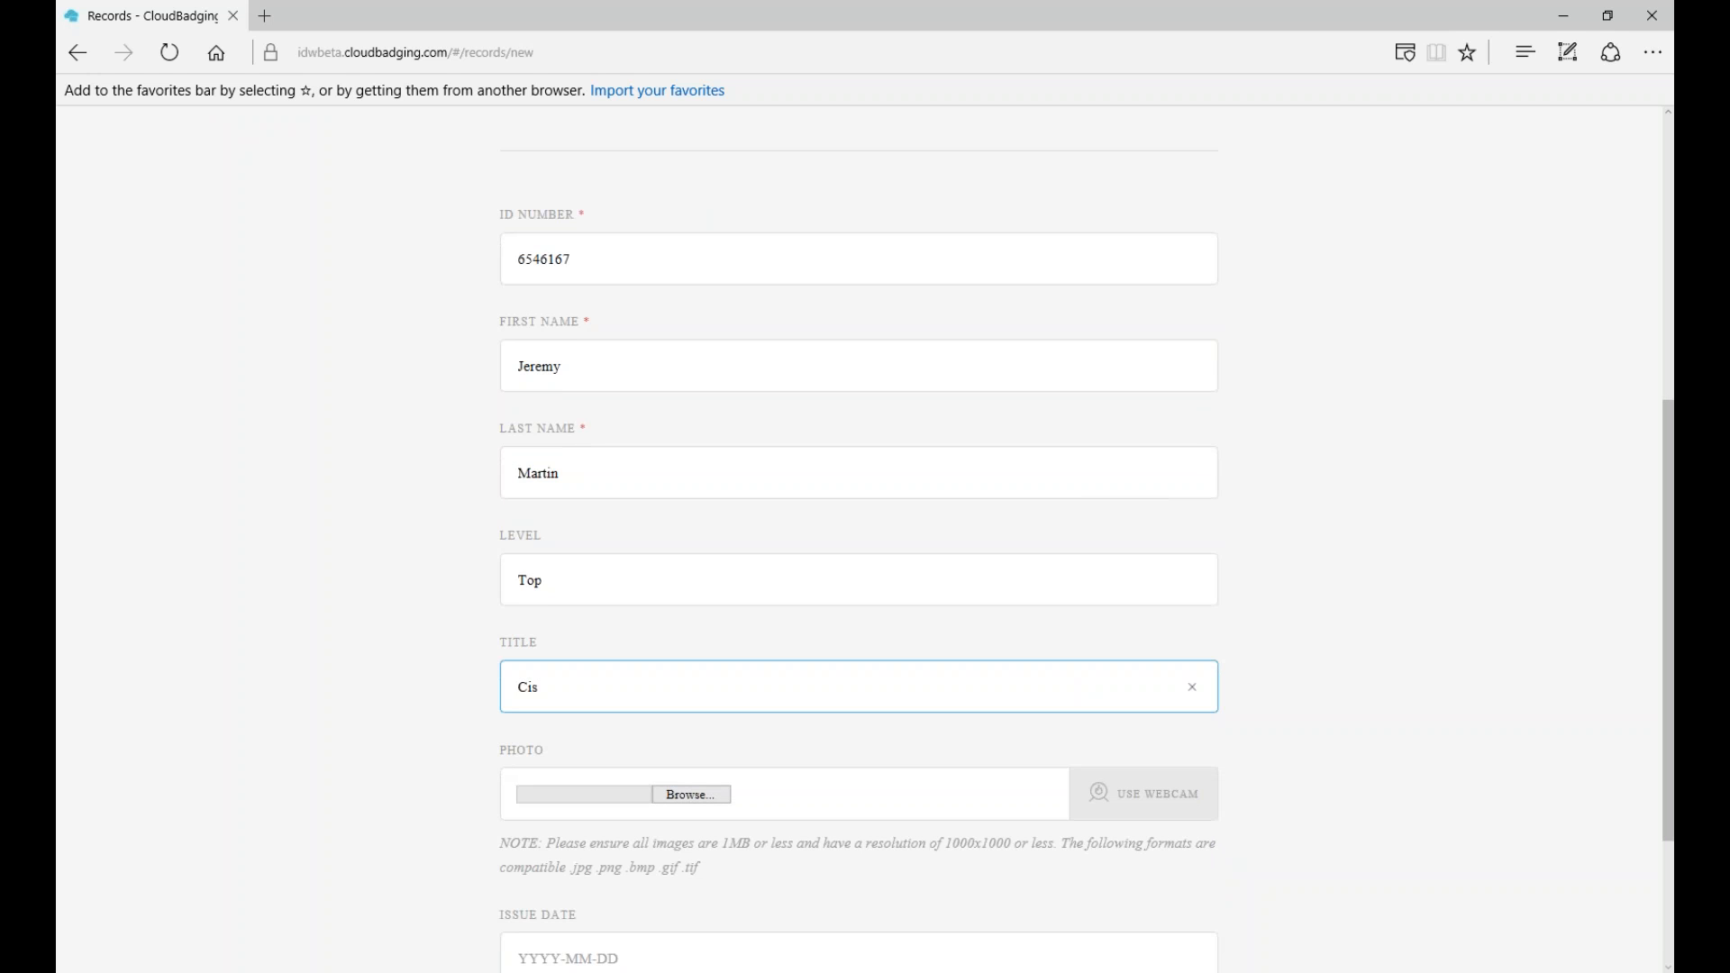
key("Down")
key("Return")
scroll(884, 571, "down", 3)
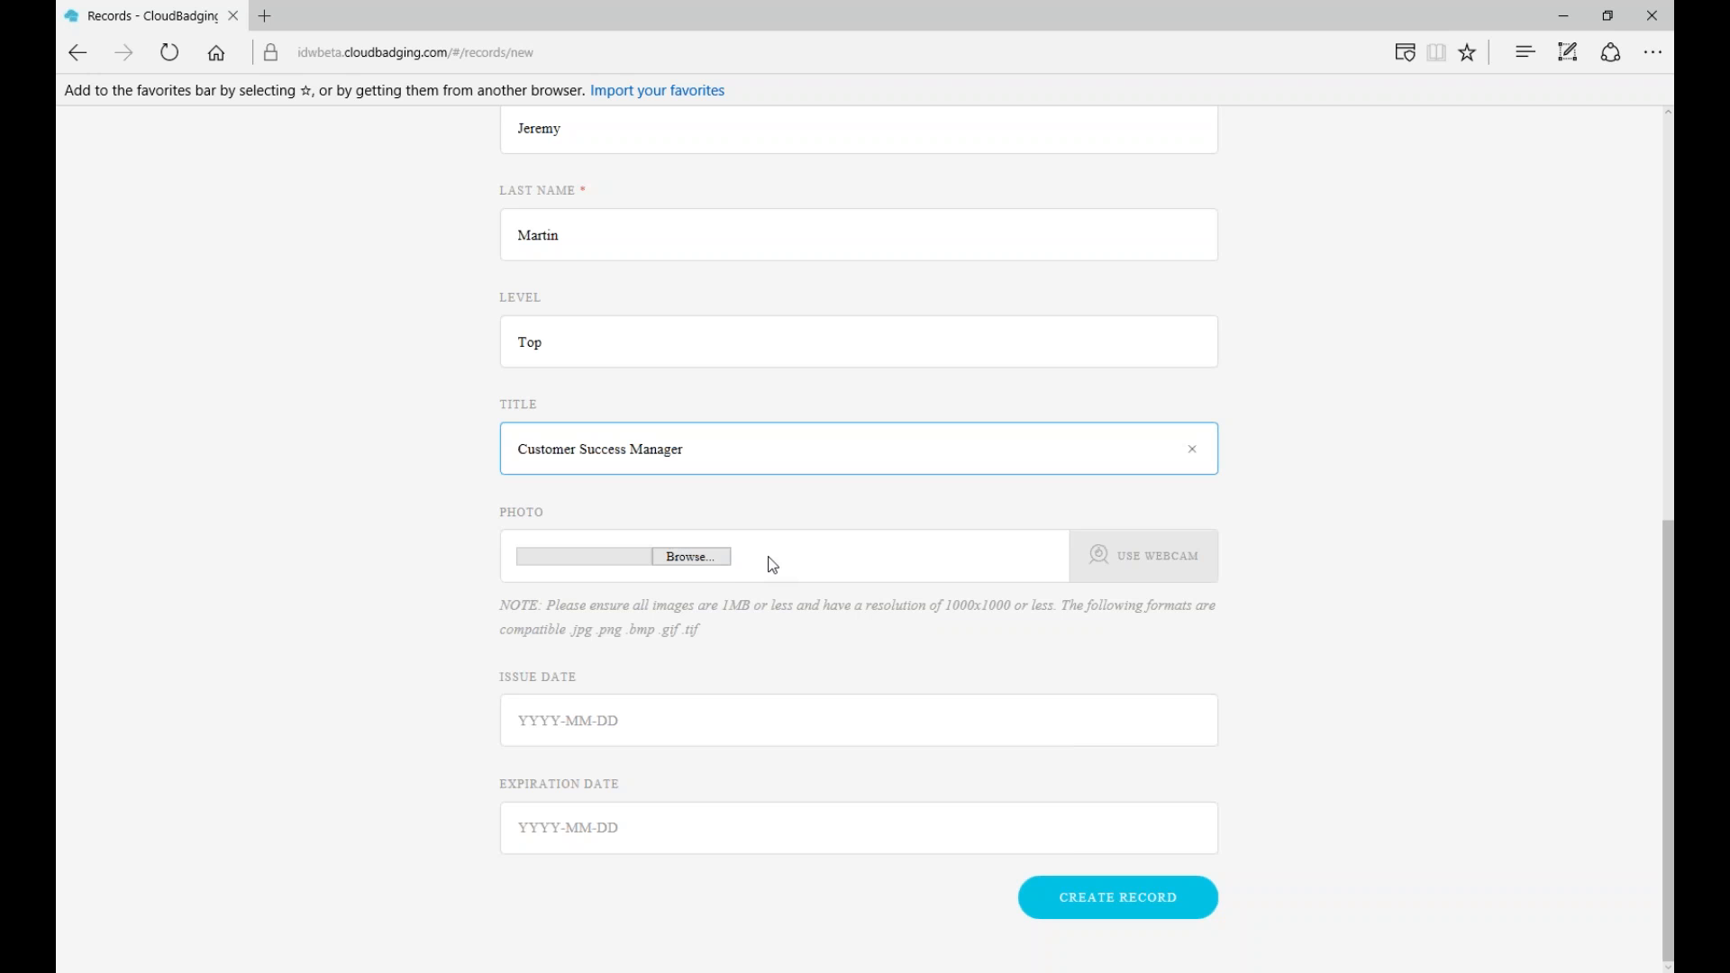
left_click(695, 559)
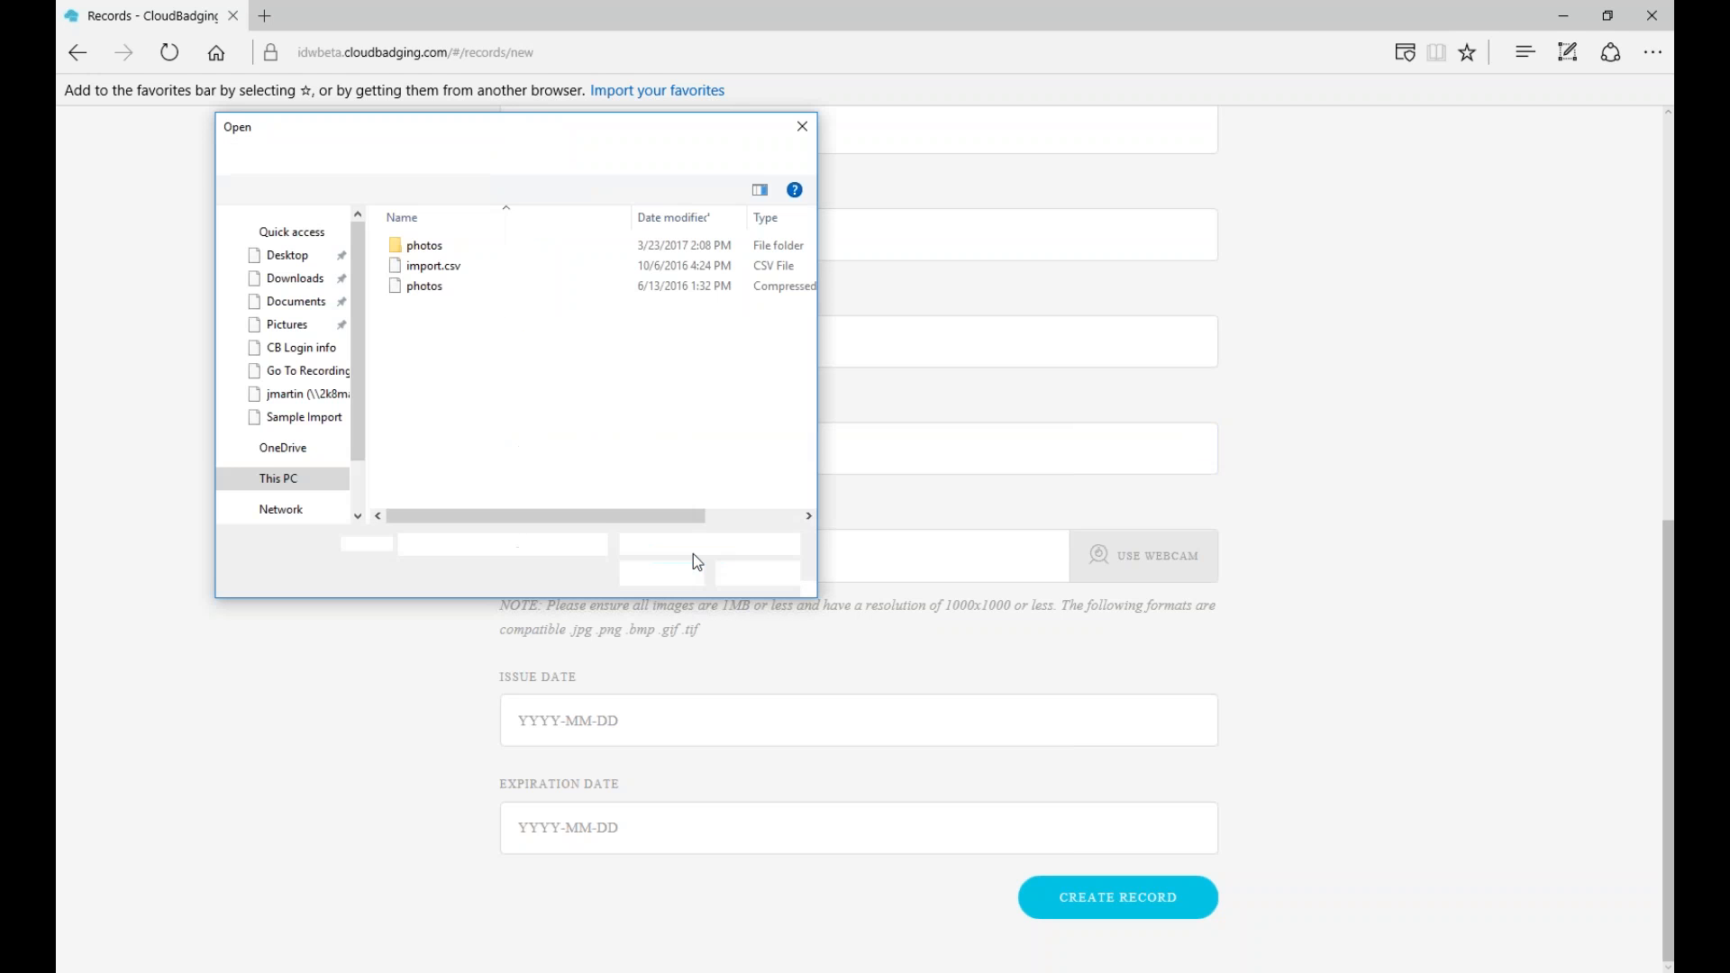
double_click(415, 247)
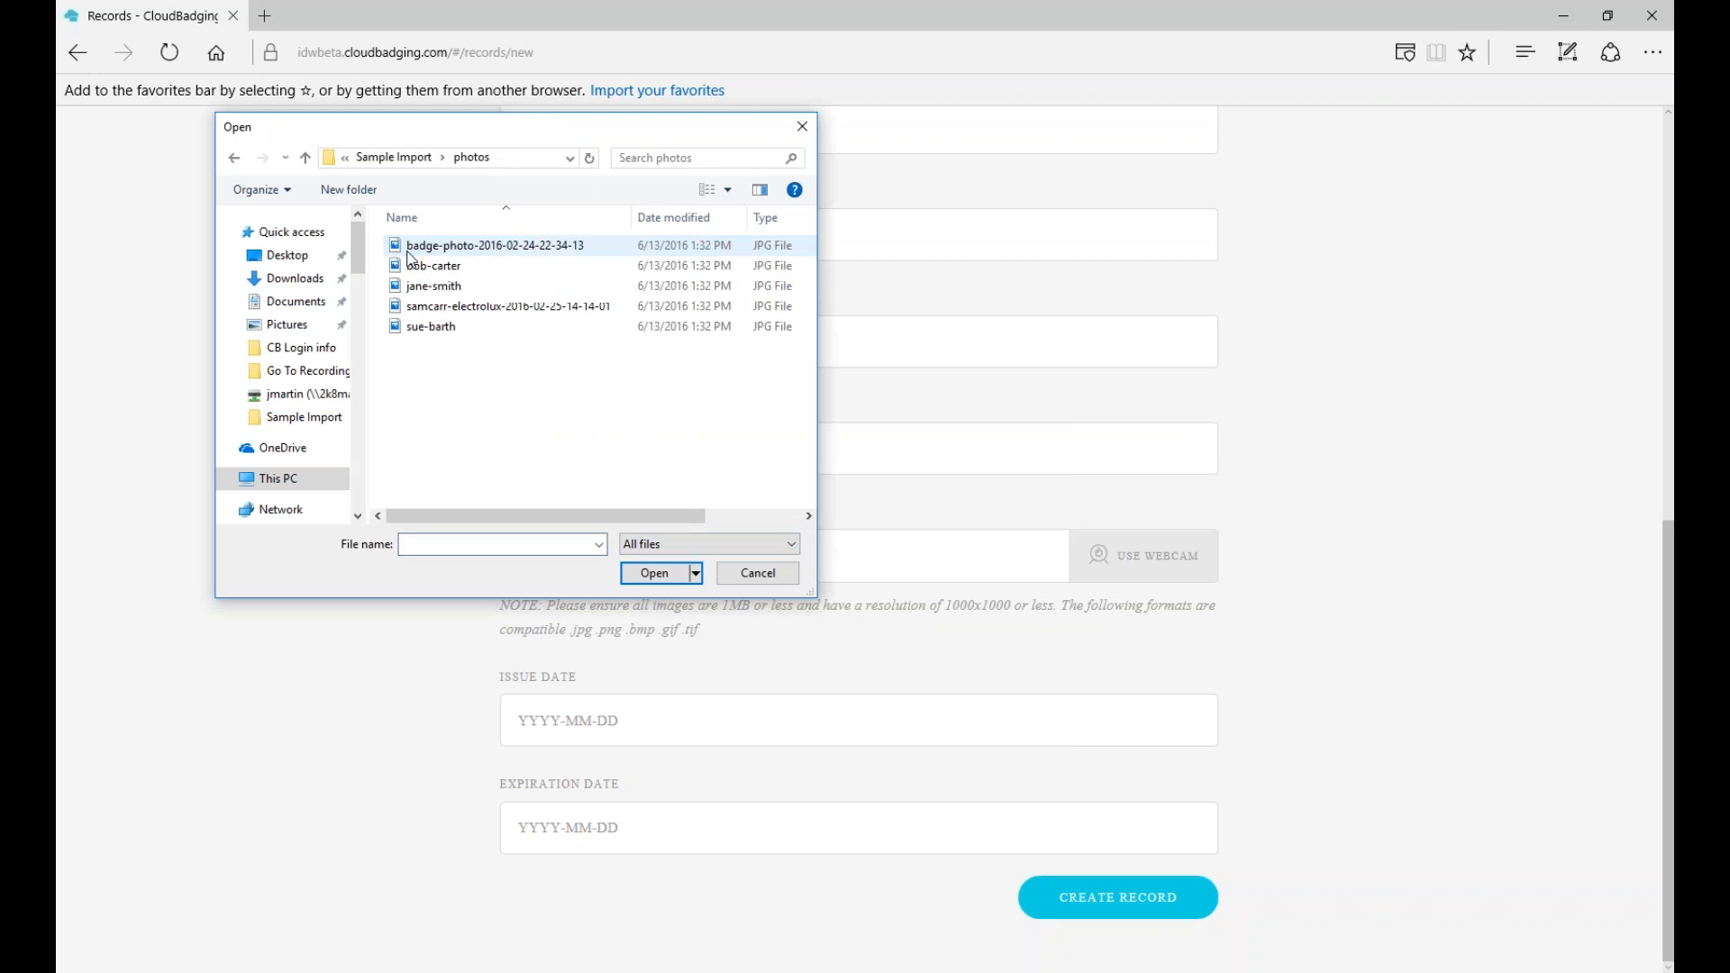
double_click(396, 308)
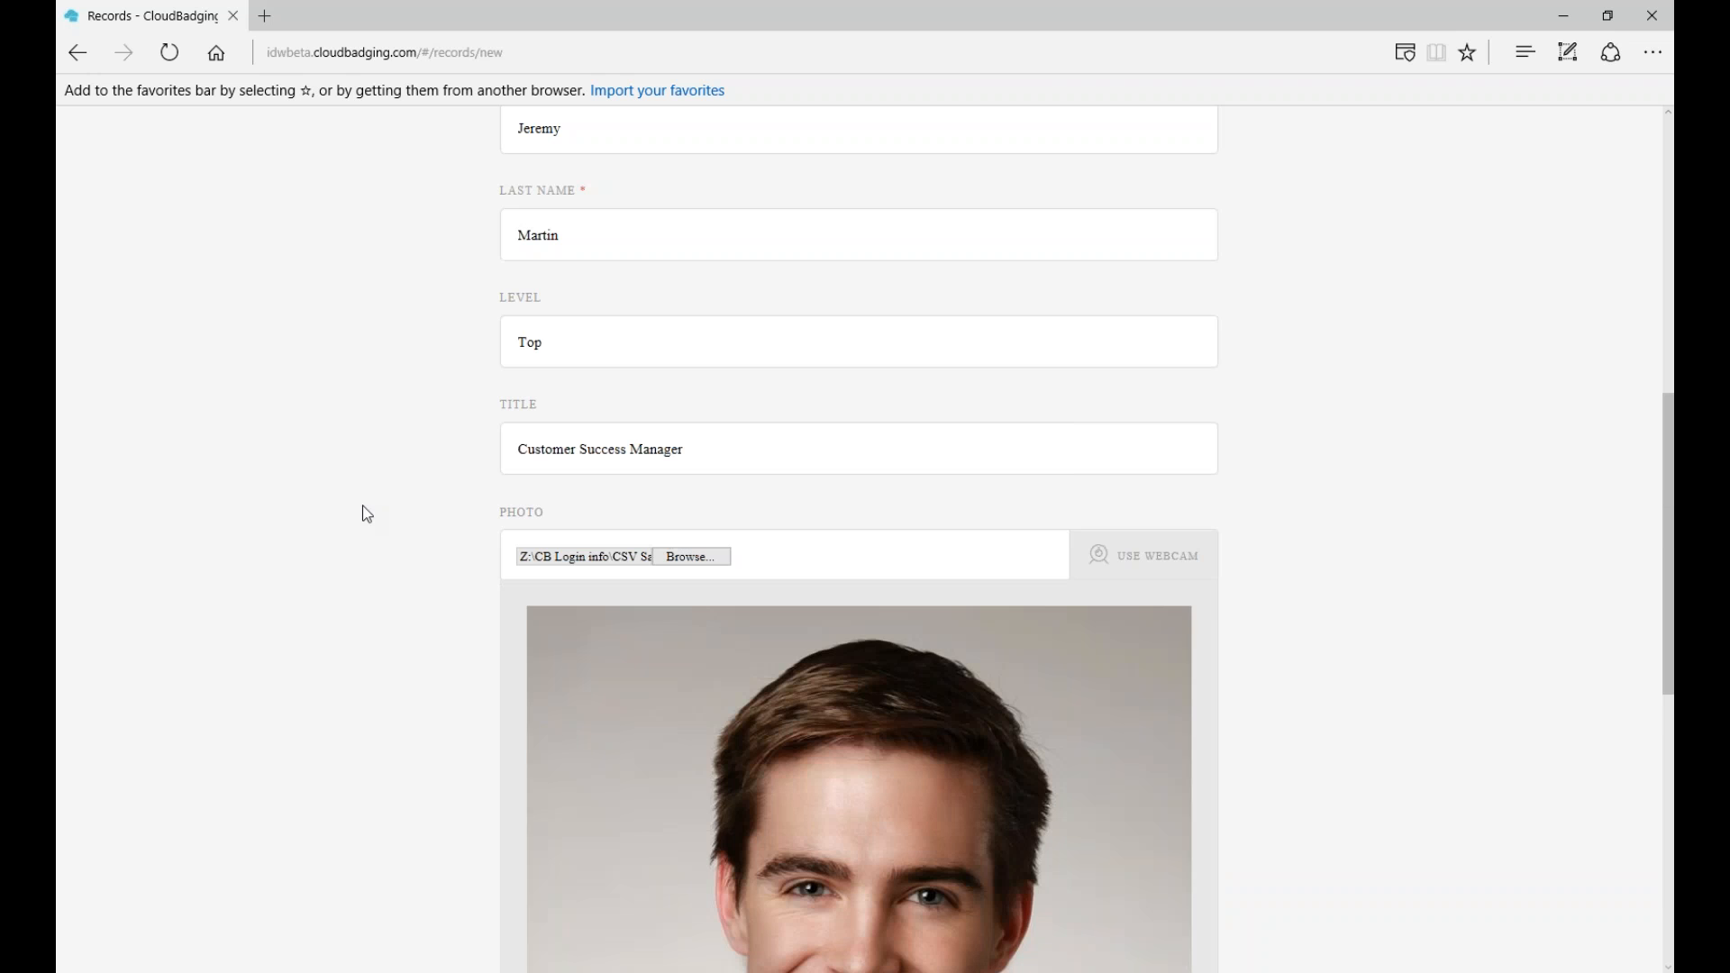
scroll(288, 594, "down", 5)
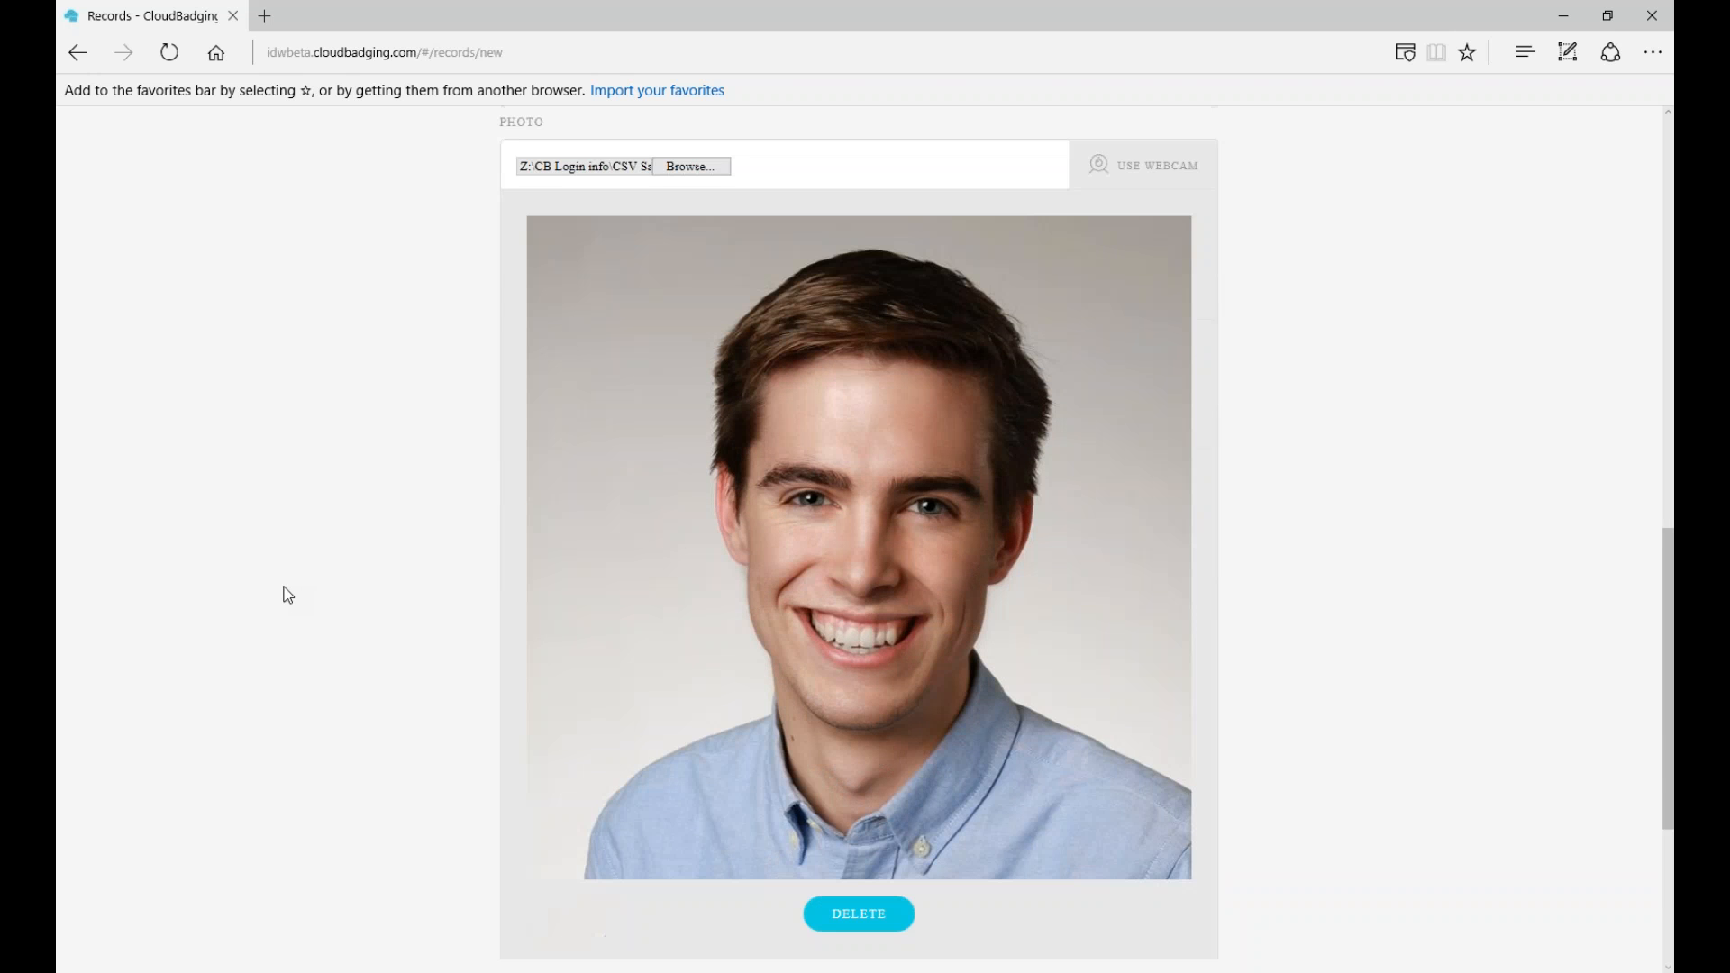
scroll(288, 594, "up", 5)
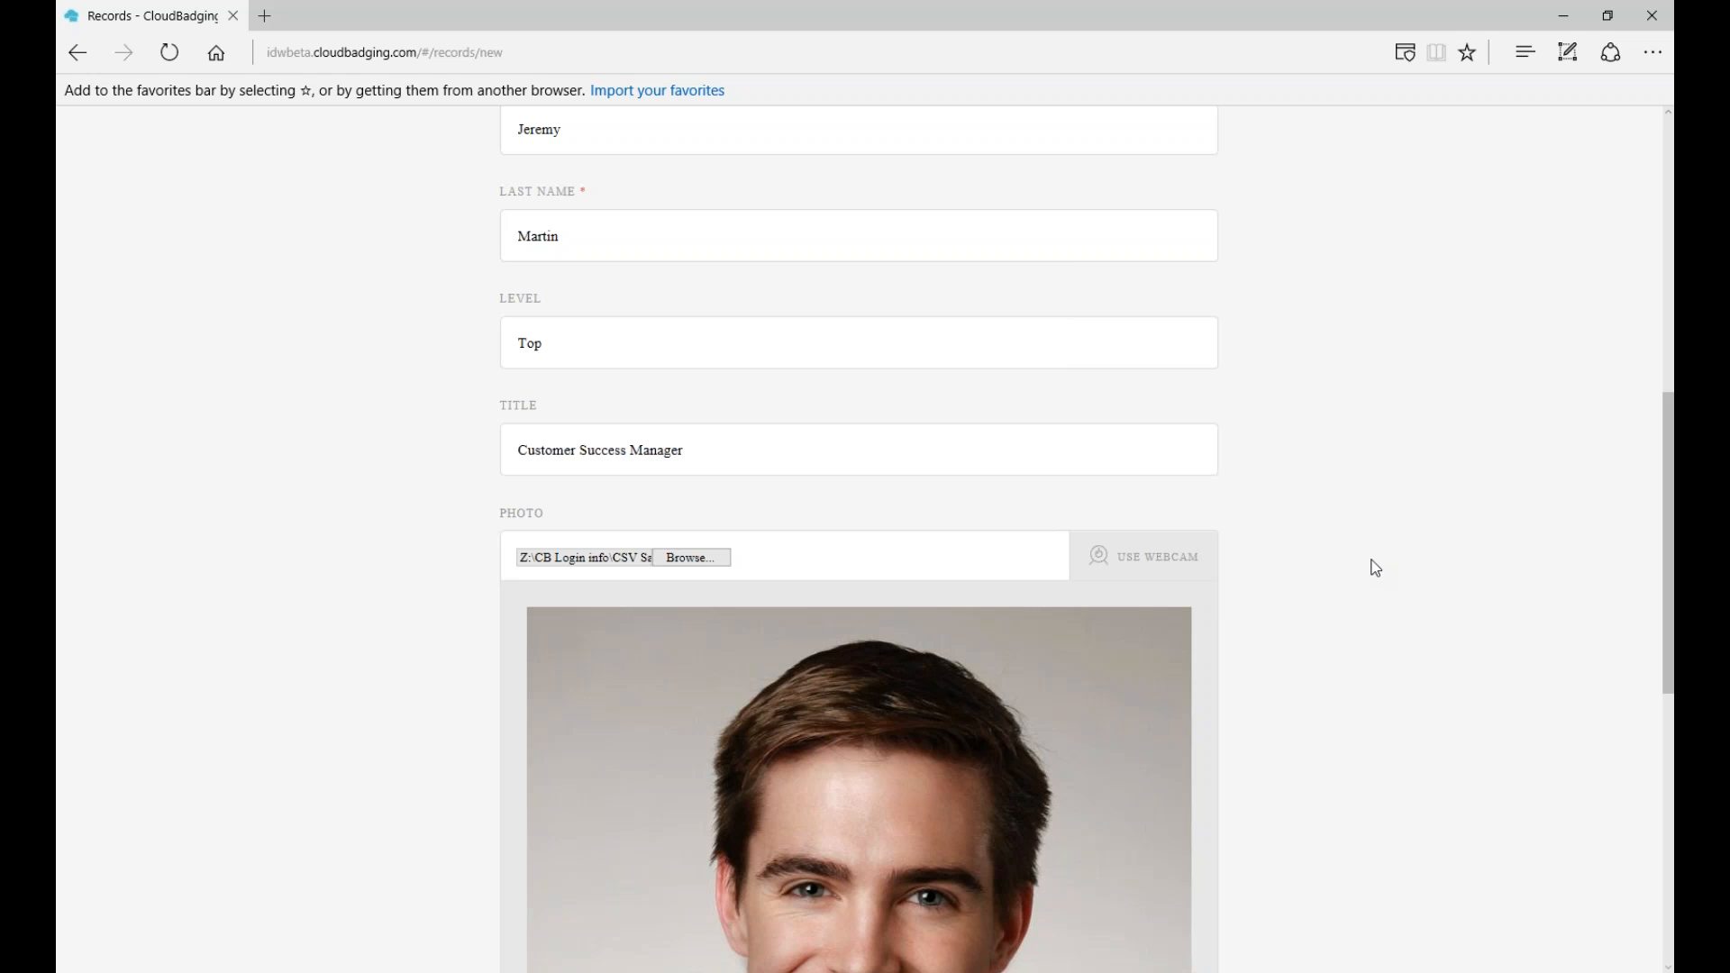
scroll(1375, 568, "down", 3)
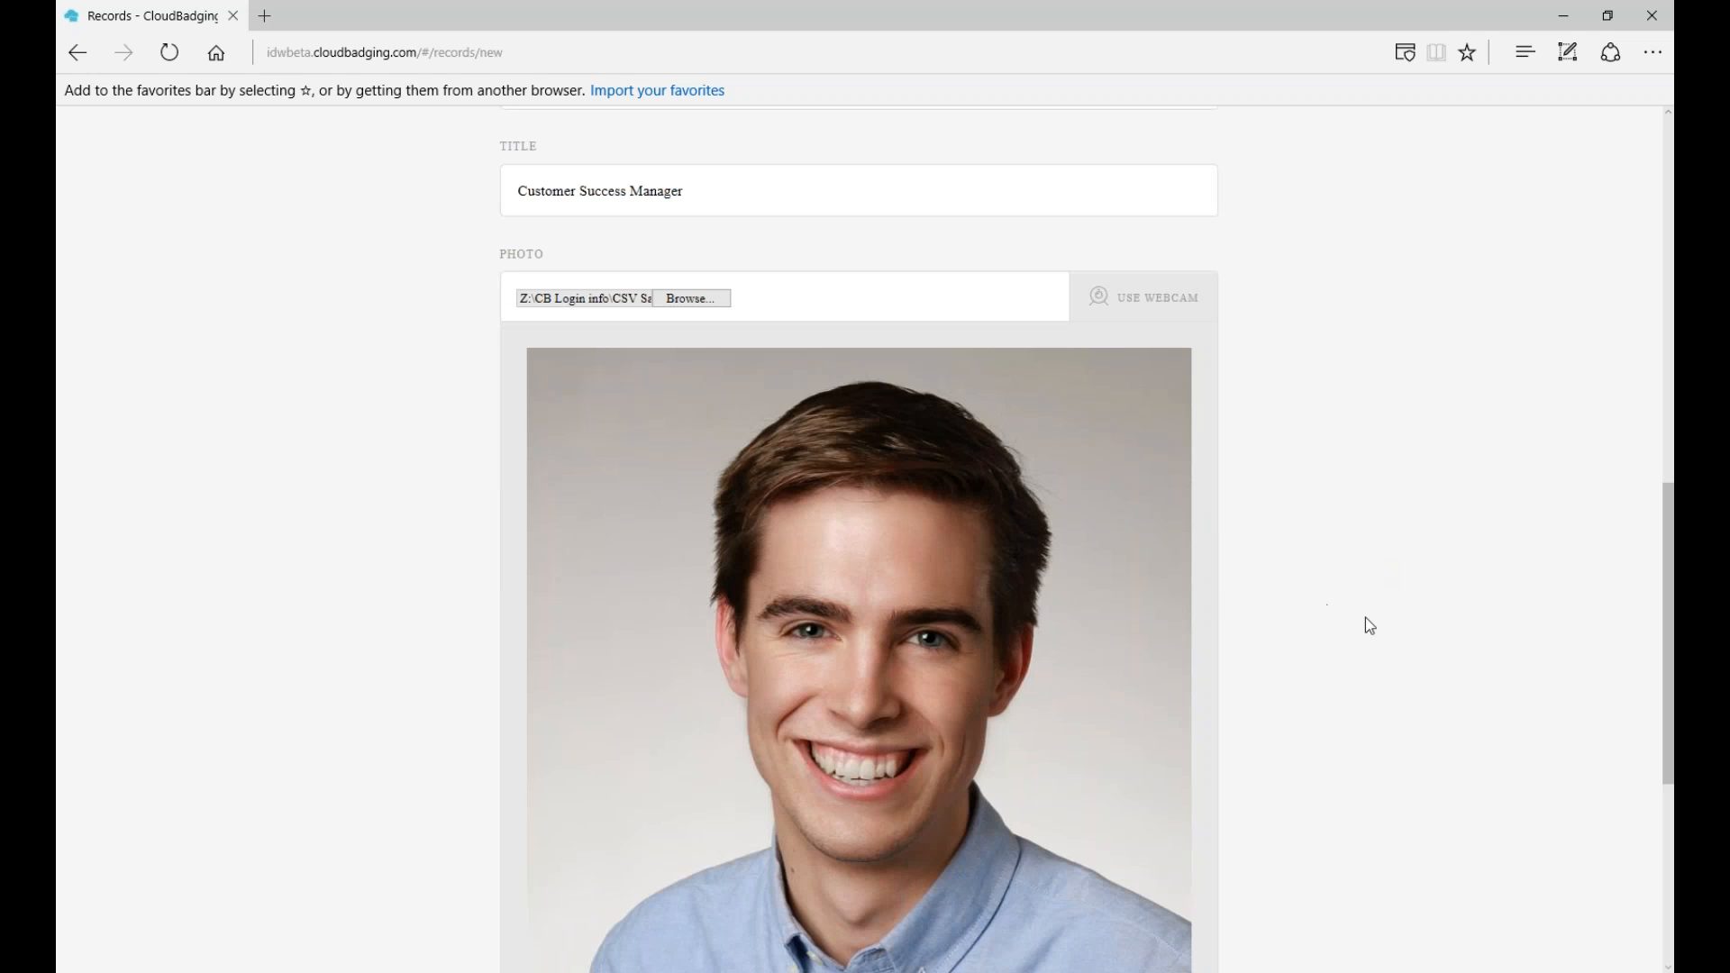
scroll(1377, 615, "down", 6)
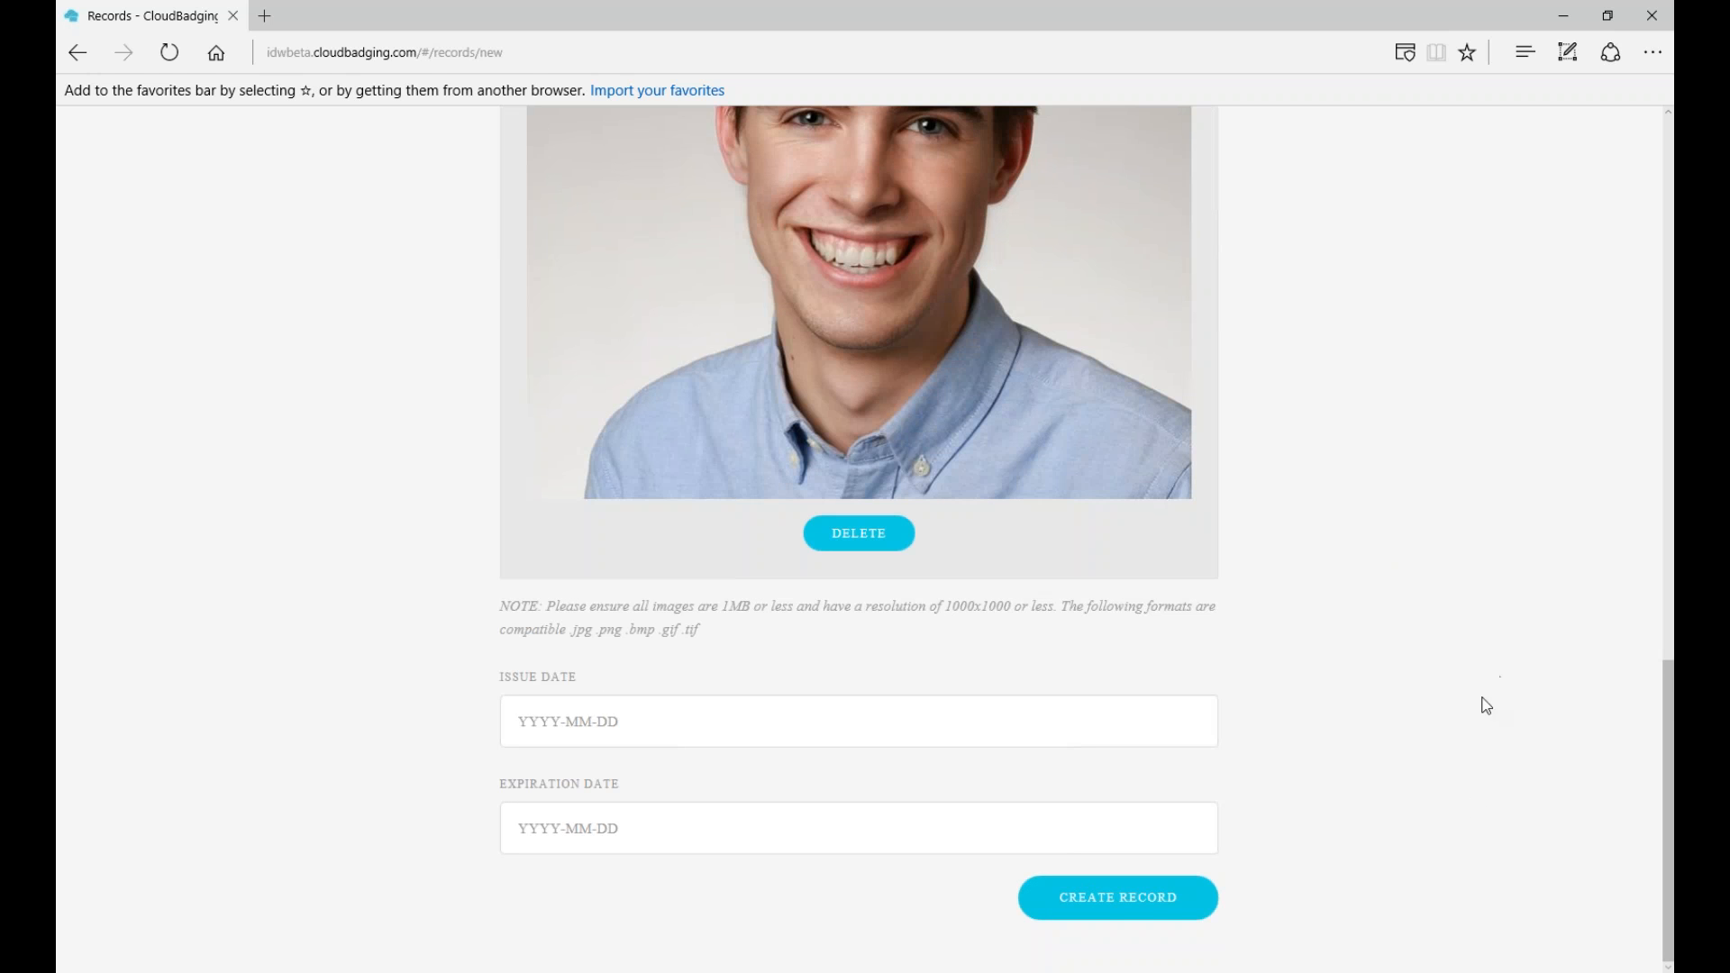
- Create the record, then collapse the search panel beside '1 Record'
left_click(1120, 901)
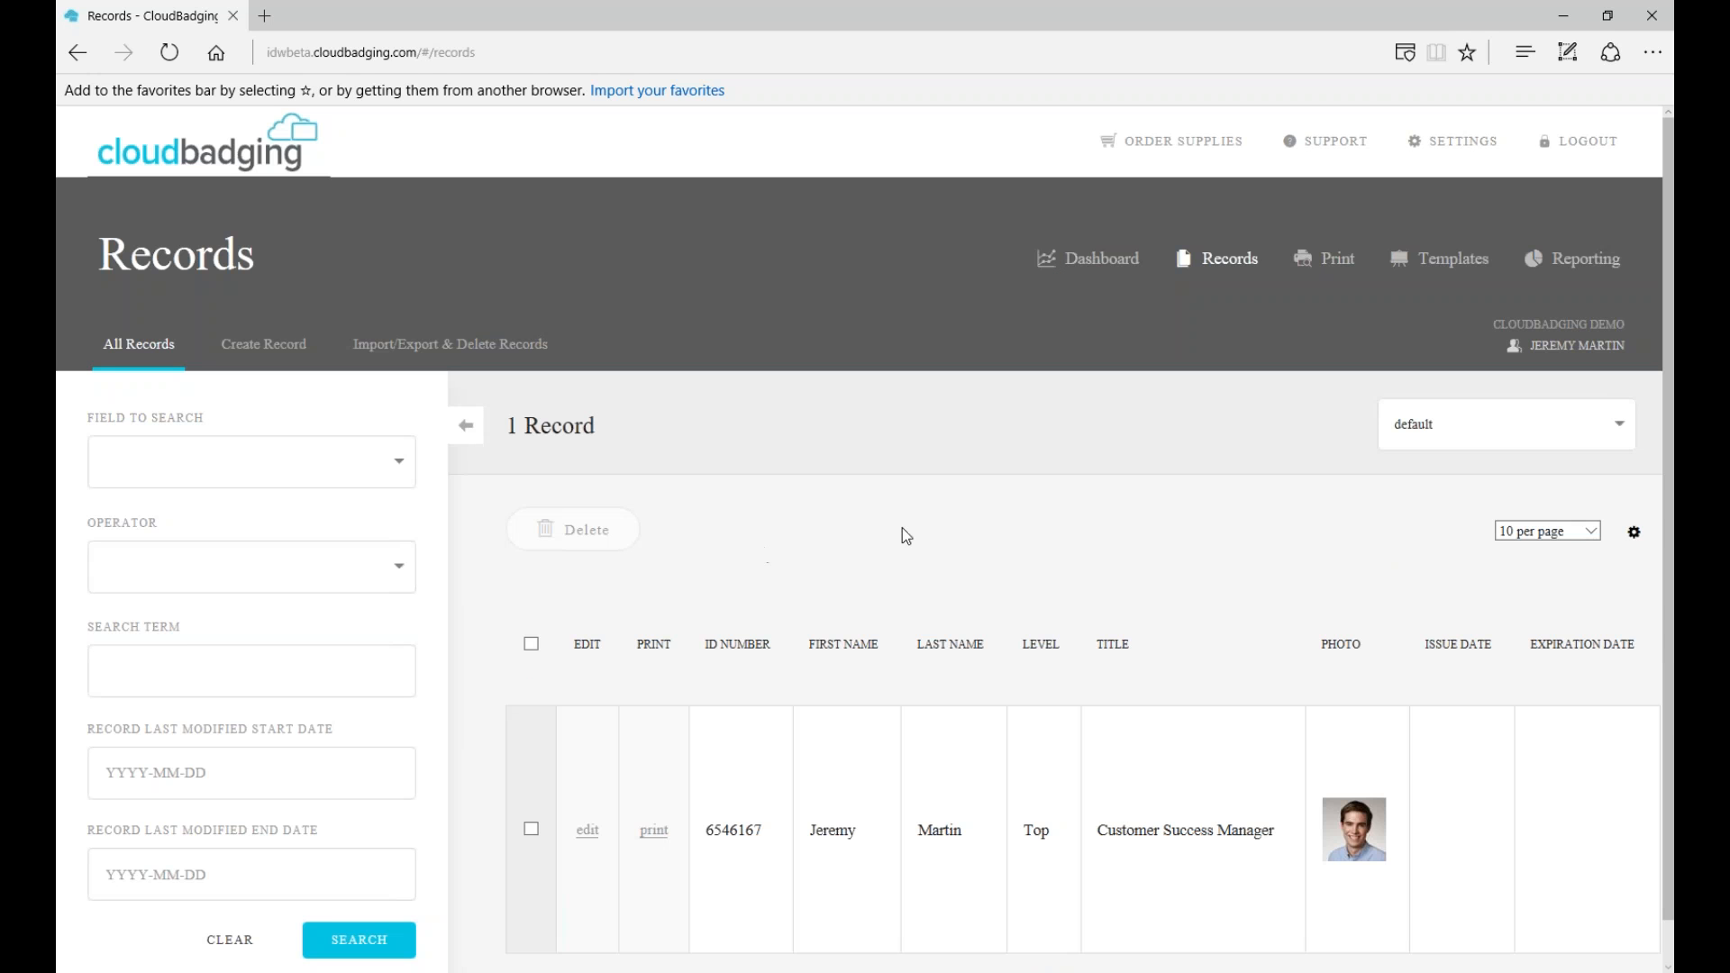
scroll(598, 413, "down", 1)
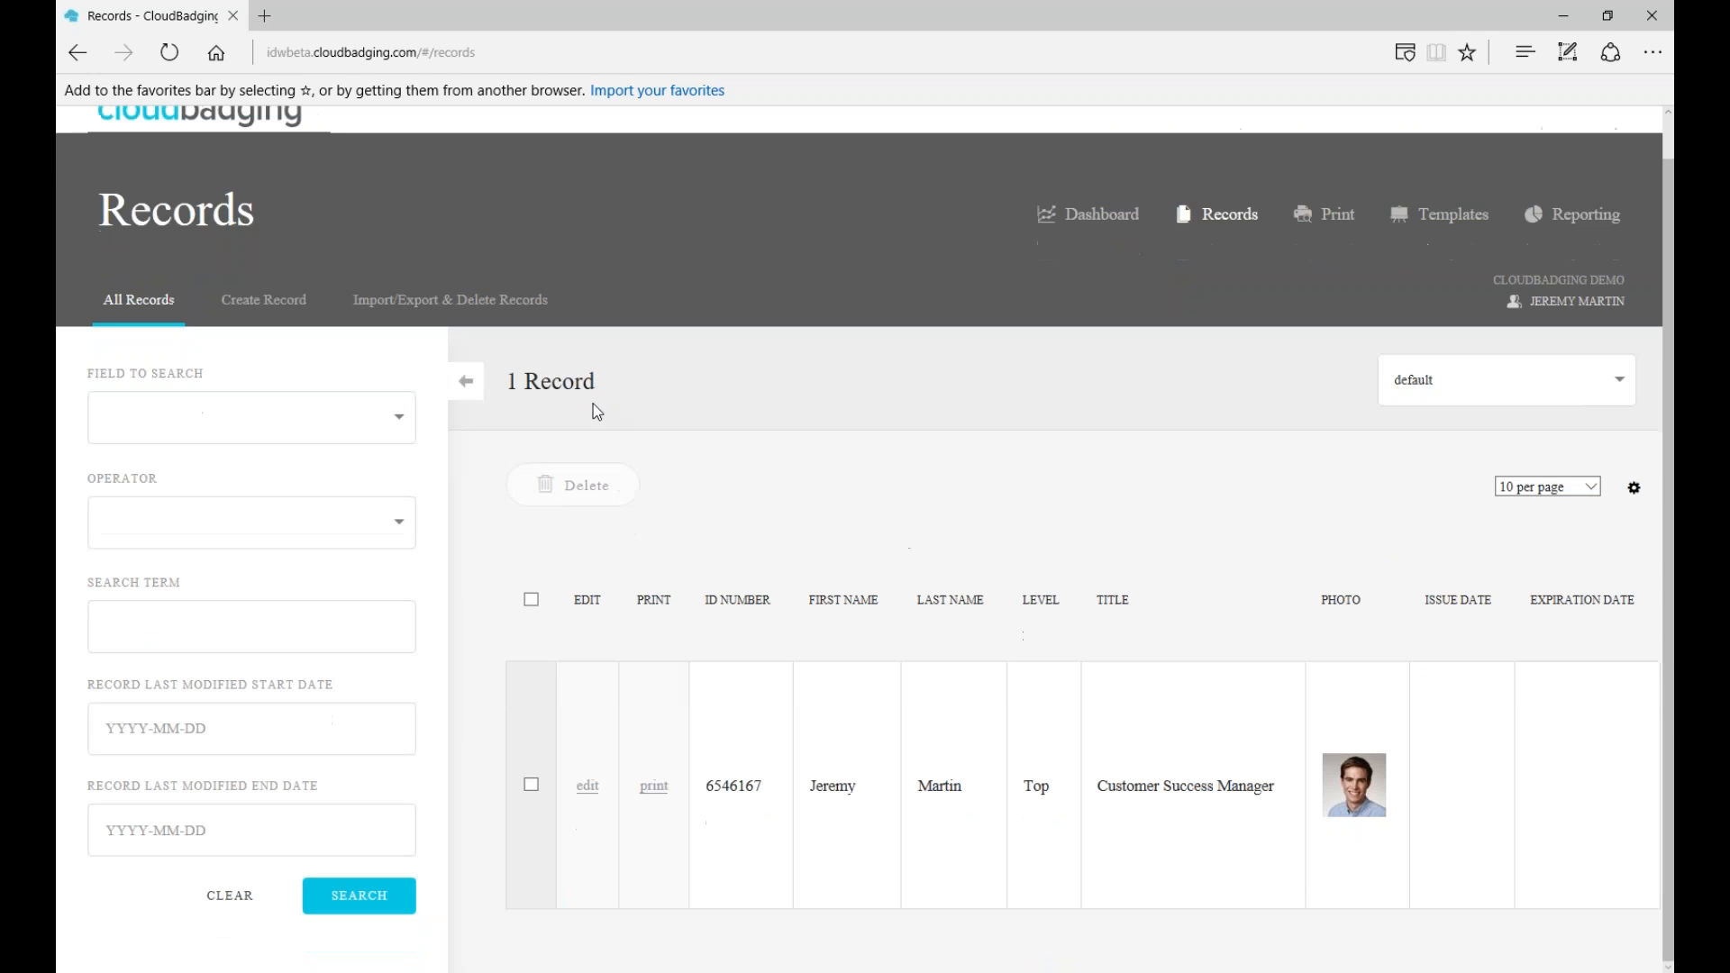
left_click(465, 380)
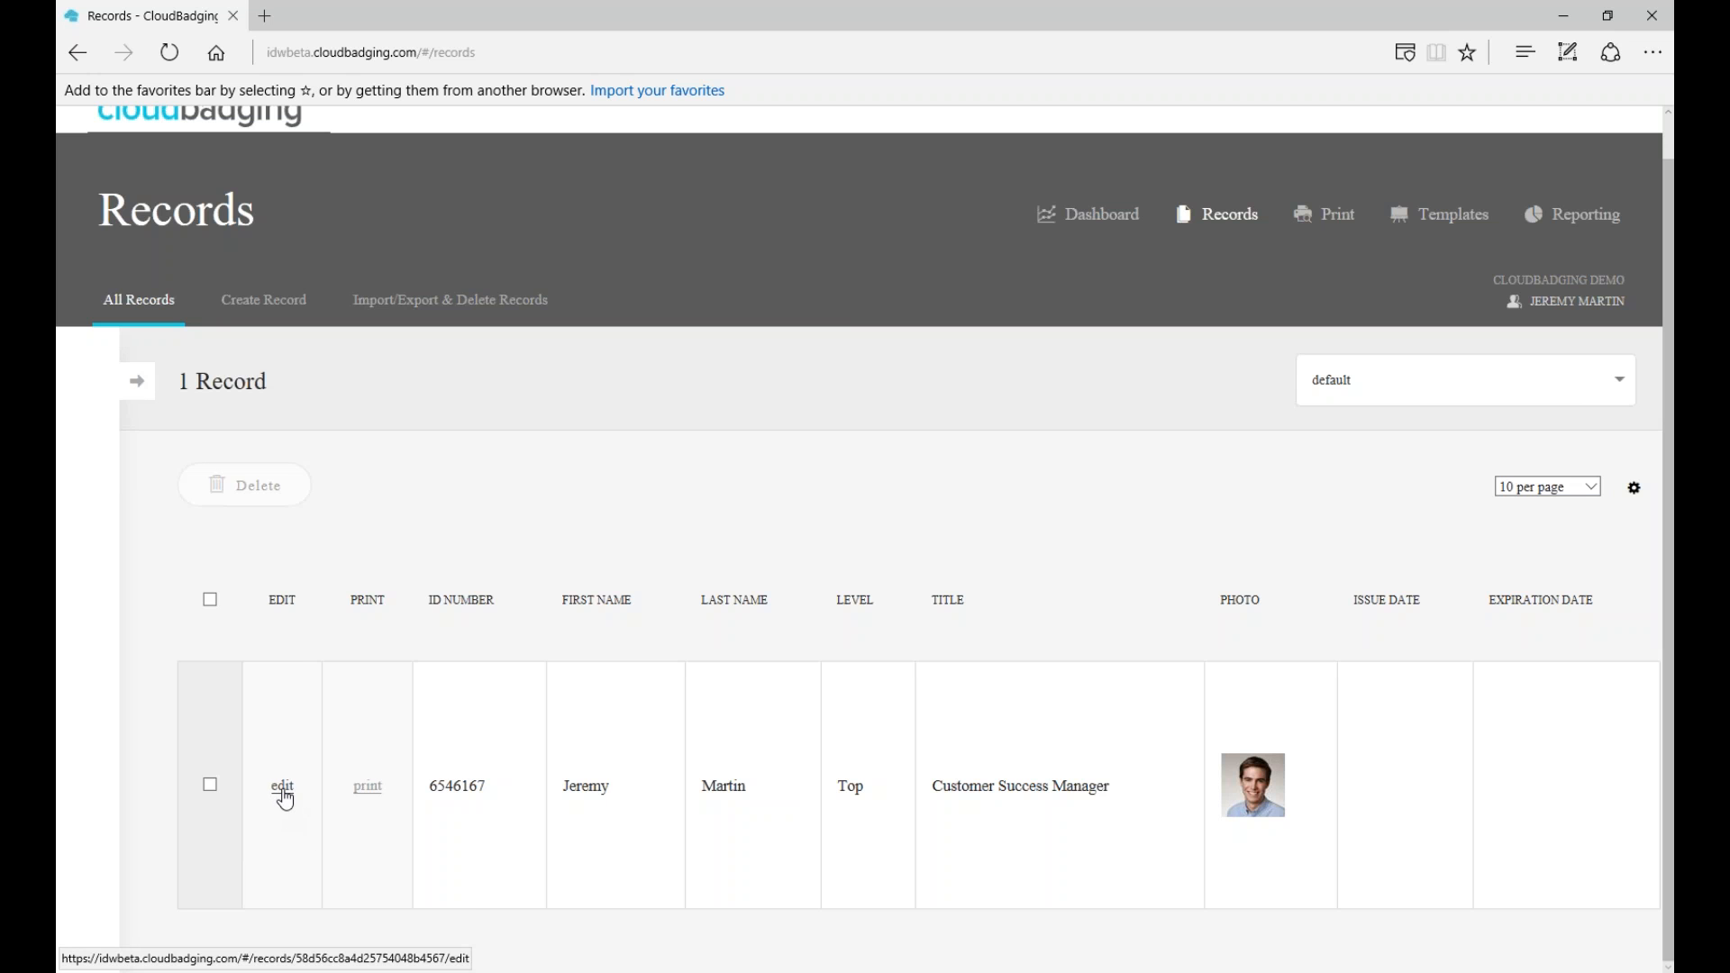
- Review the record's edit page down to Record History and Print History, then return to All Records
left_click(282, 788)
scroll(865, 540, "down", 2)
scroll(535, 367, "down", 4)
scroll(535, 367, "up", 2)
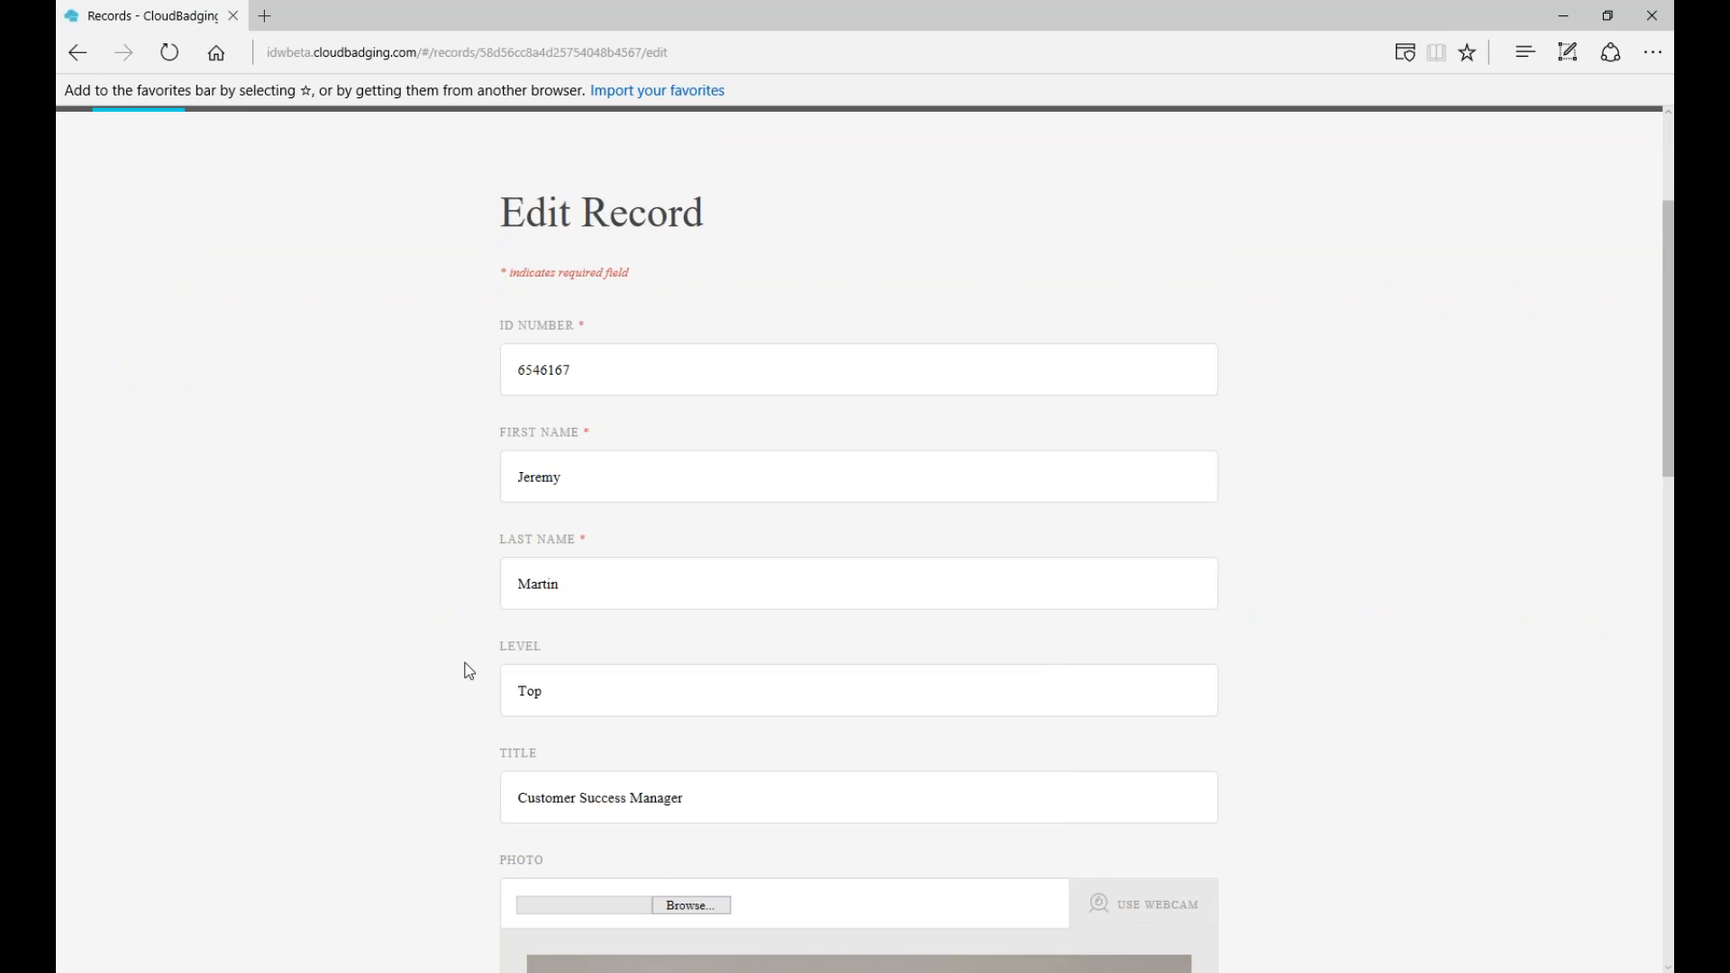
scroll(468, 671, "down", 10)
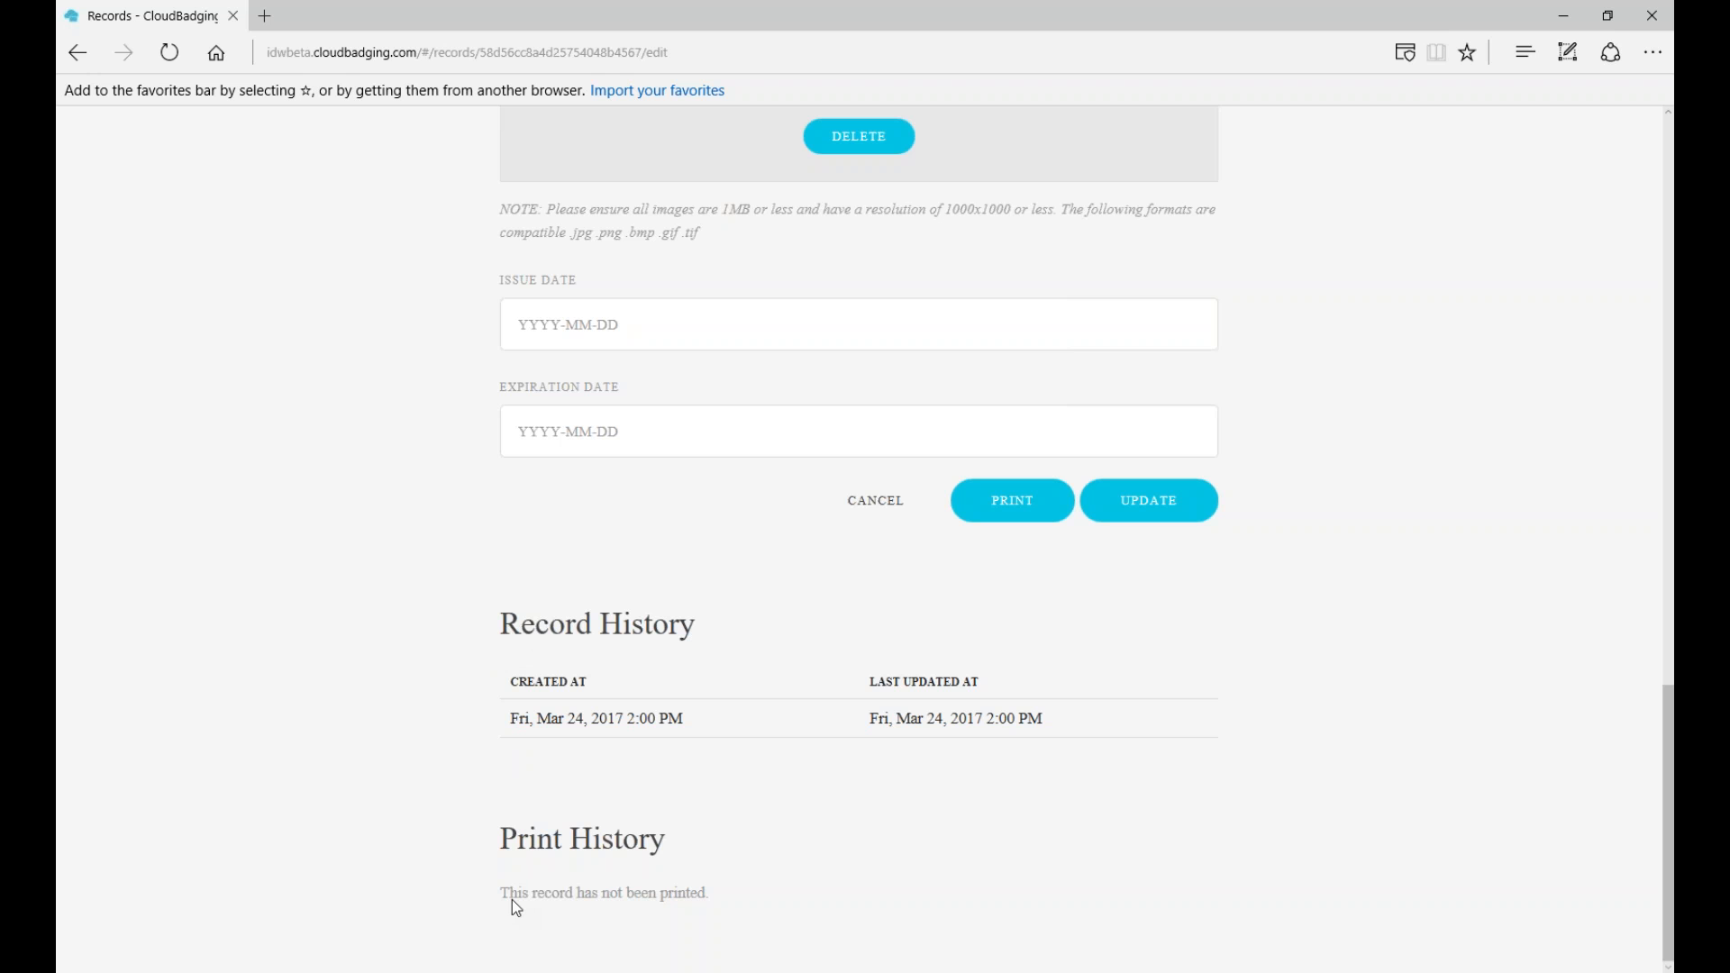
scroll(464, 886, "up", 15)
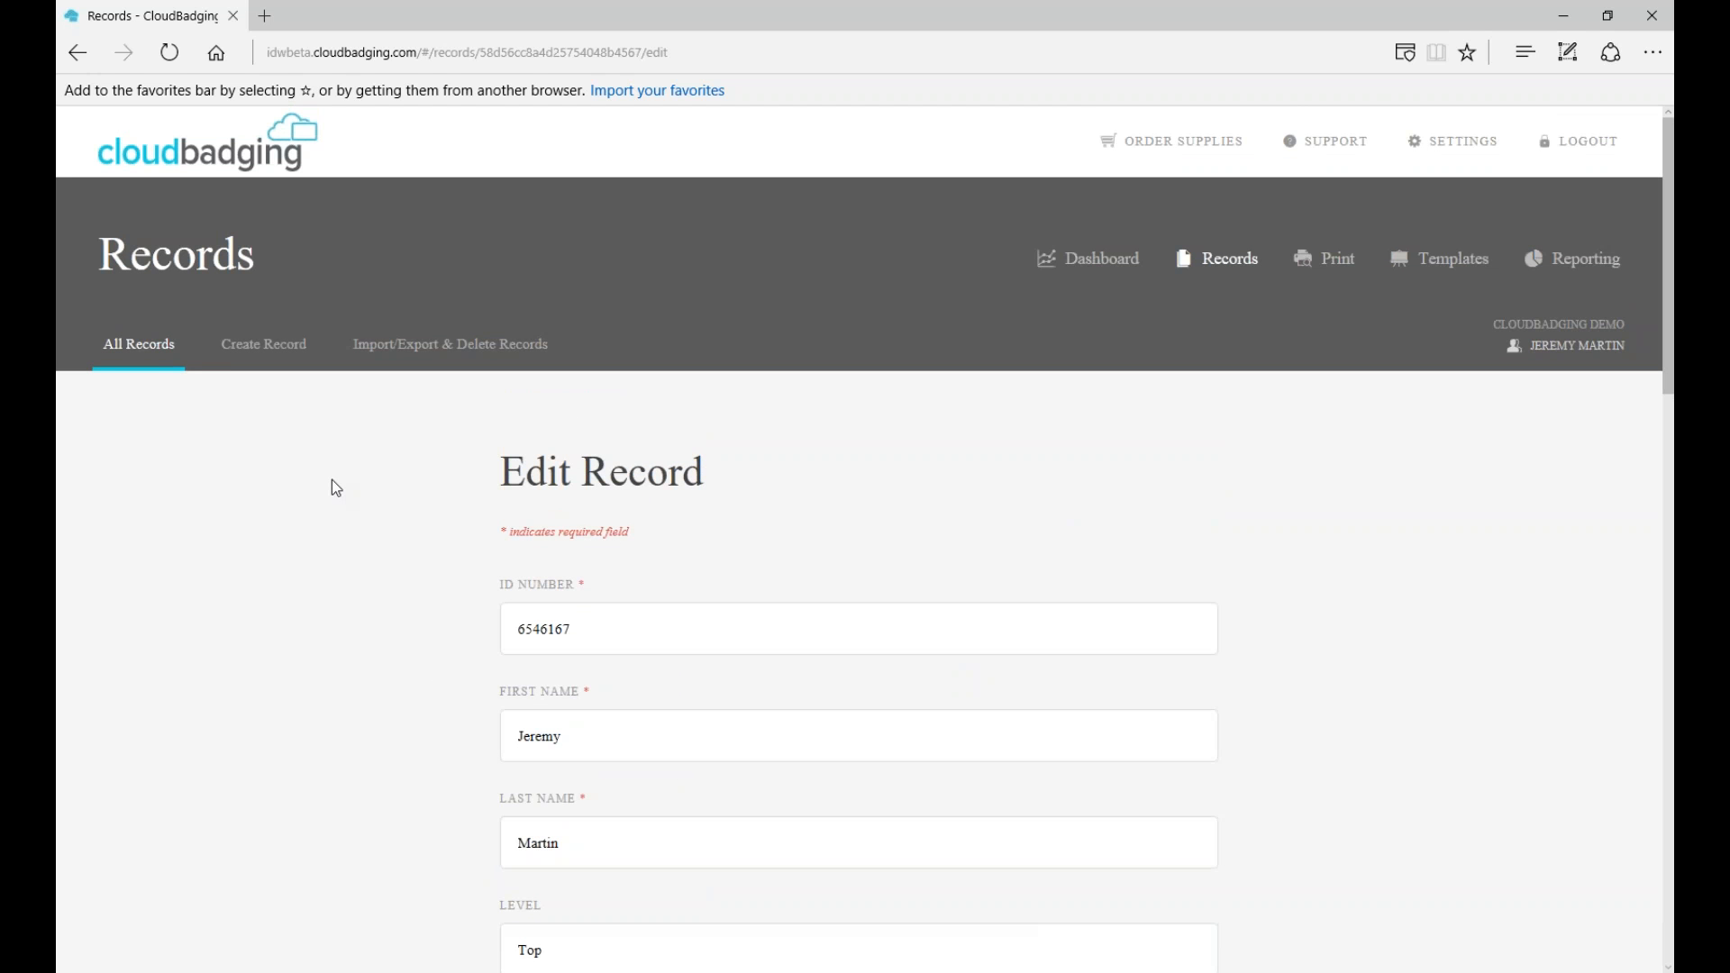
left_click(161, 353)
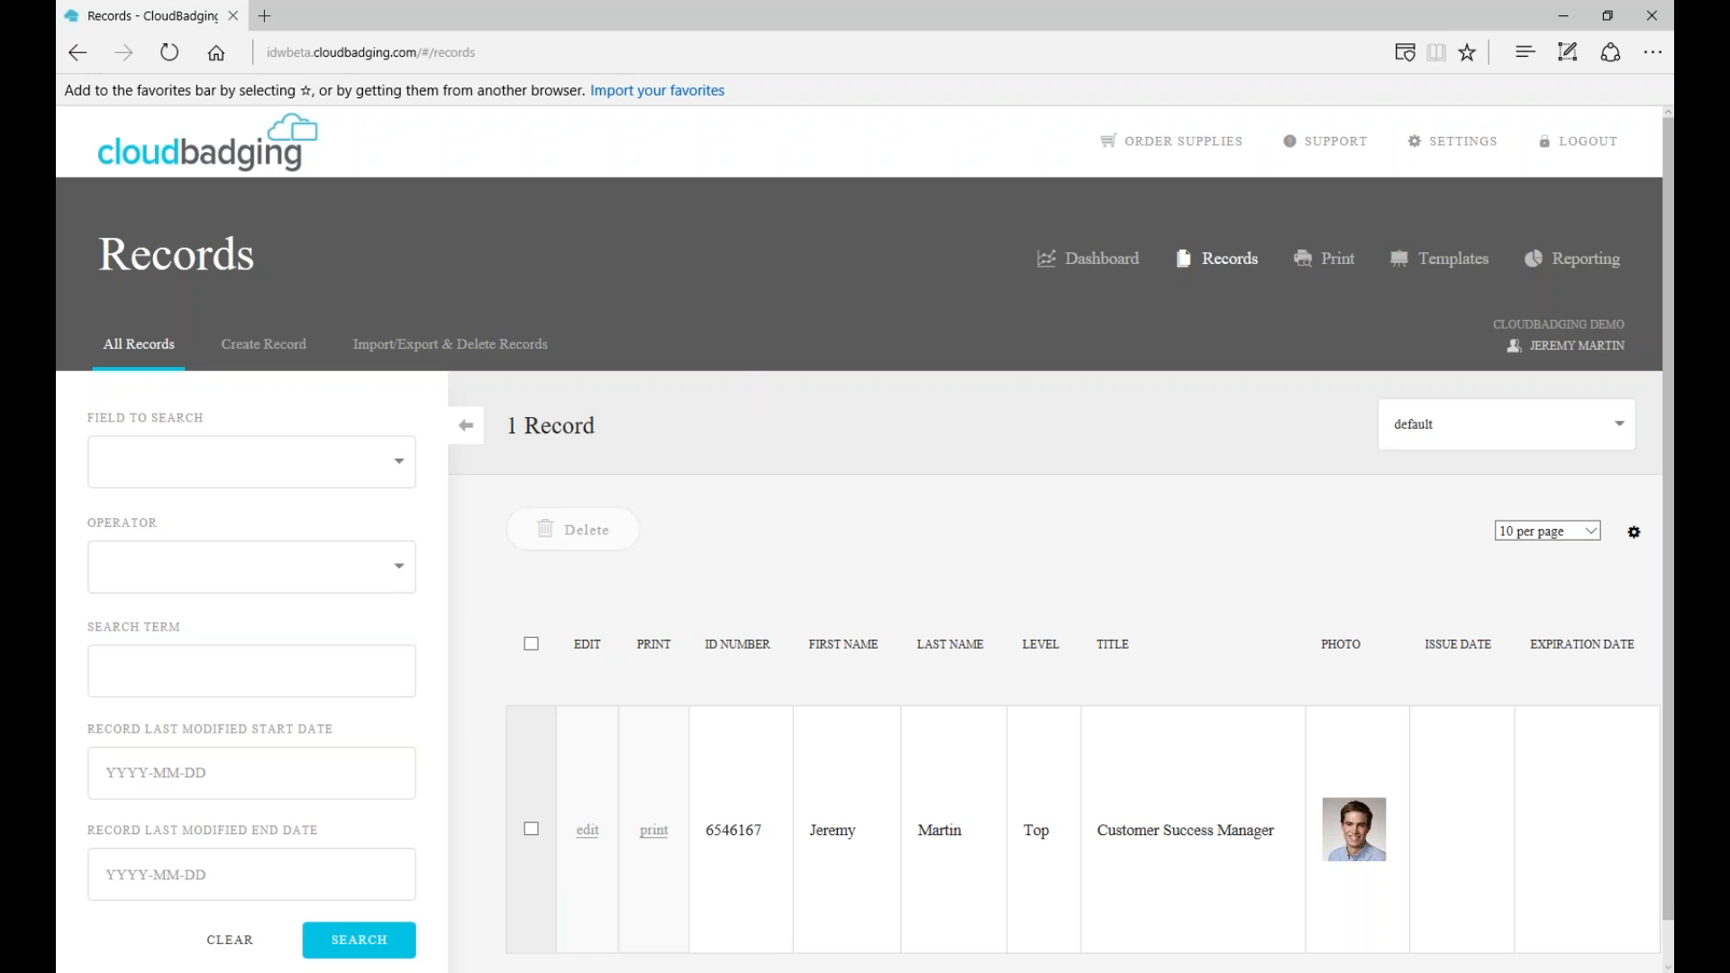
- Switch to import.csv in Notepad and highlight its header row and first data row
key("alt+Tab")
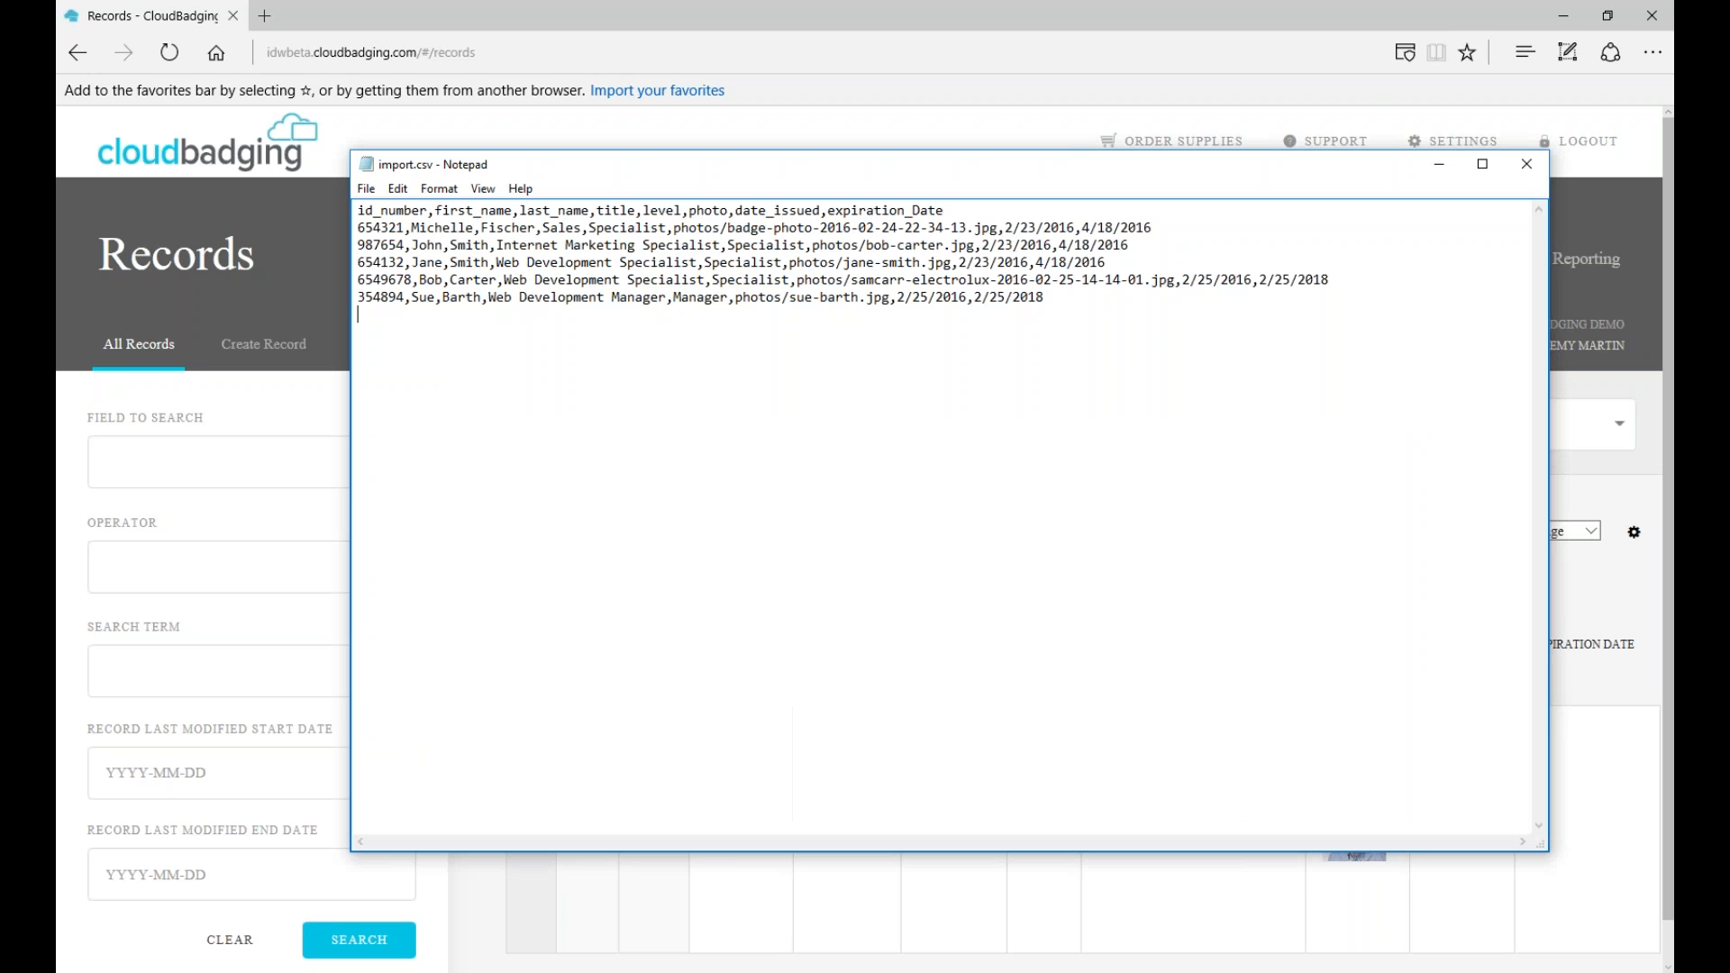
left_click_drag(824, 166, 800, 172)
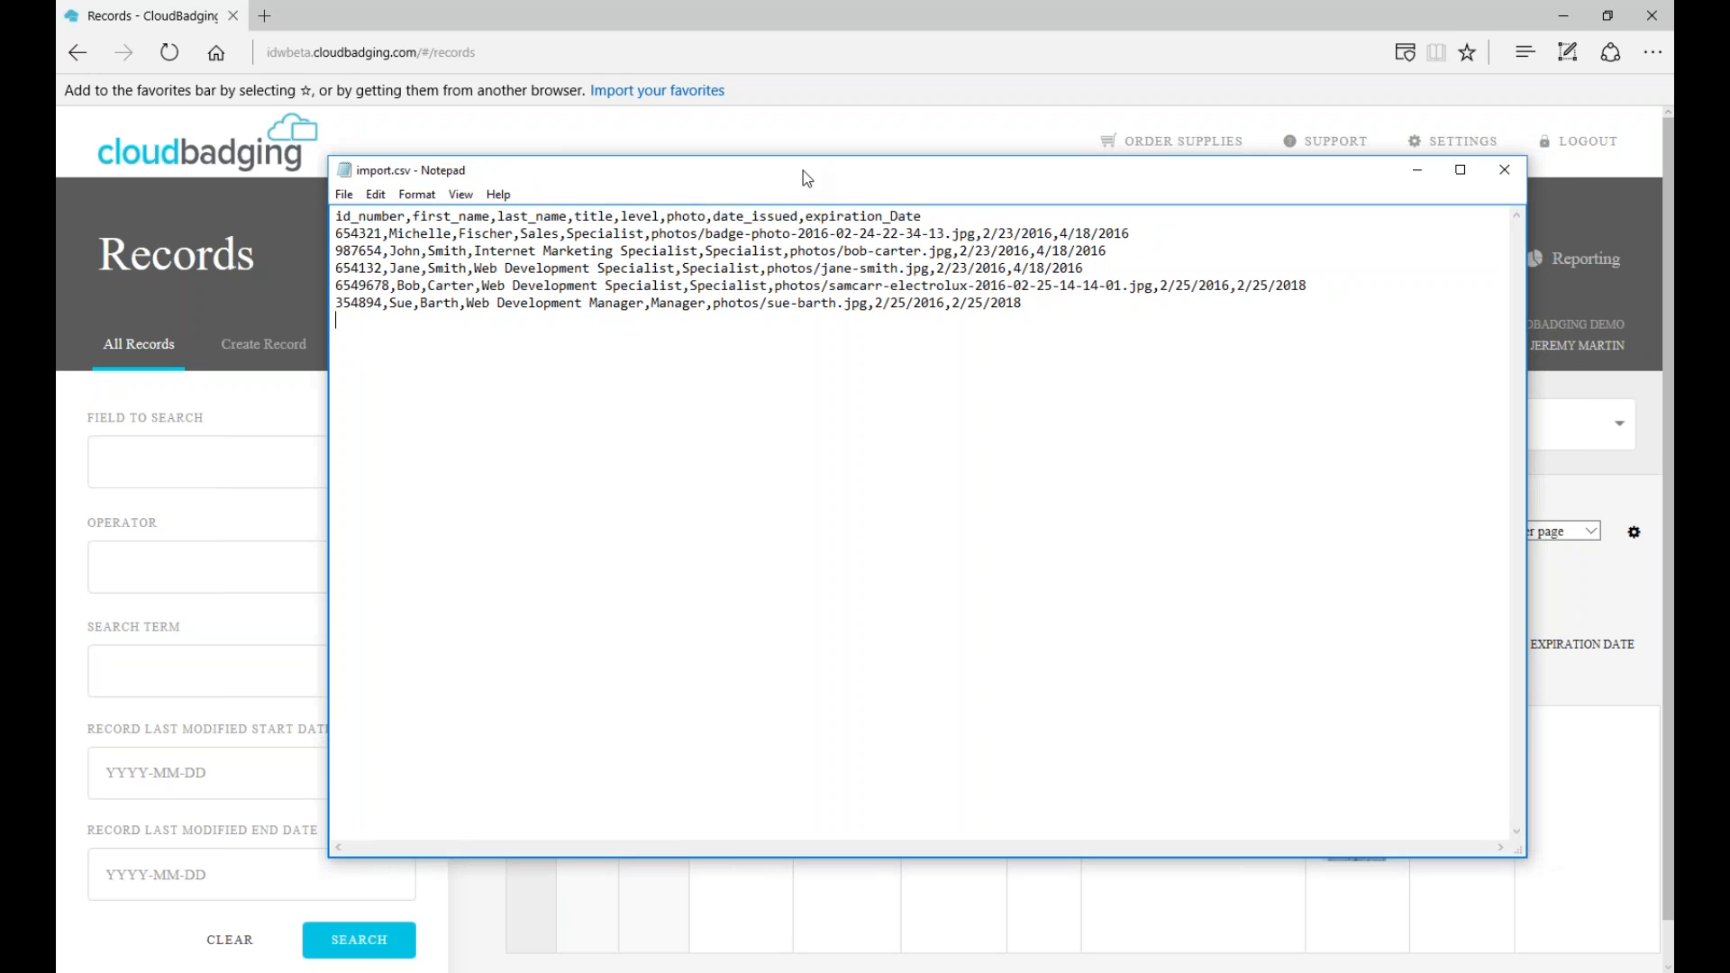
left_click(337, 217)
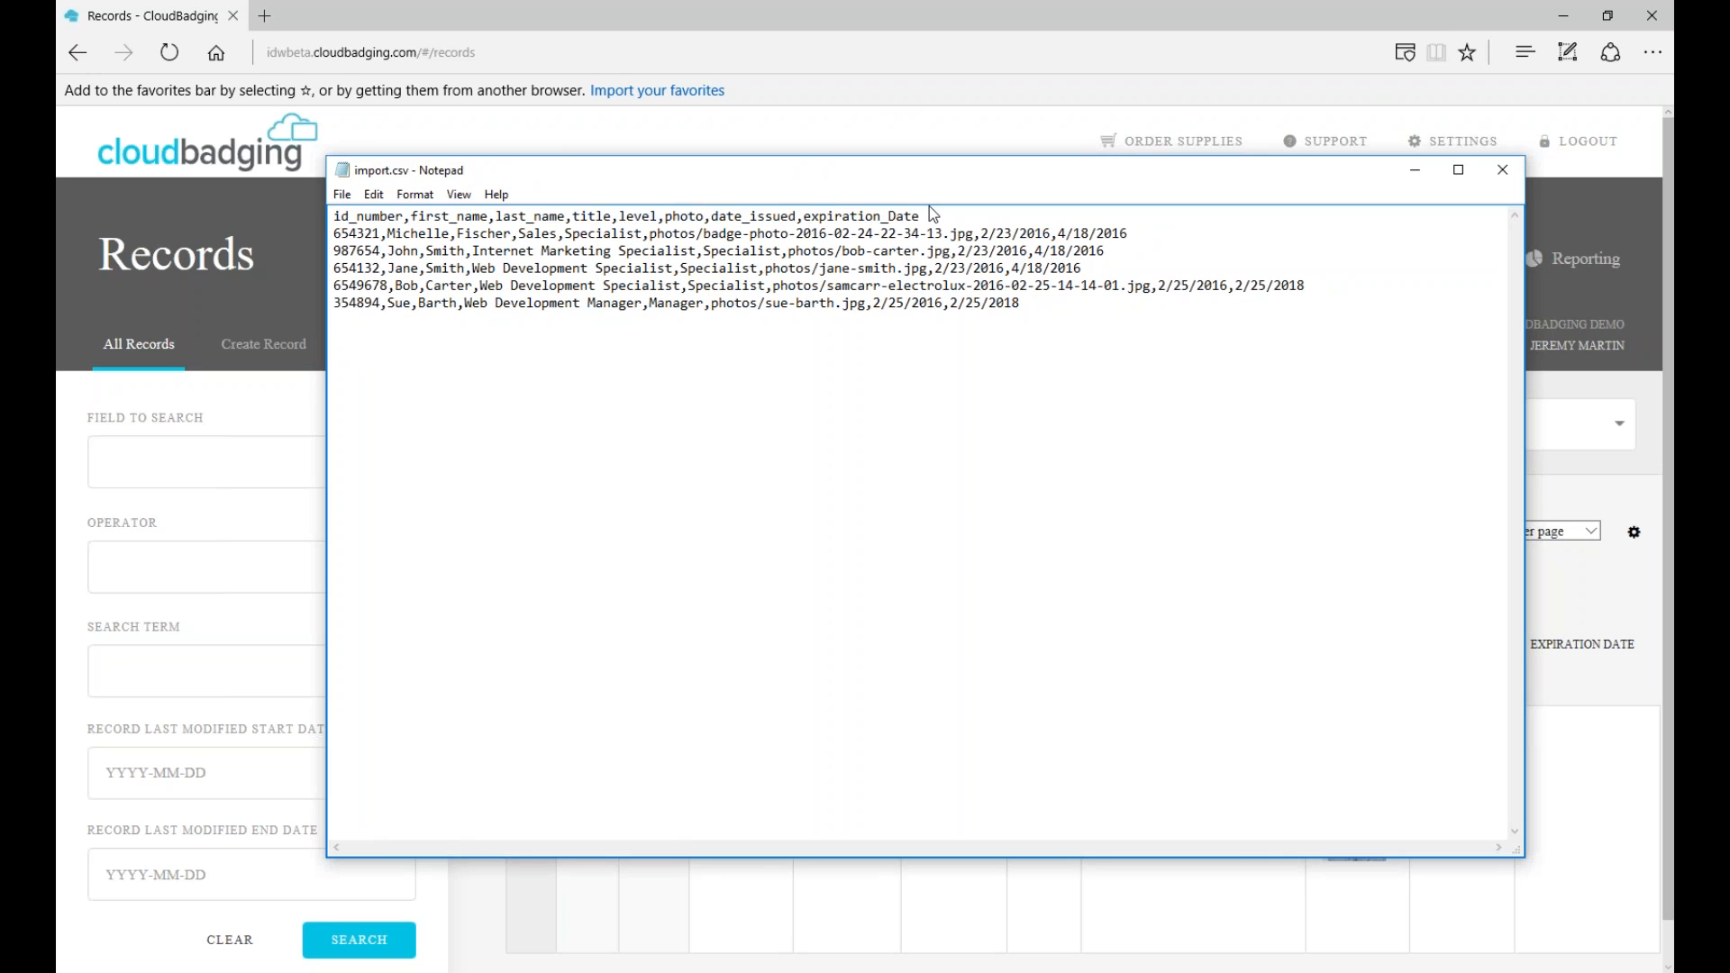
left_click_drag(921, 217, 342, 218)
left_click(513, 401)
left_click_drag(333, 234, 1119, 245)
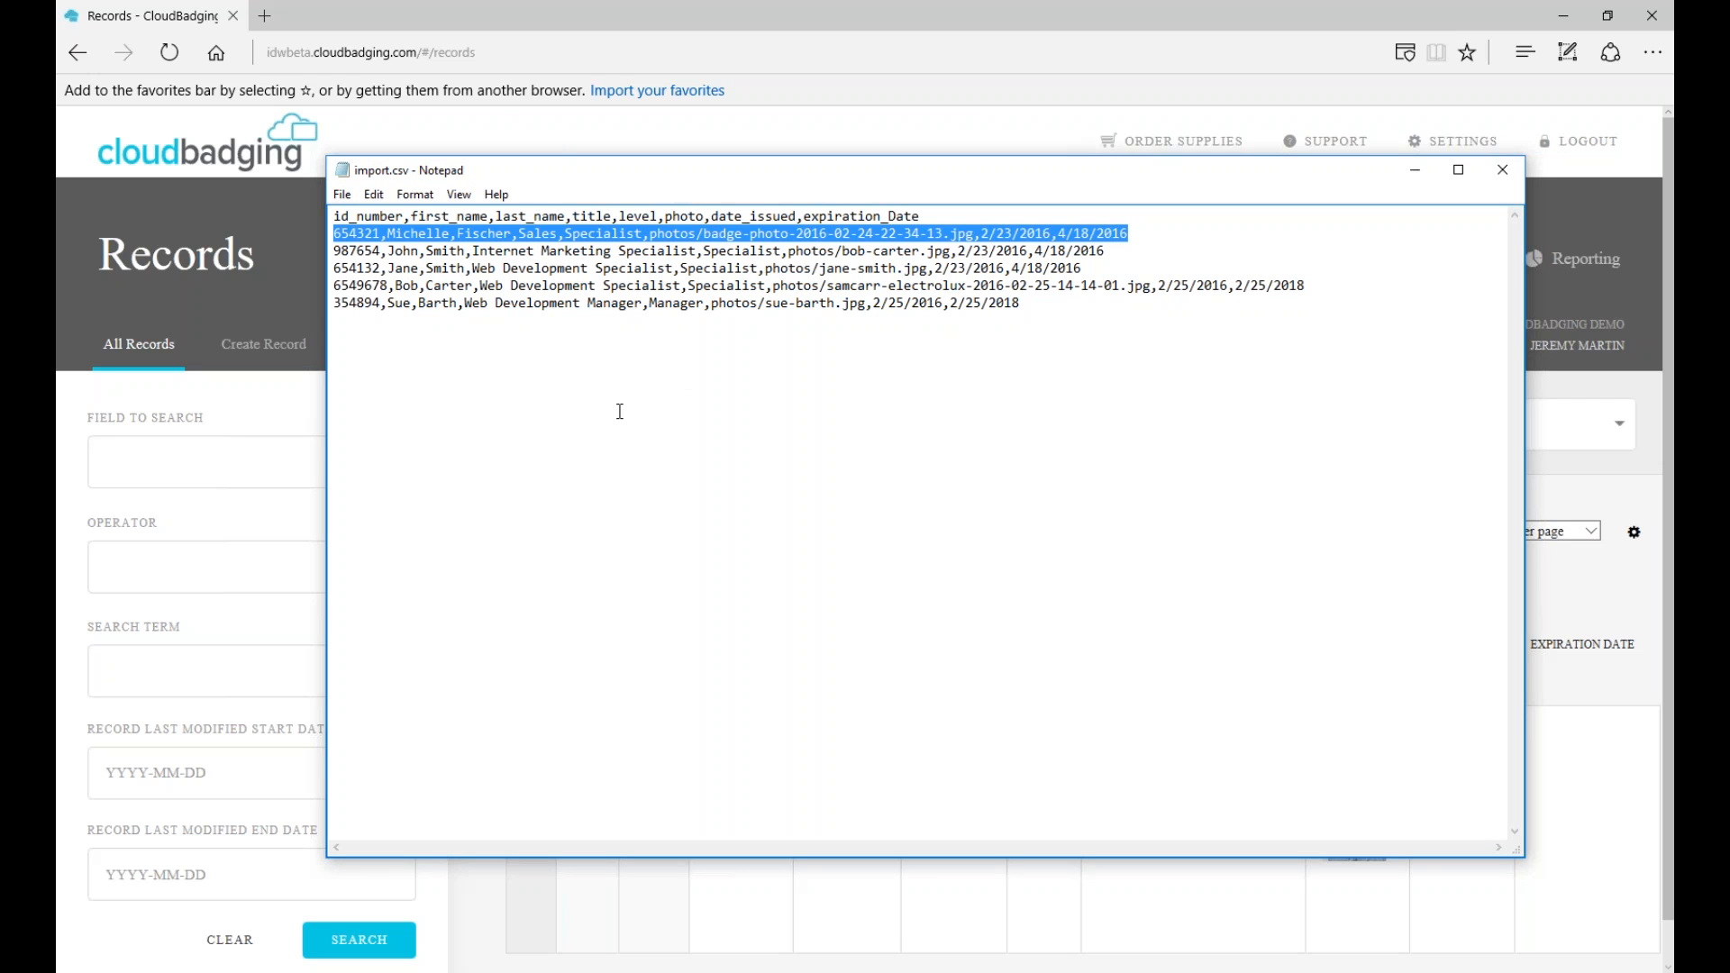
left_click(904, 455)
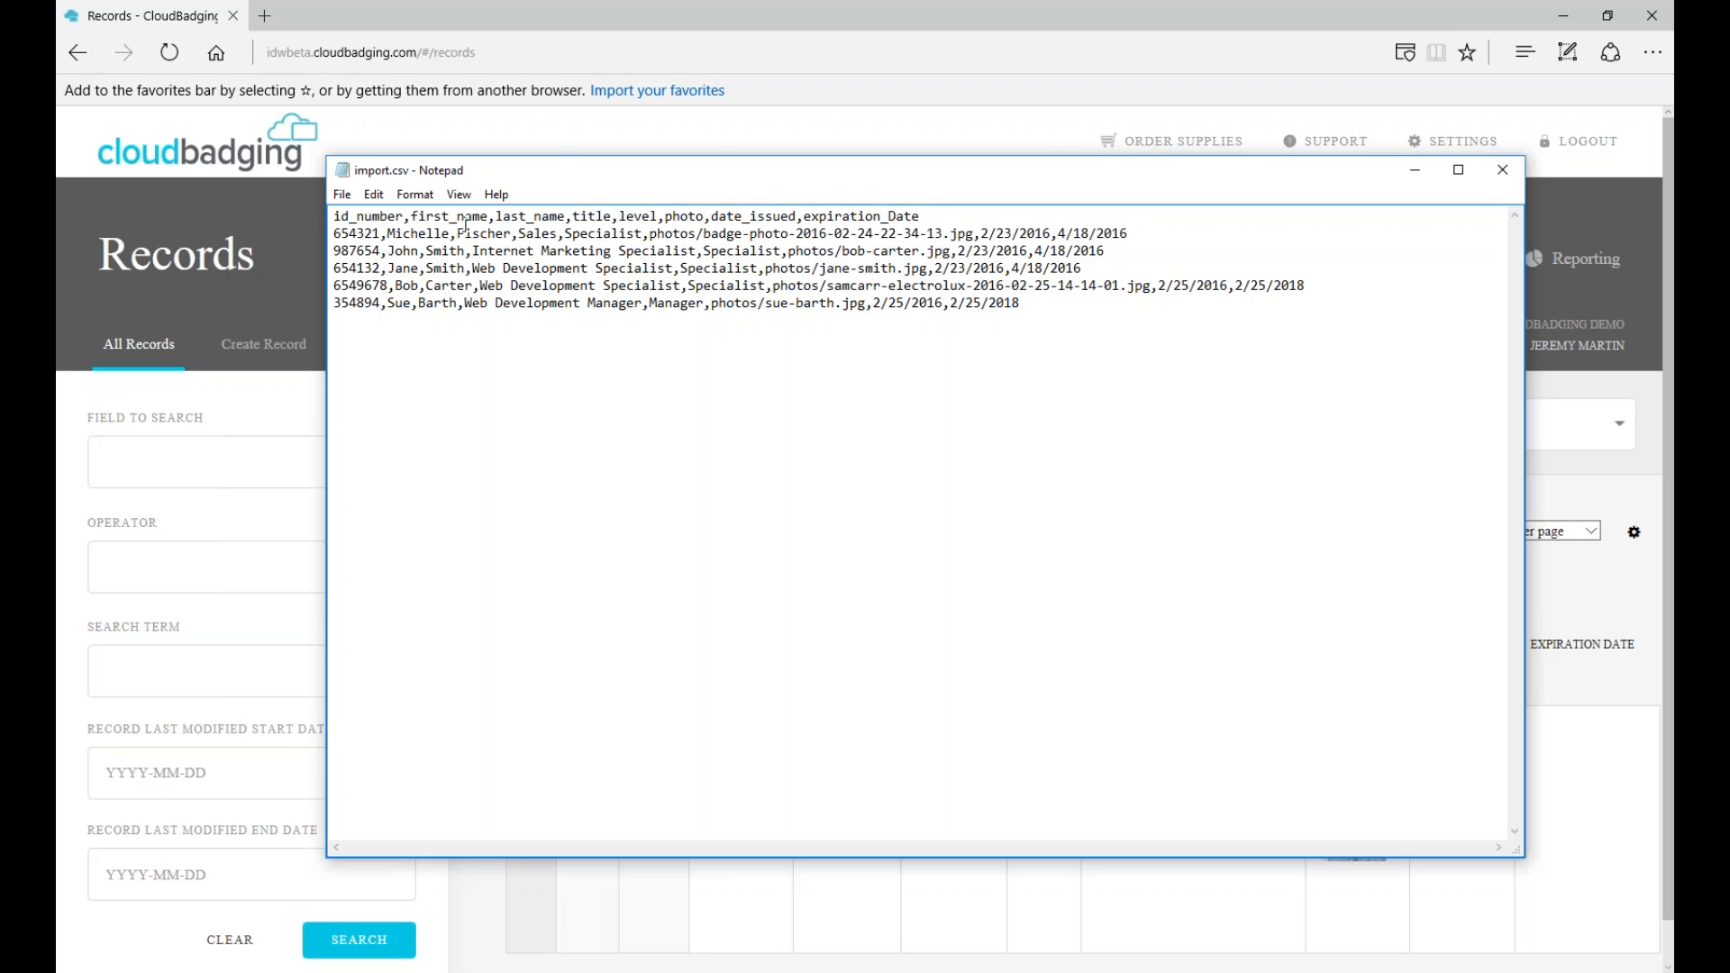
left_click_drag(917, 171, 900, 157)
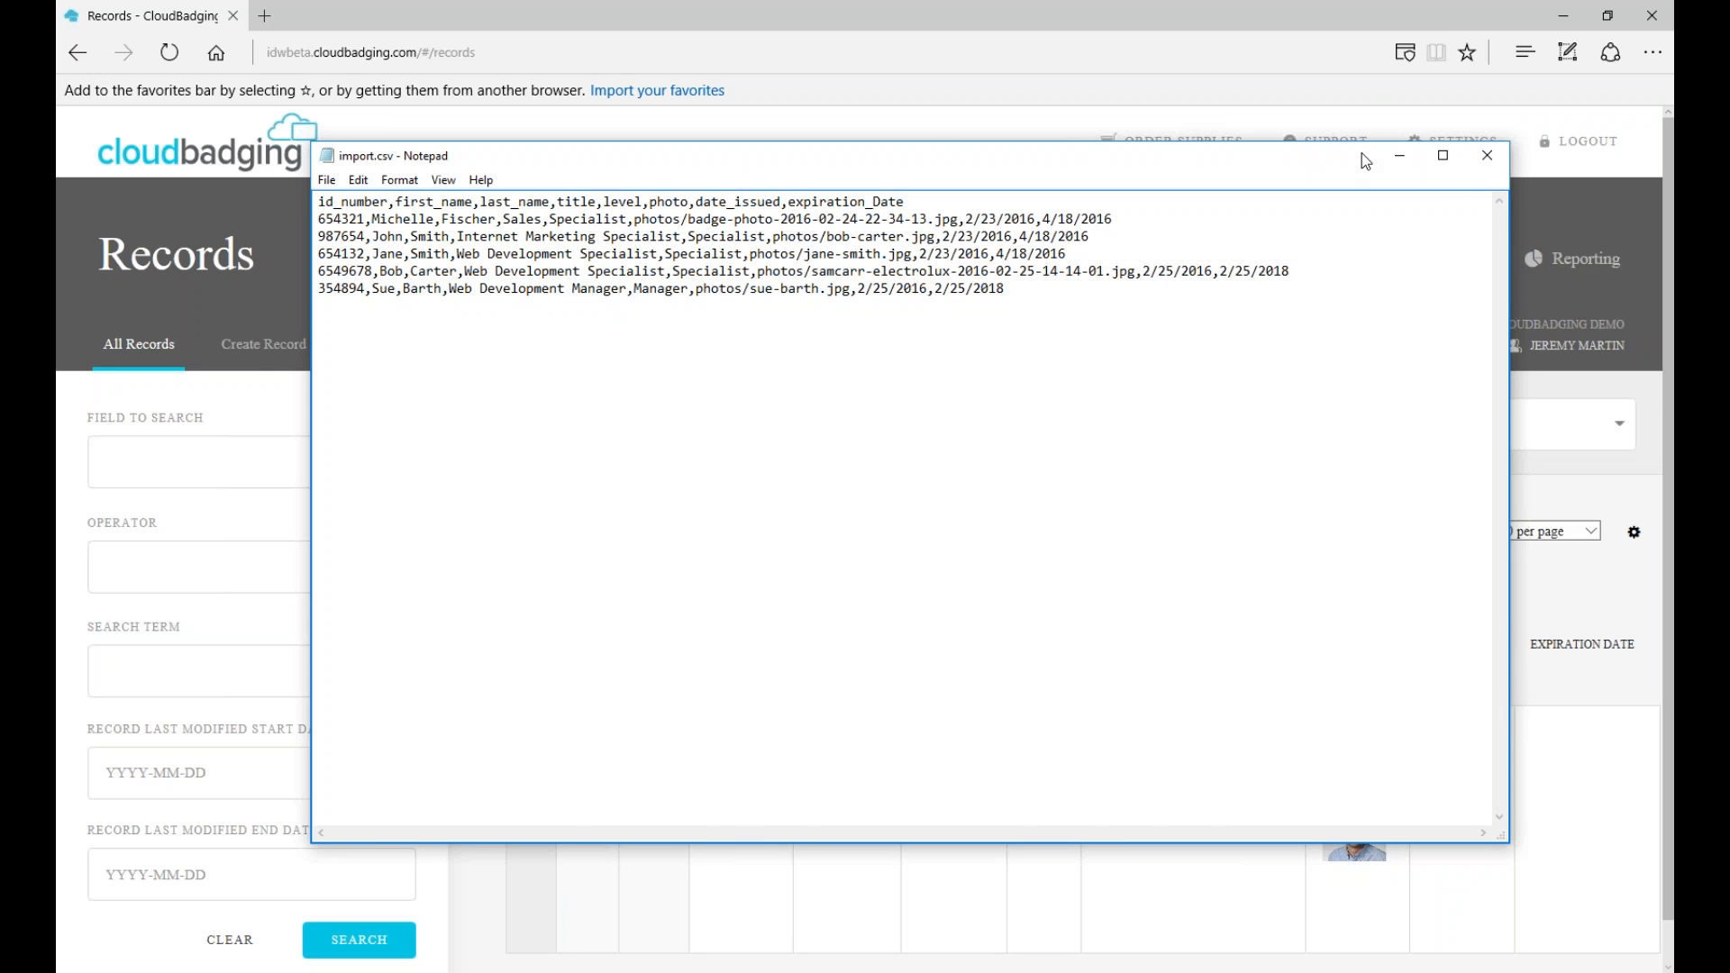
- Put Notepad away and go to the Import/Export & Delete Records tab
left_click(1402, 159)
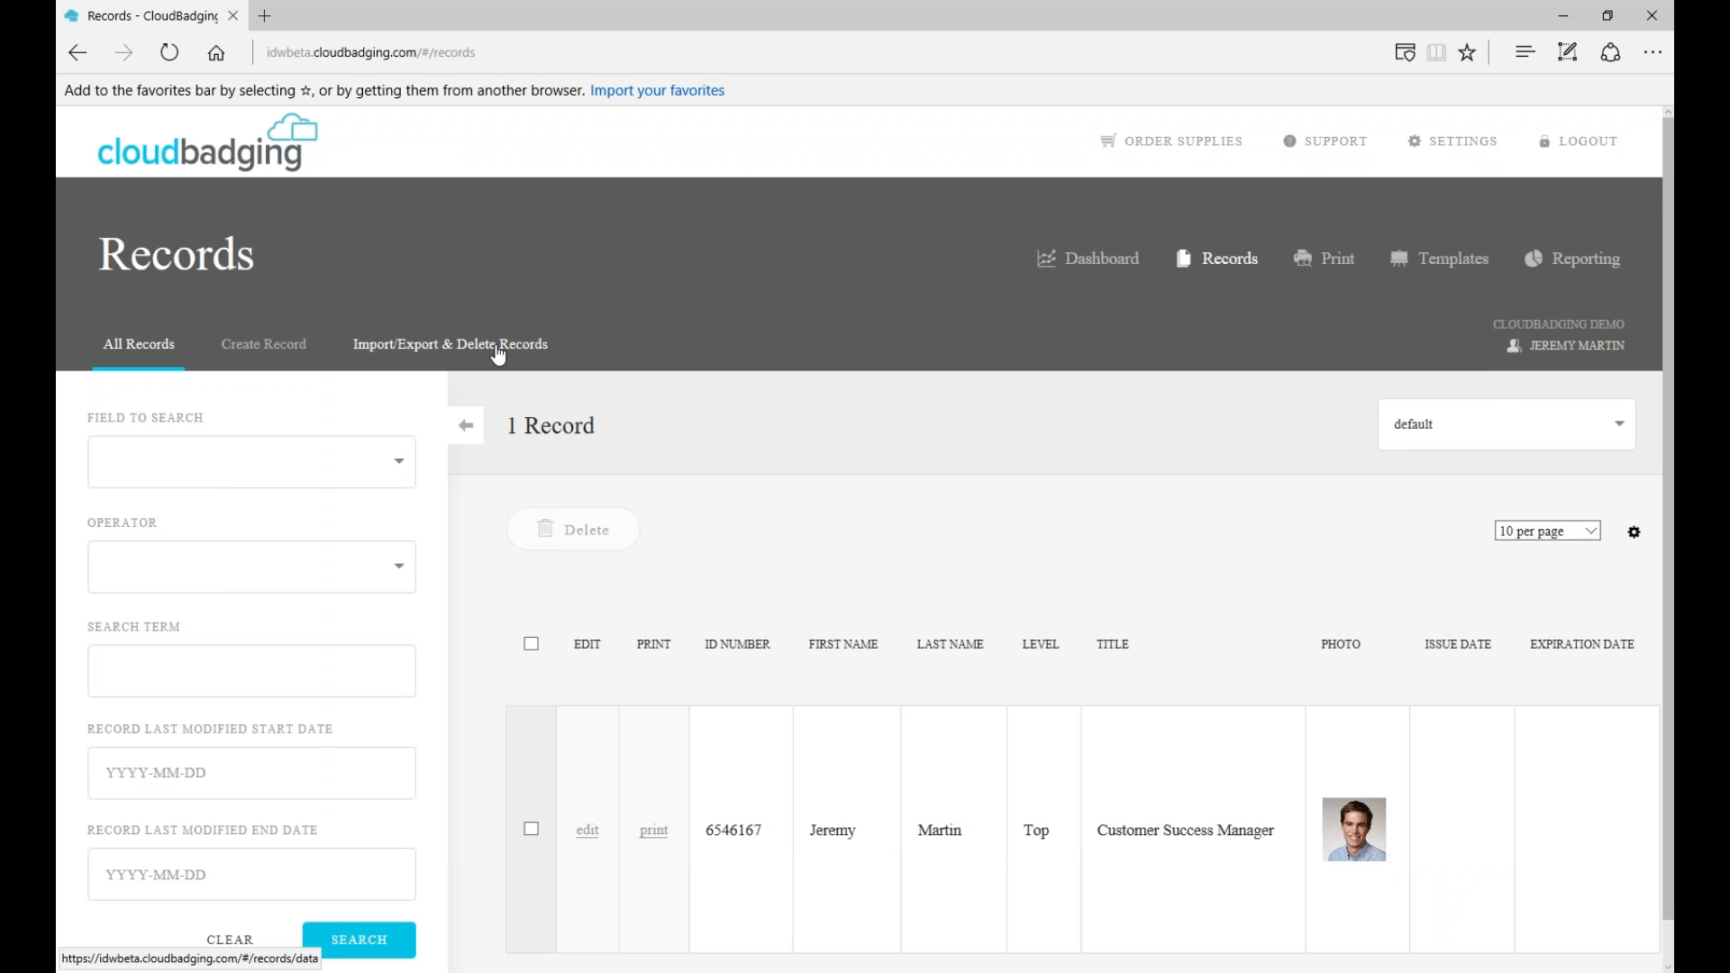
scroll(1061, 444, "down", 1)
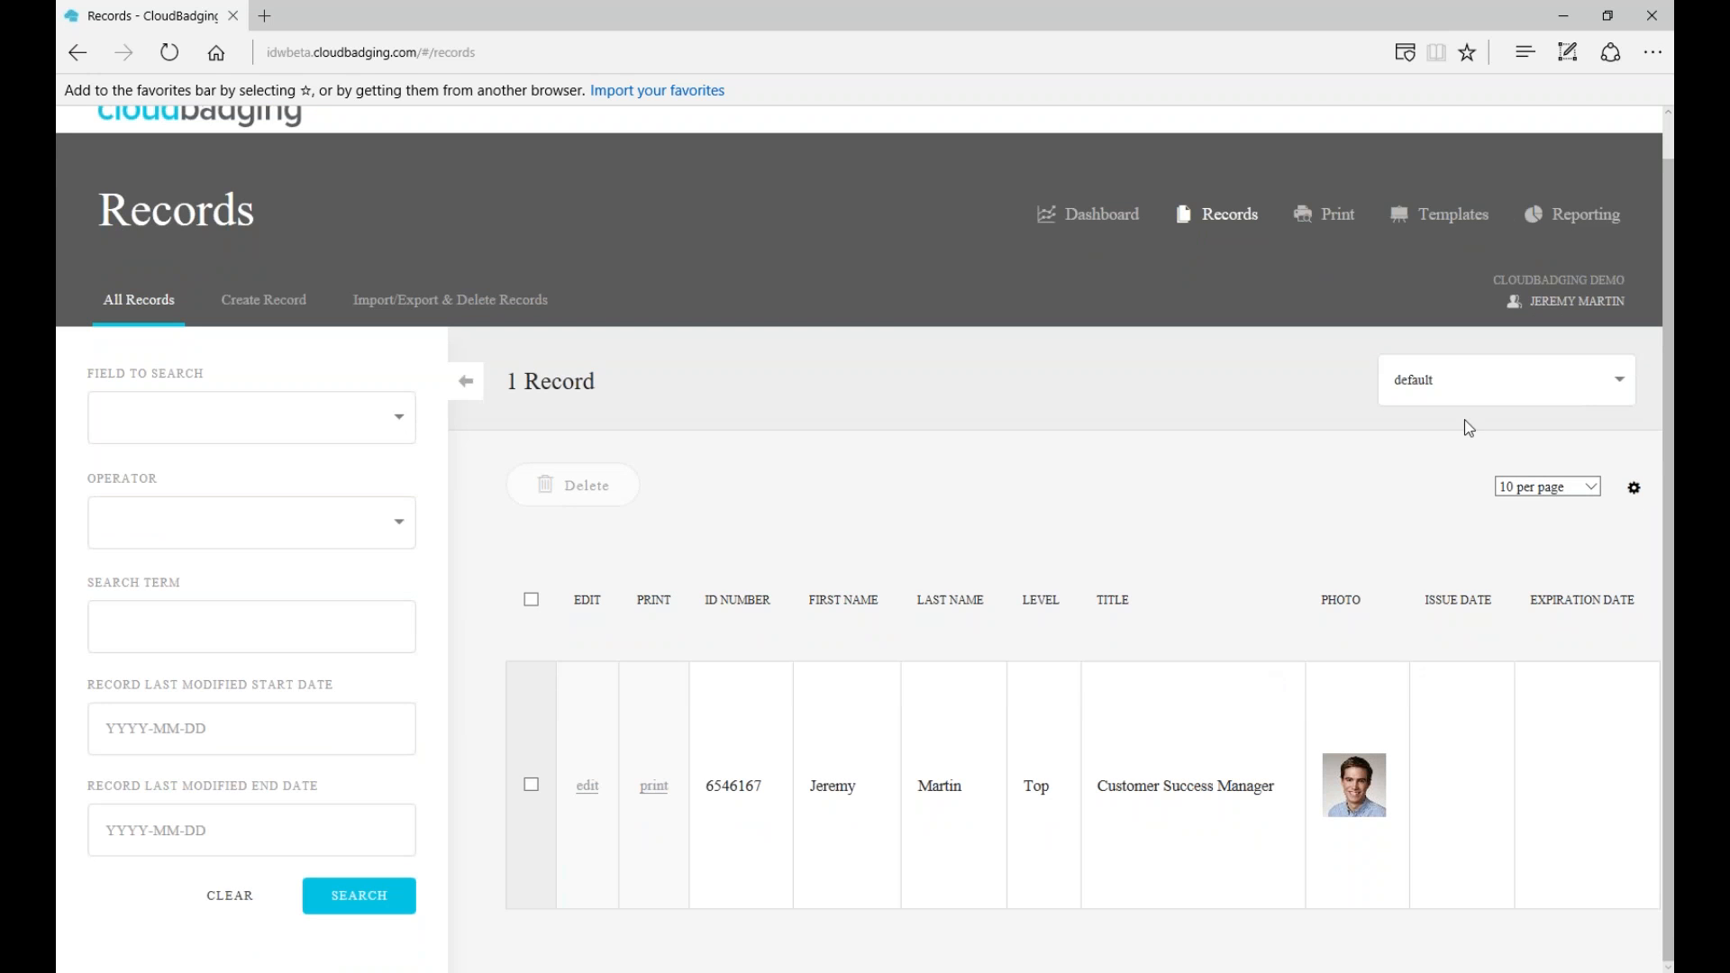
left_click(496, 308)
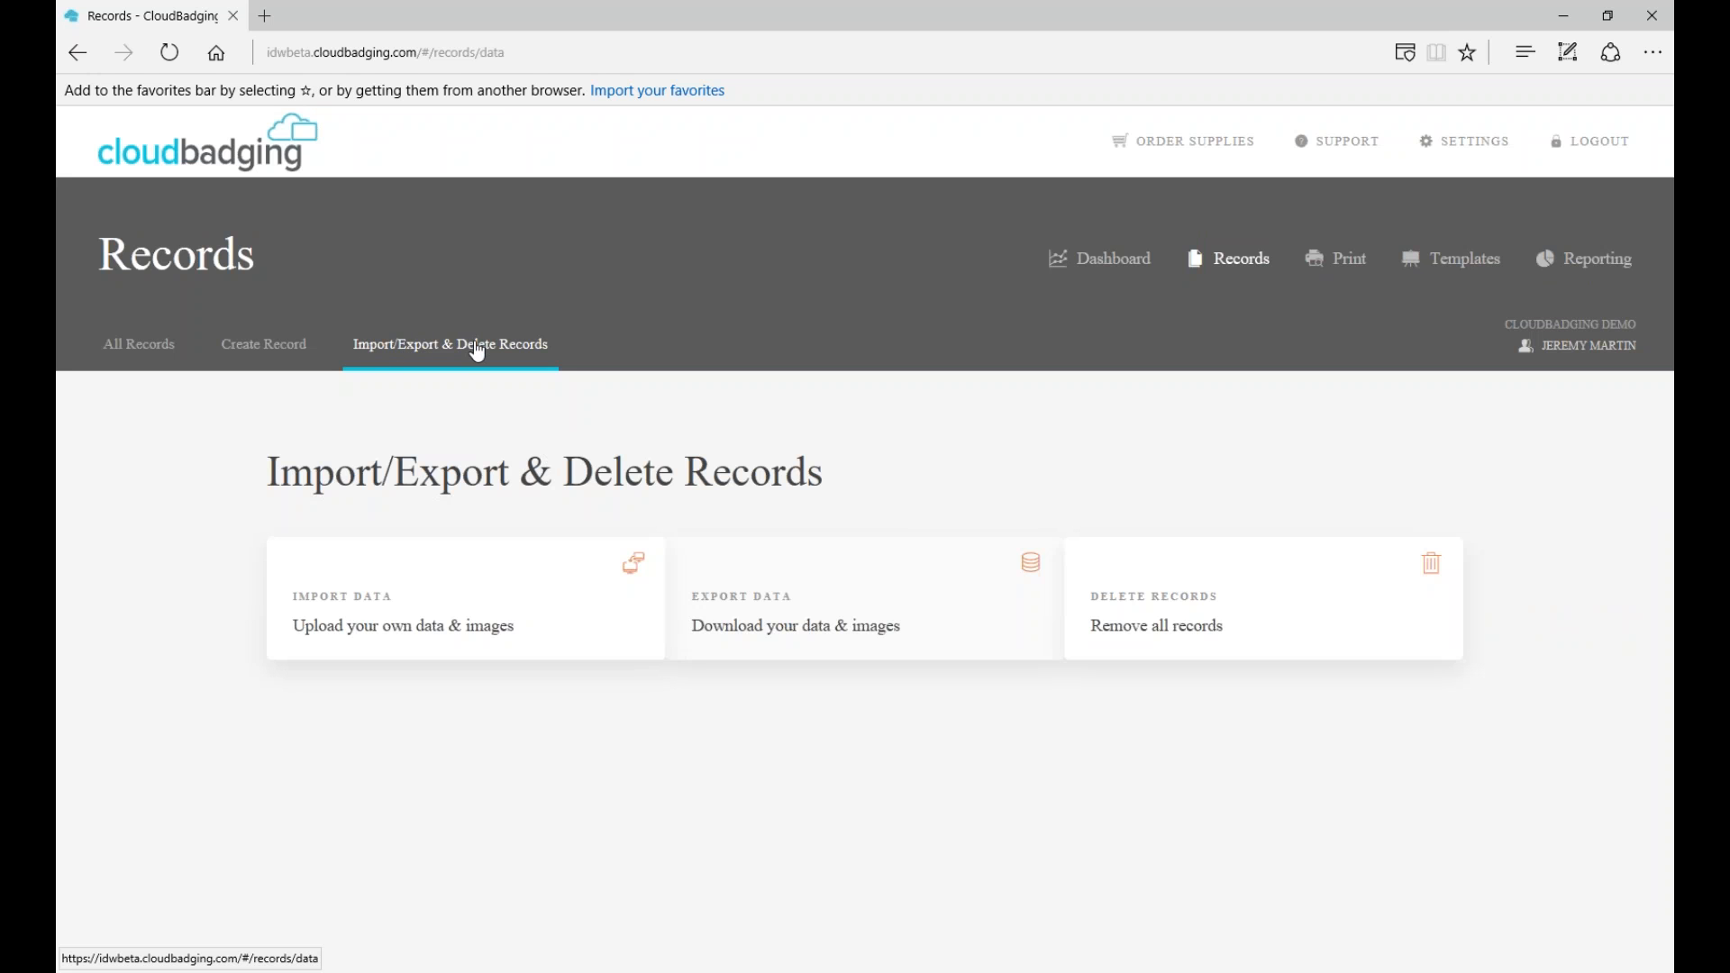
- Open the Import Data page and browse for the records CSV in Step 2
left_click(363, 629)
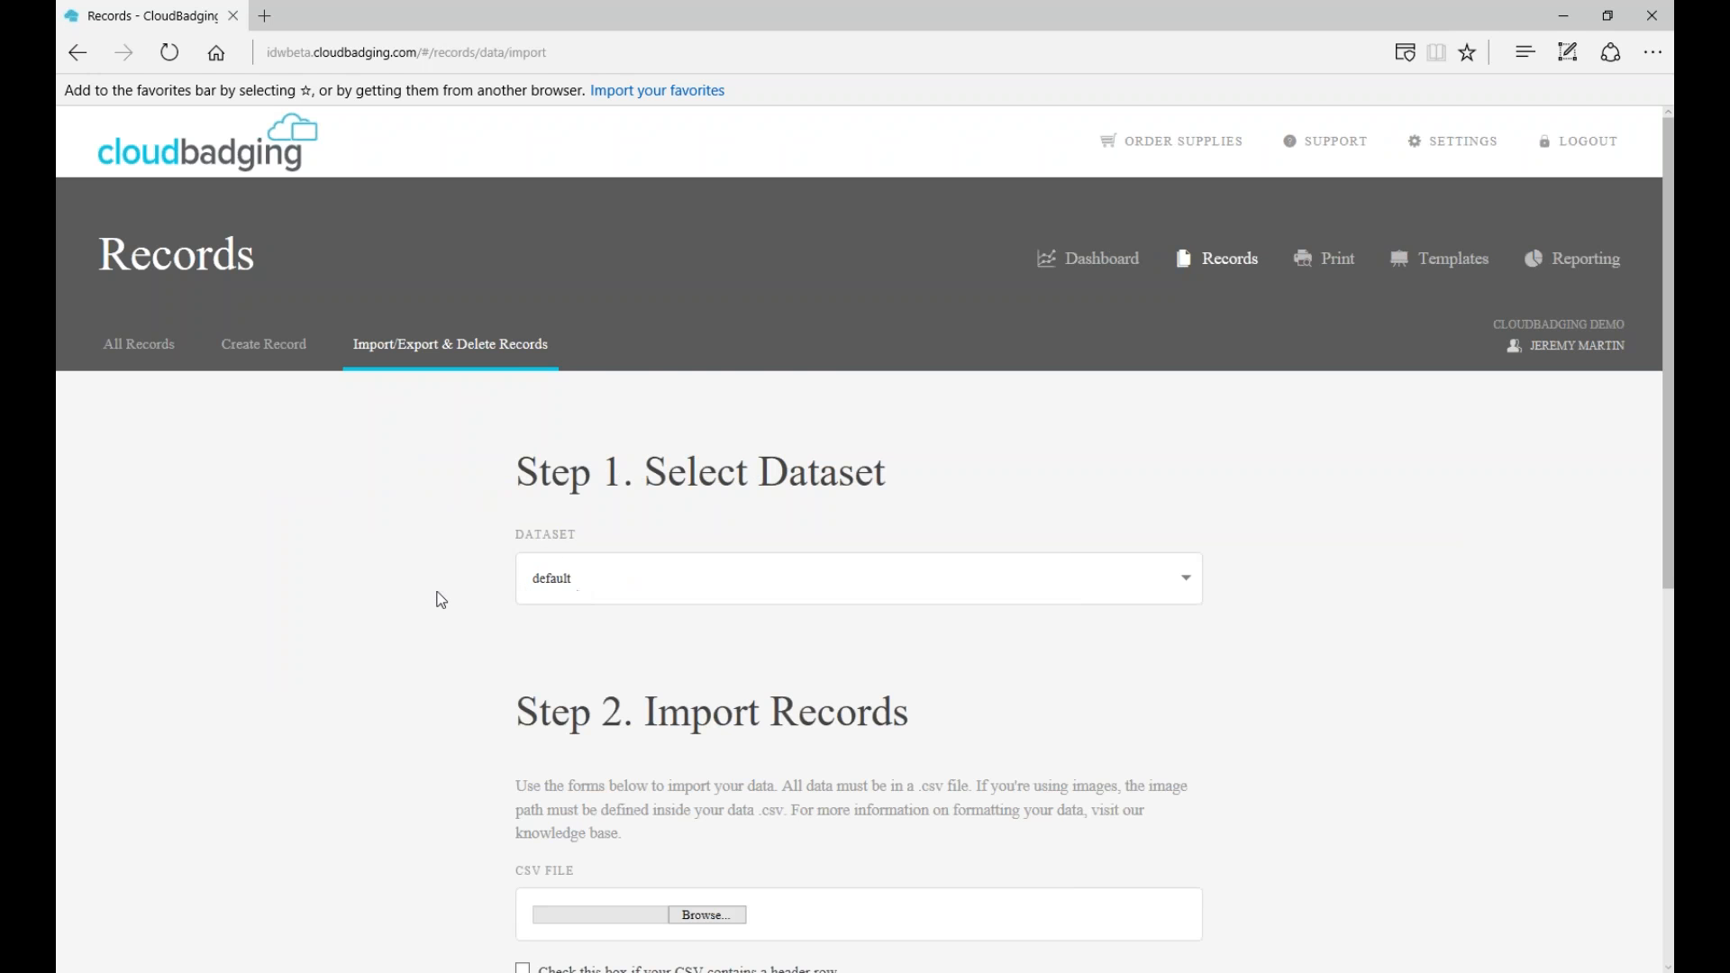
scroll(427, 591, "down", 2)
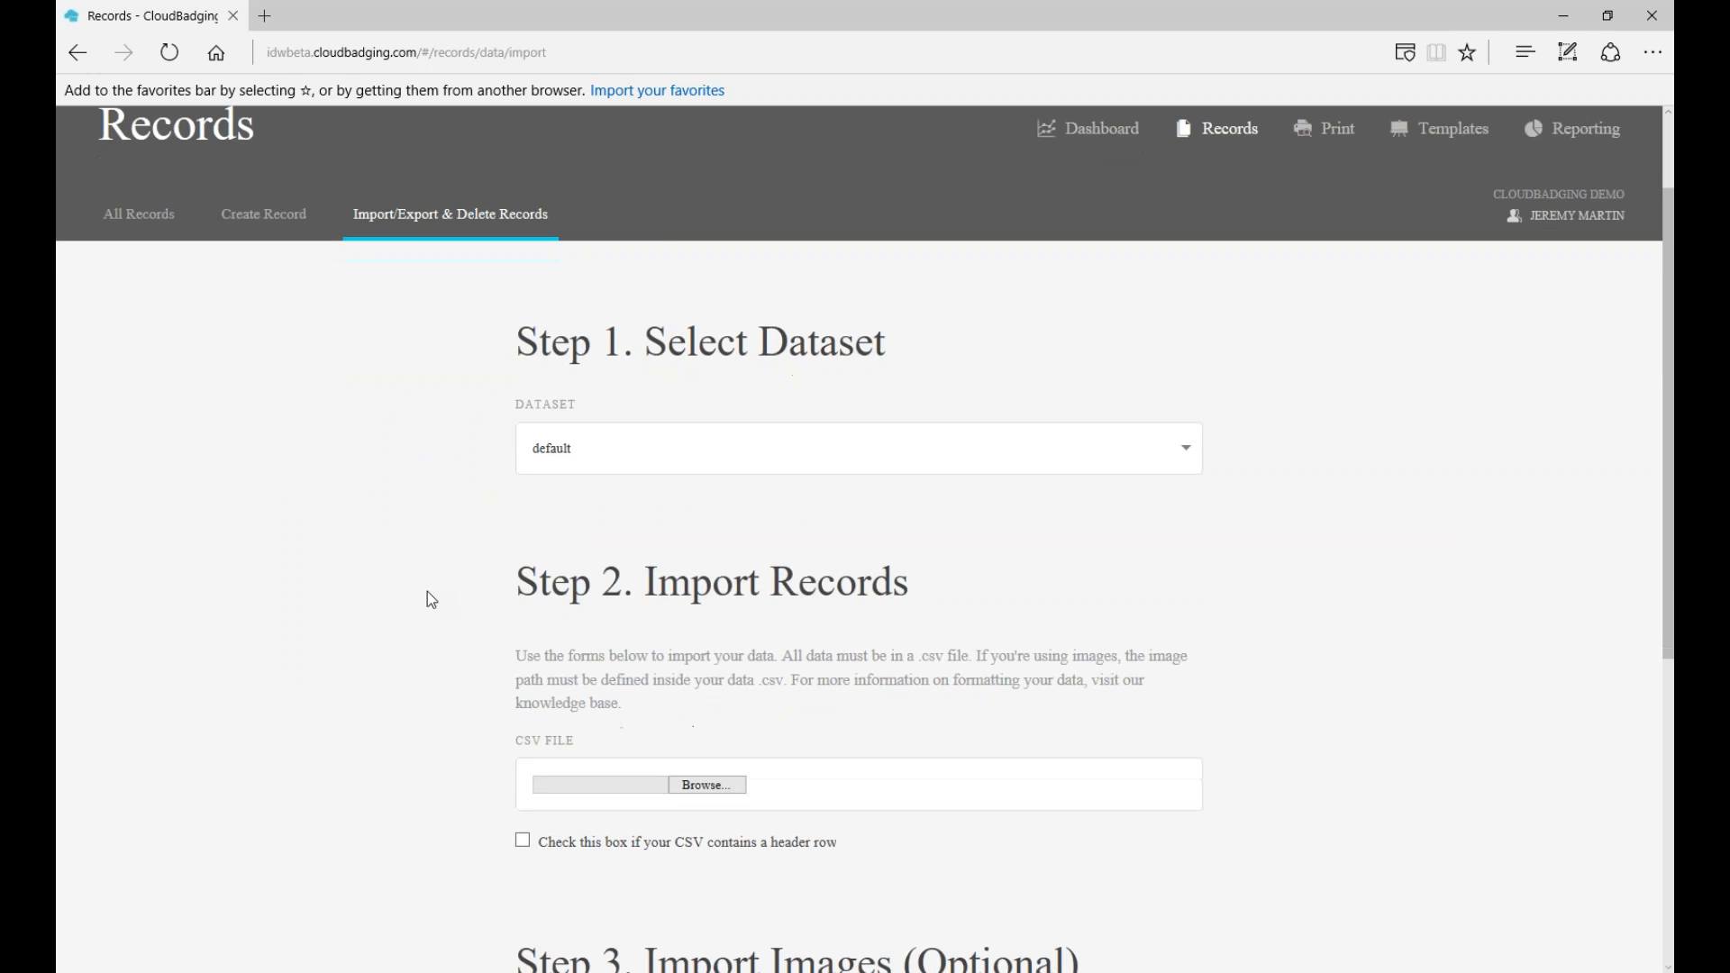
scroll(427, 591, "down", 2)
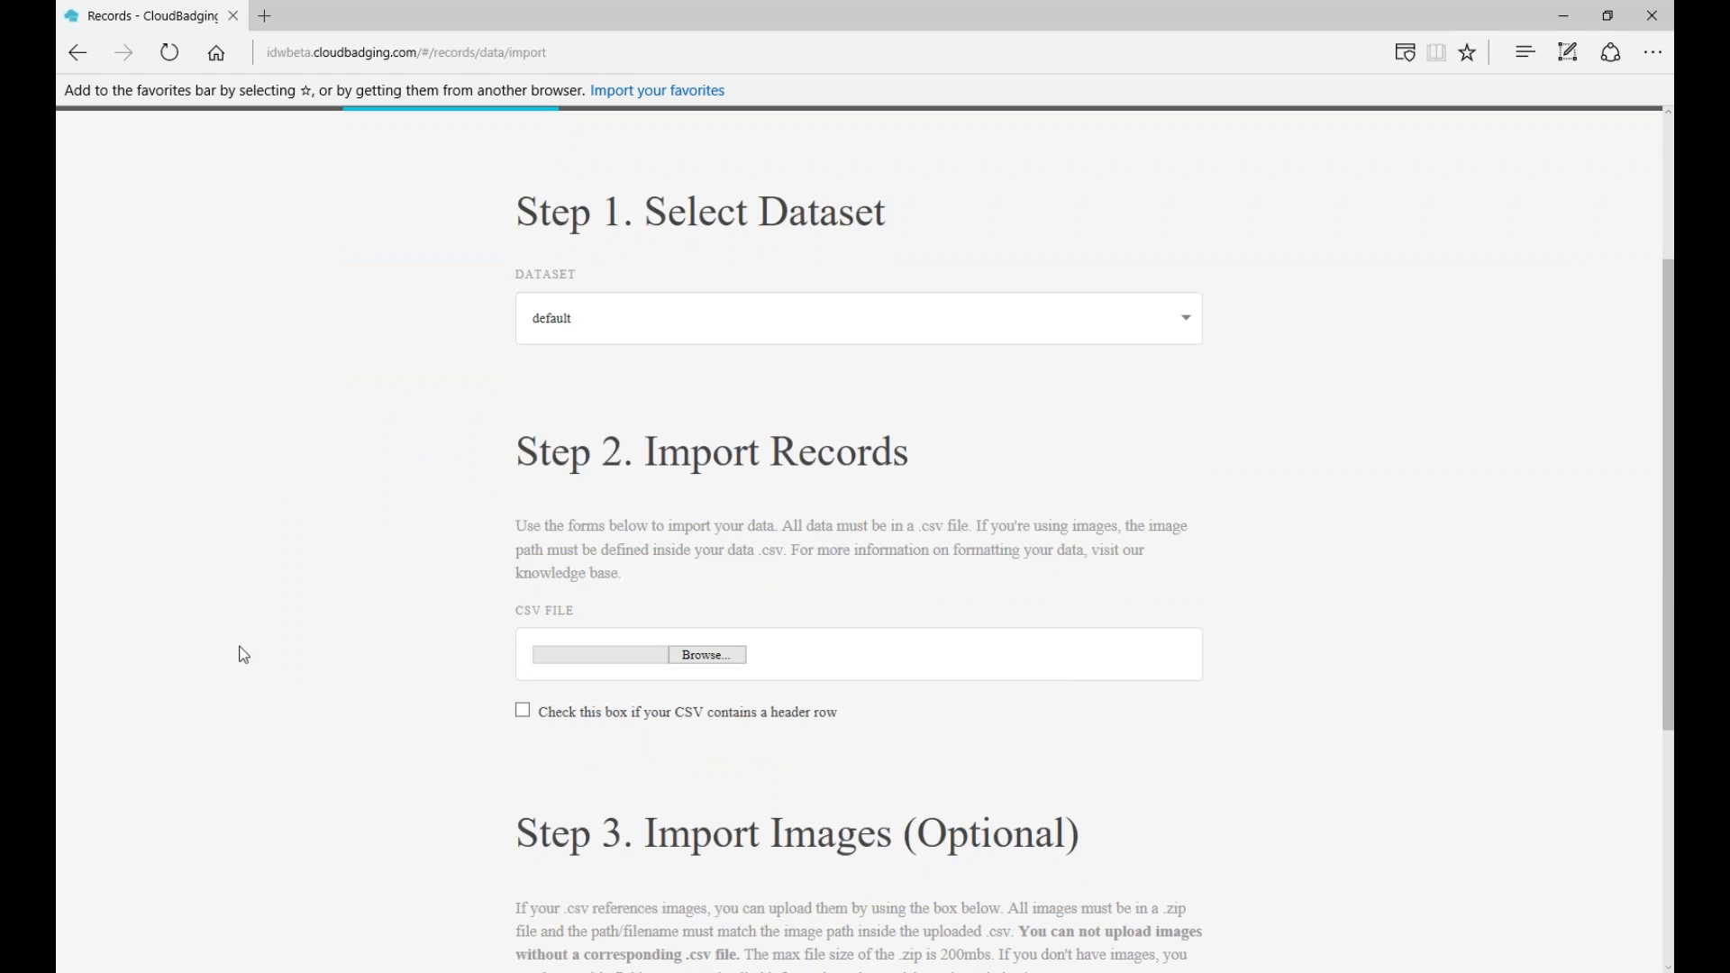
scroll(244, 655, "down", 4)
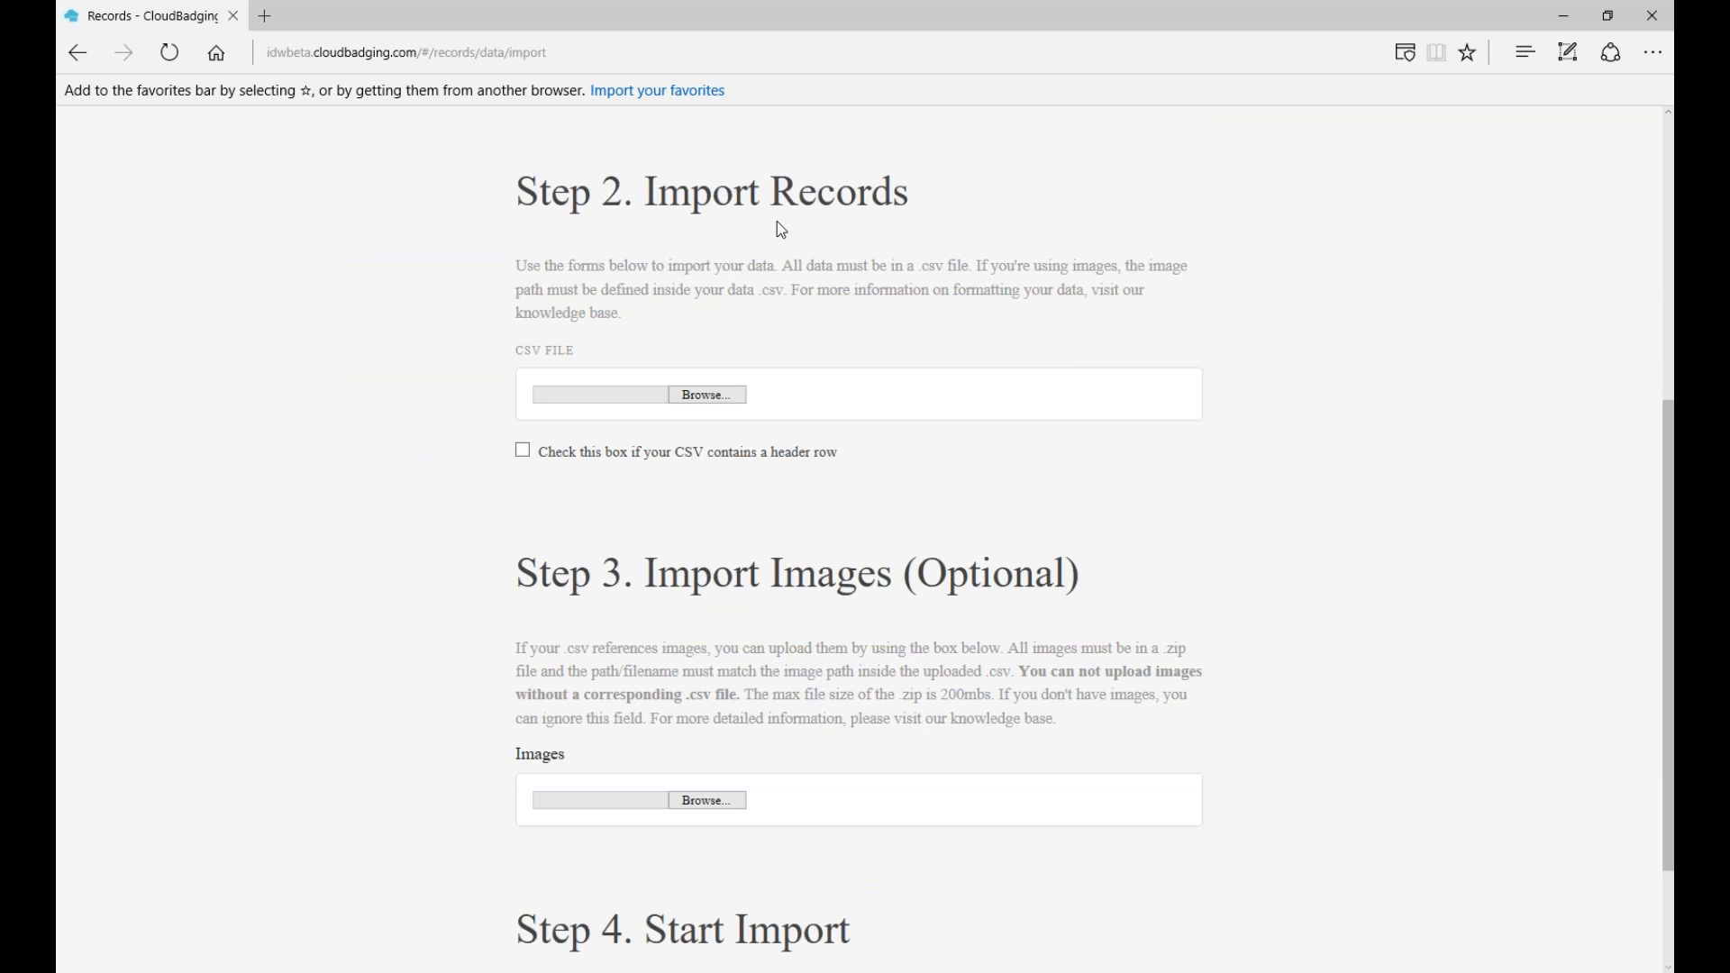
left_click(706, 402)
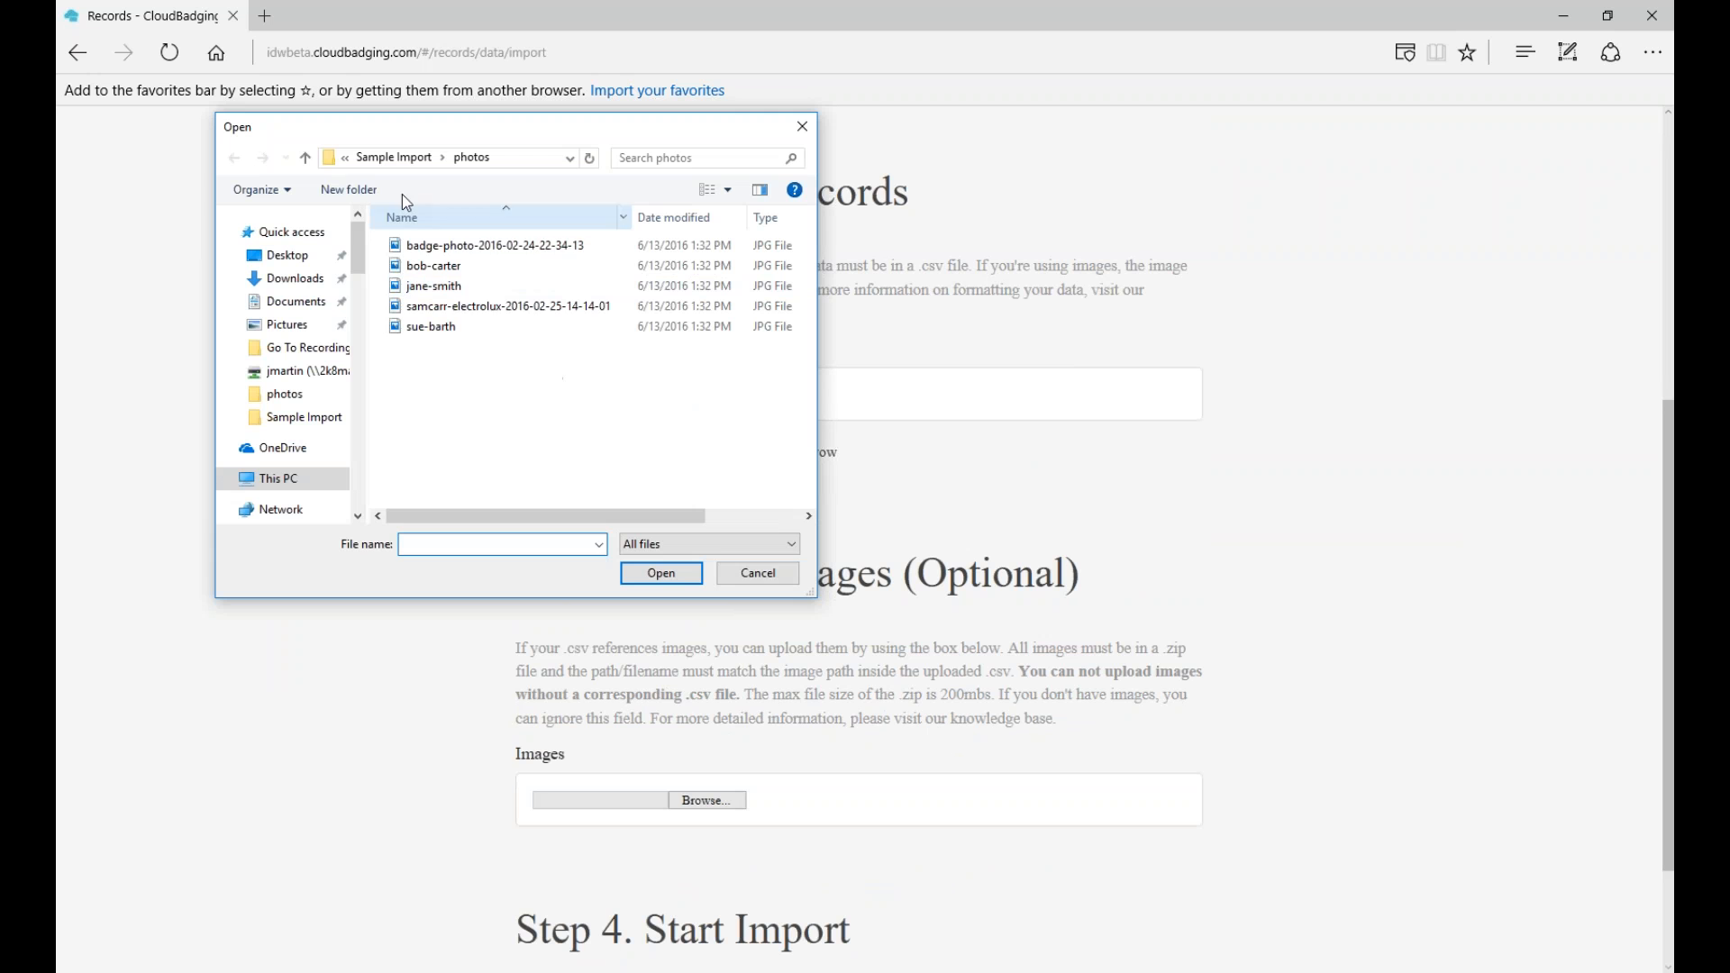
- Choose import.csv from the Sample Import folder as the records file
left_click(305, 158)
double_click(413, 267)
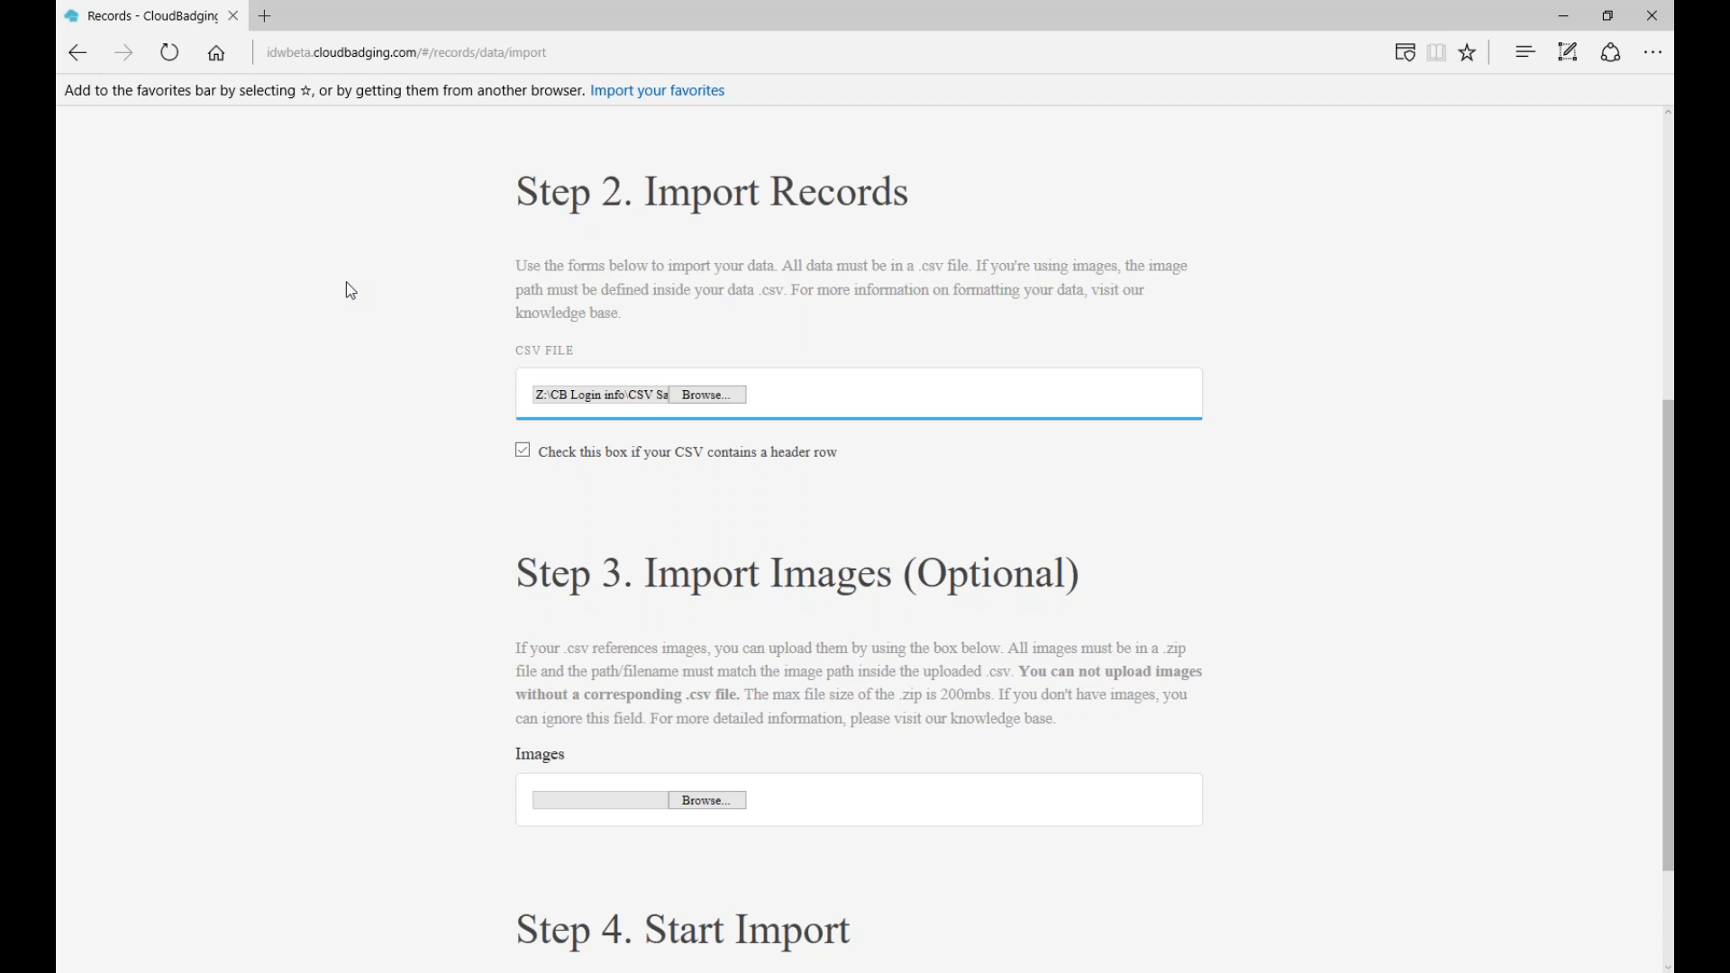
- Browse for the zipped photos archive in the Step 3 Images section
scroll(351, 288, "down", 2)
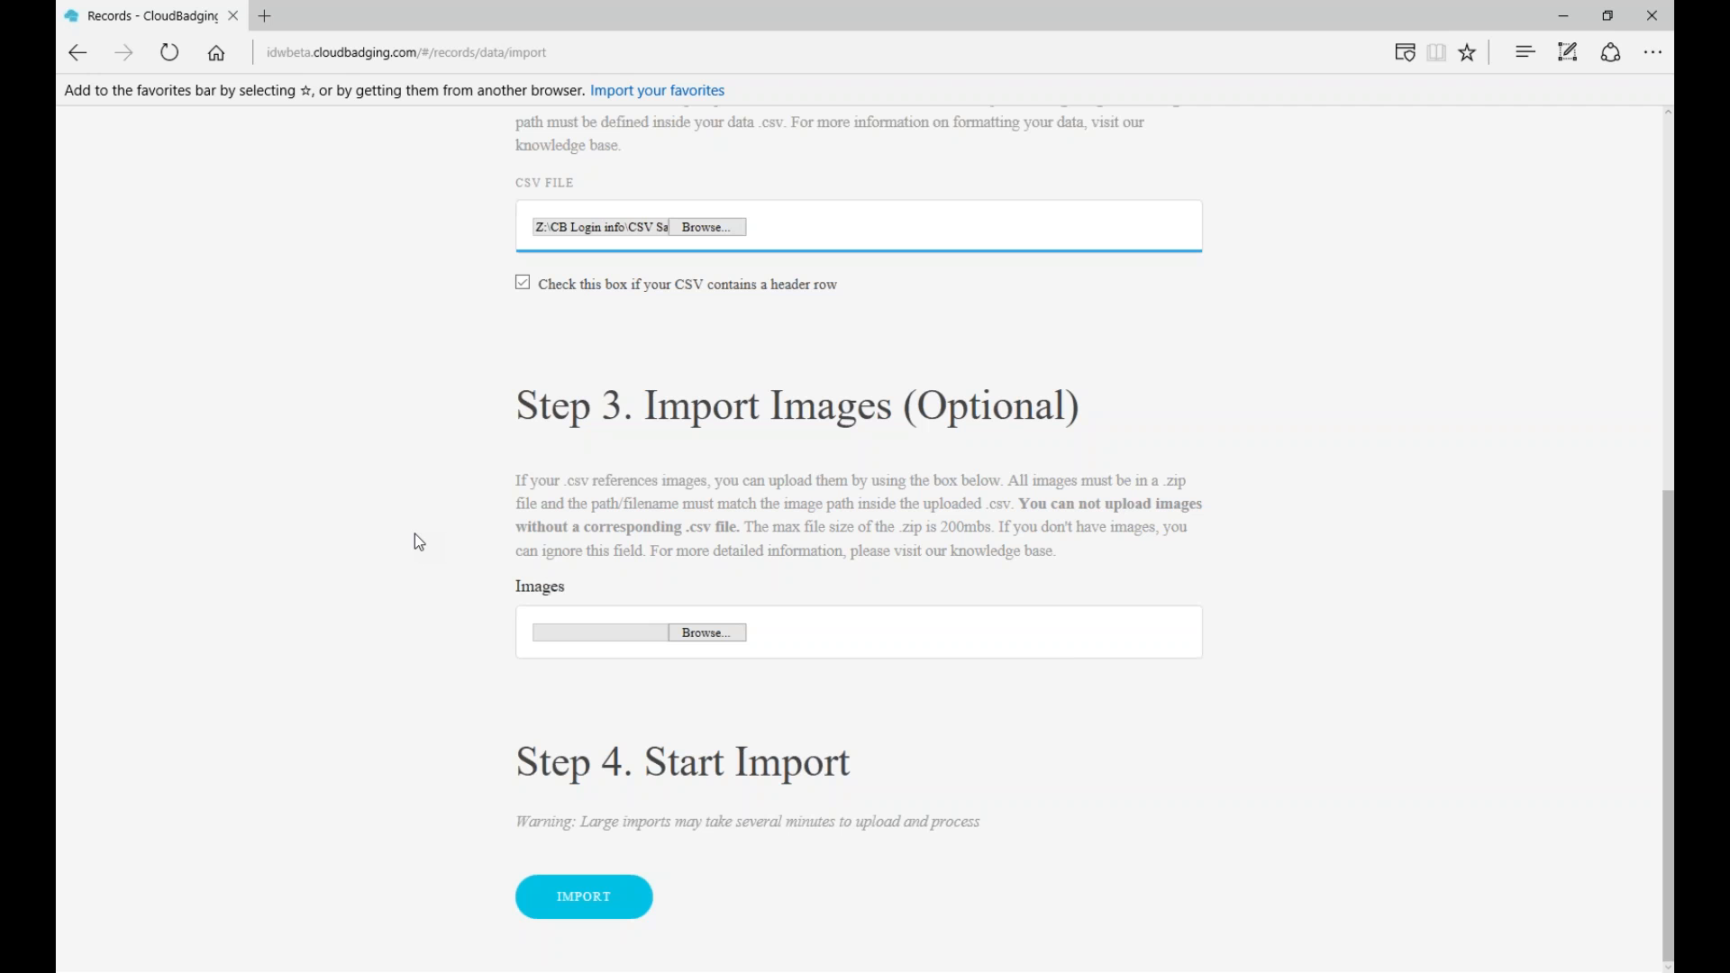
left_click(731, 635)
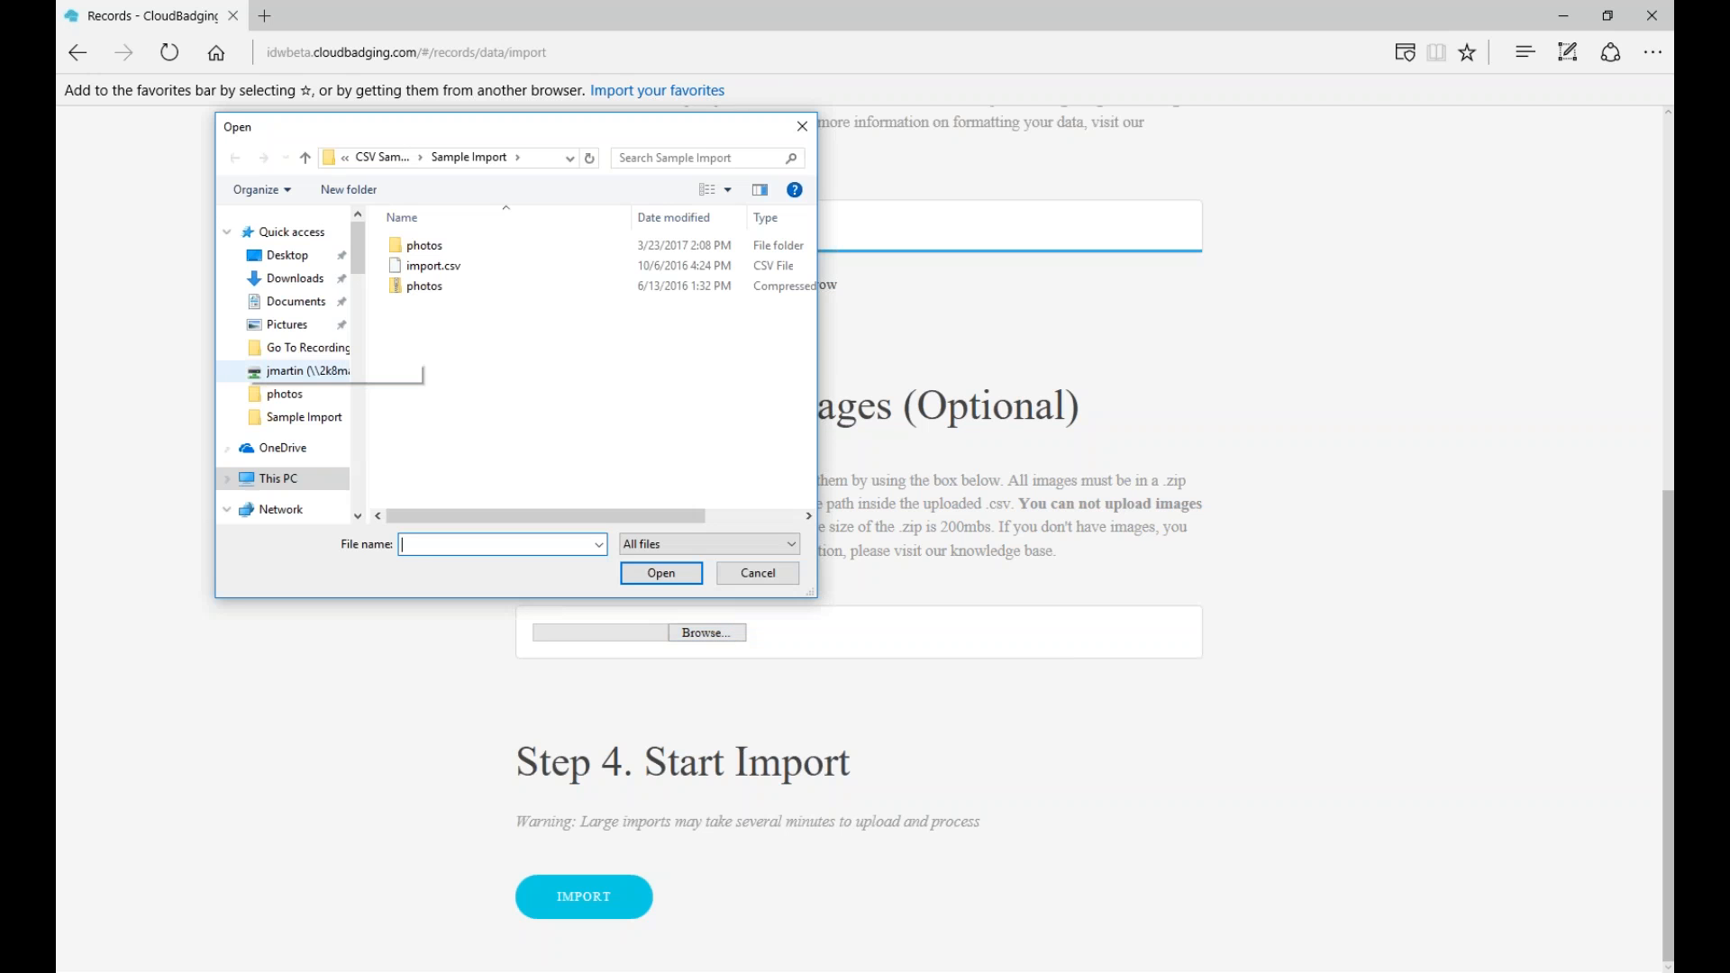
- Attach the photos.zip compressed folder as the images to import
double_click(402, 292)
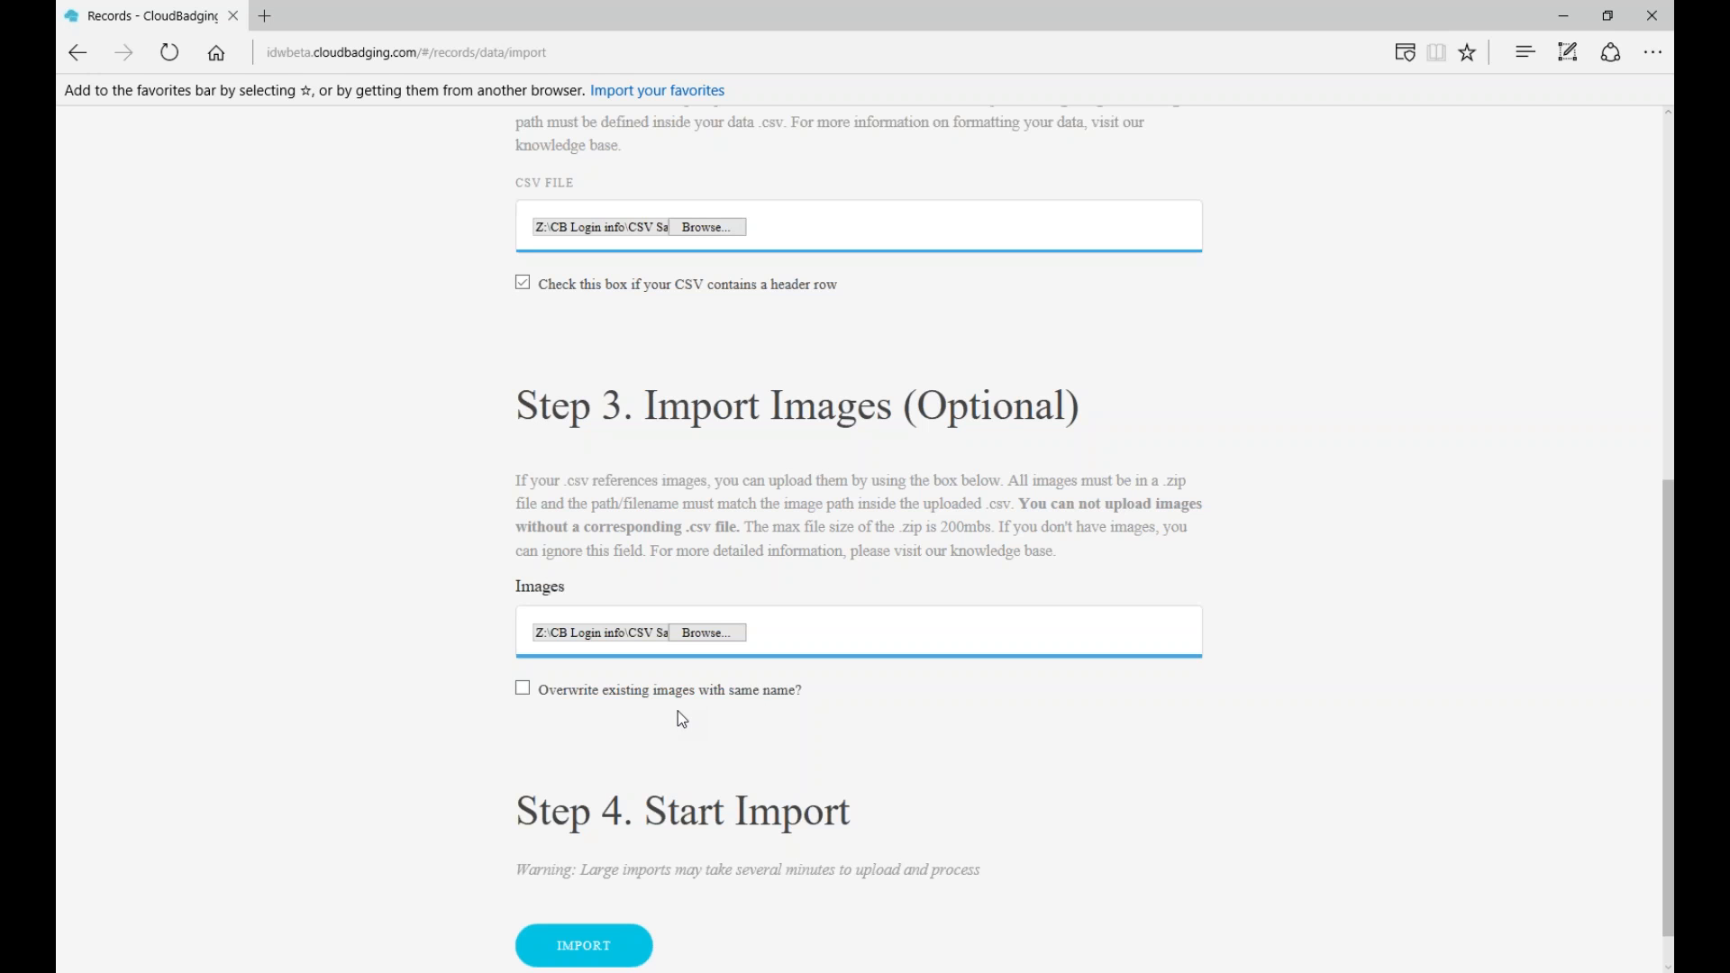
- Untick 'Overwrite existing images with same name?' and submit the import
left_click(523, 692)
scroll(373, 747, "down", 1)
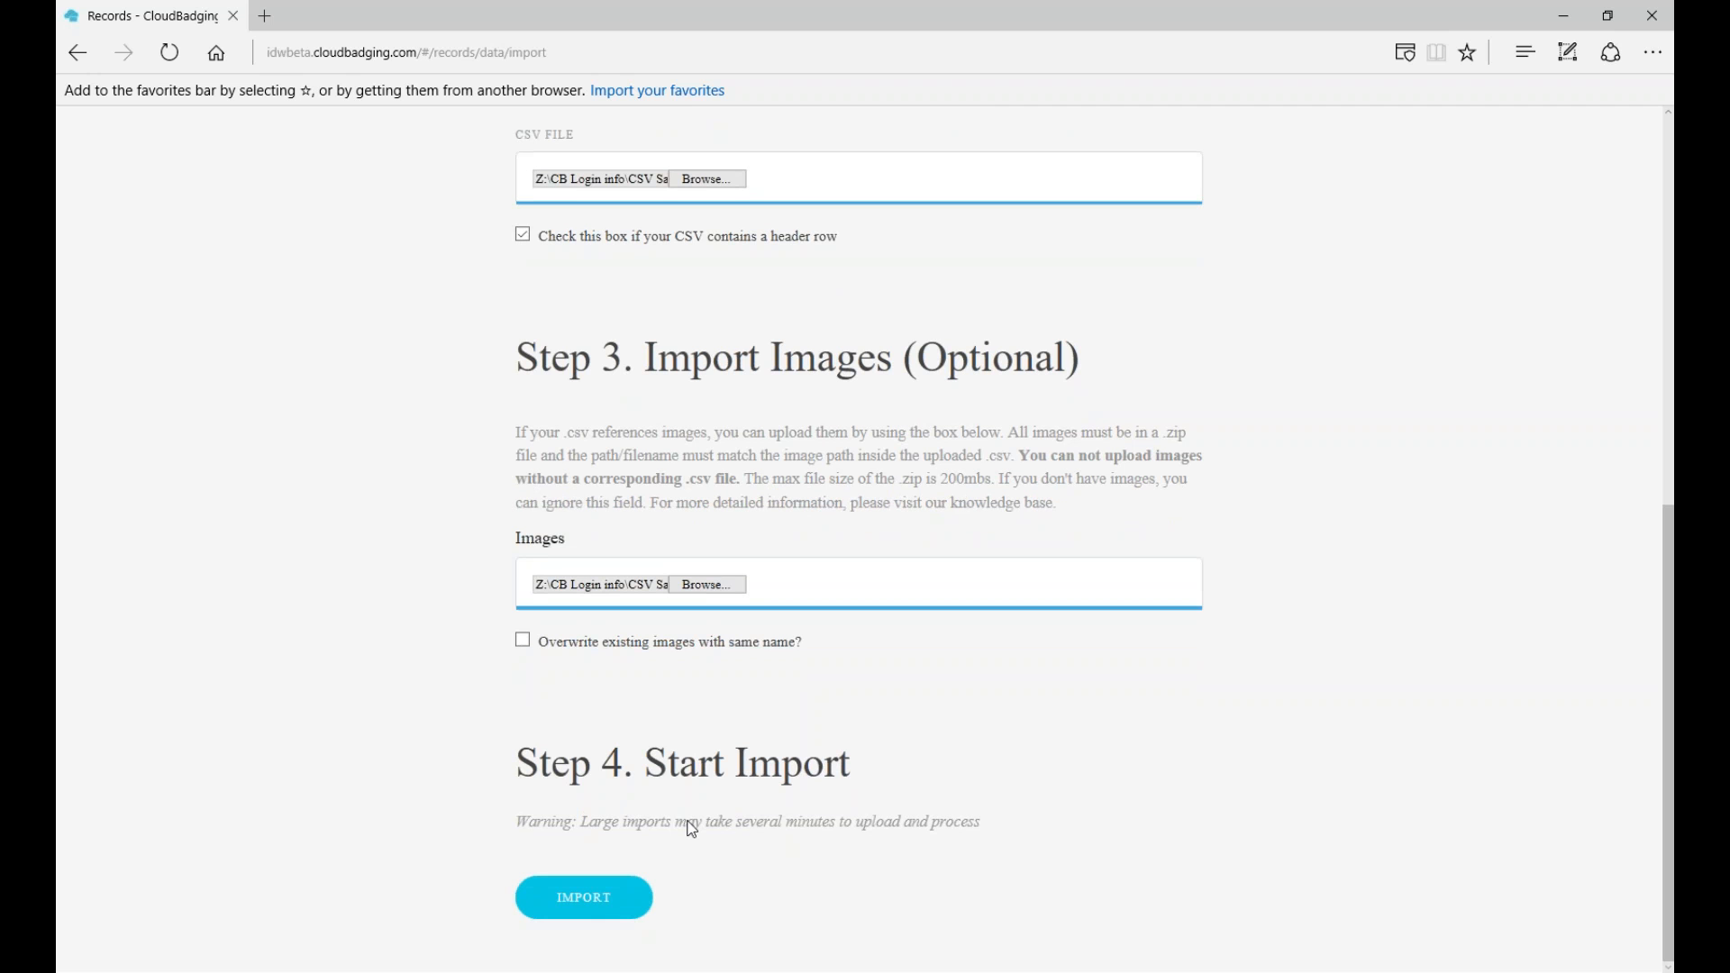
left_click(578, 905)
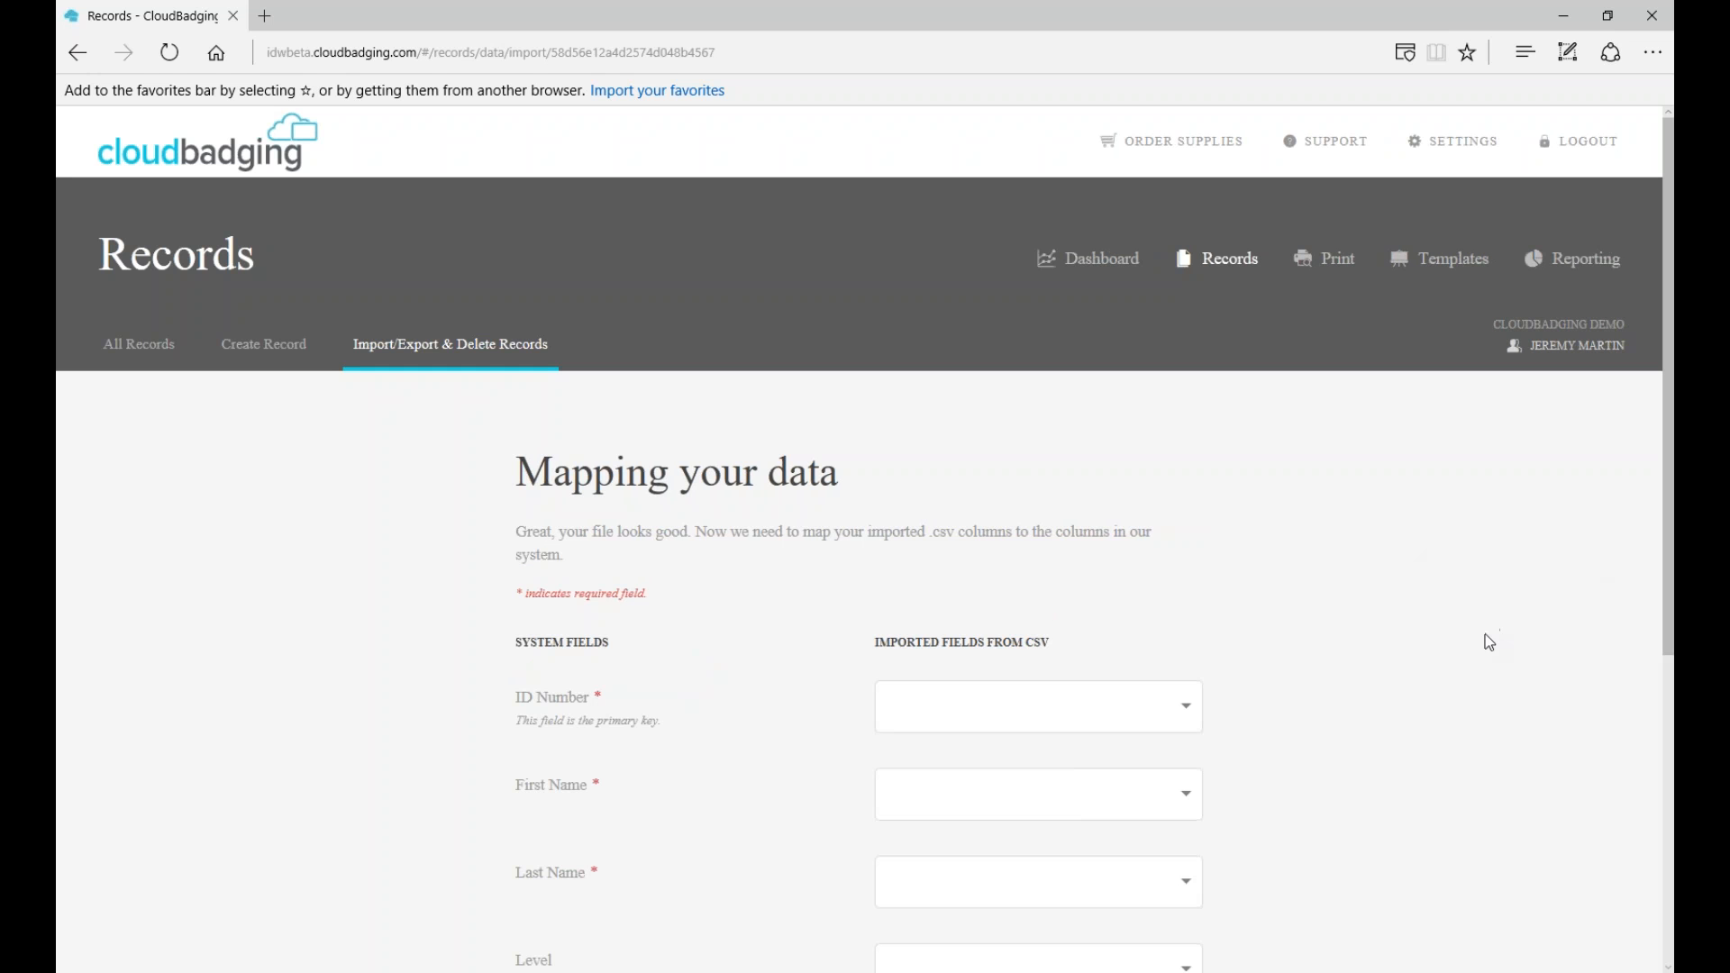
- Map ID Number, First Name and Last Name to id_number, first_name and last_name
scroll(1486, 638, "down", 3)
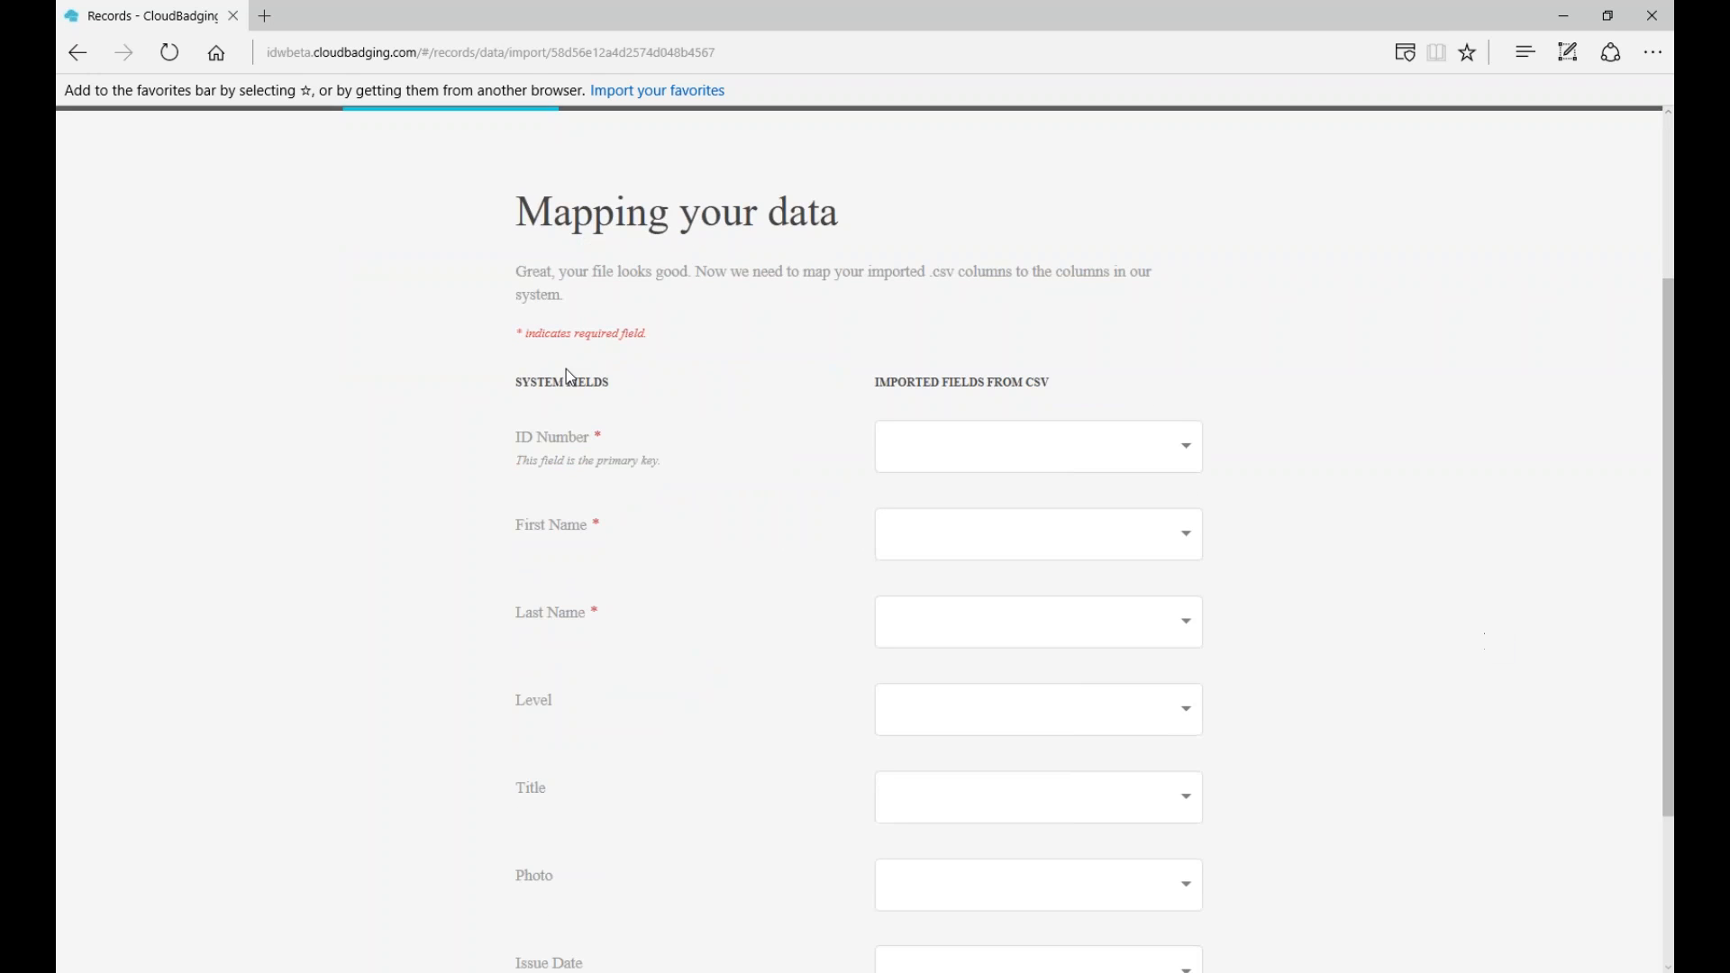
scroll(540, 498, "down", 2)
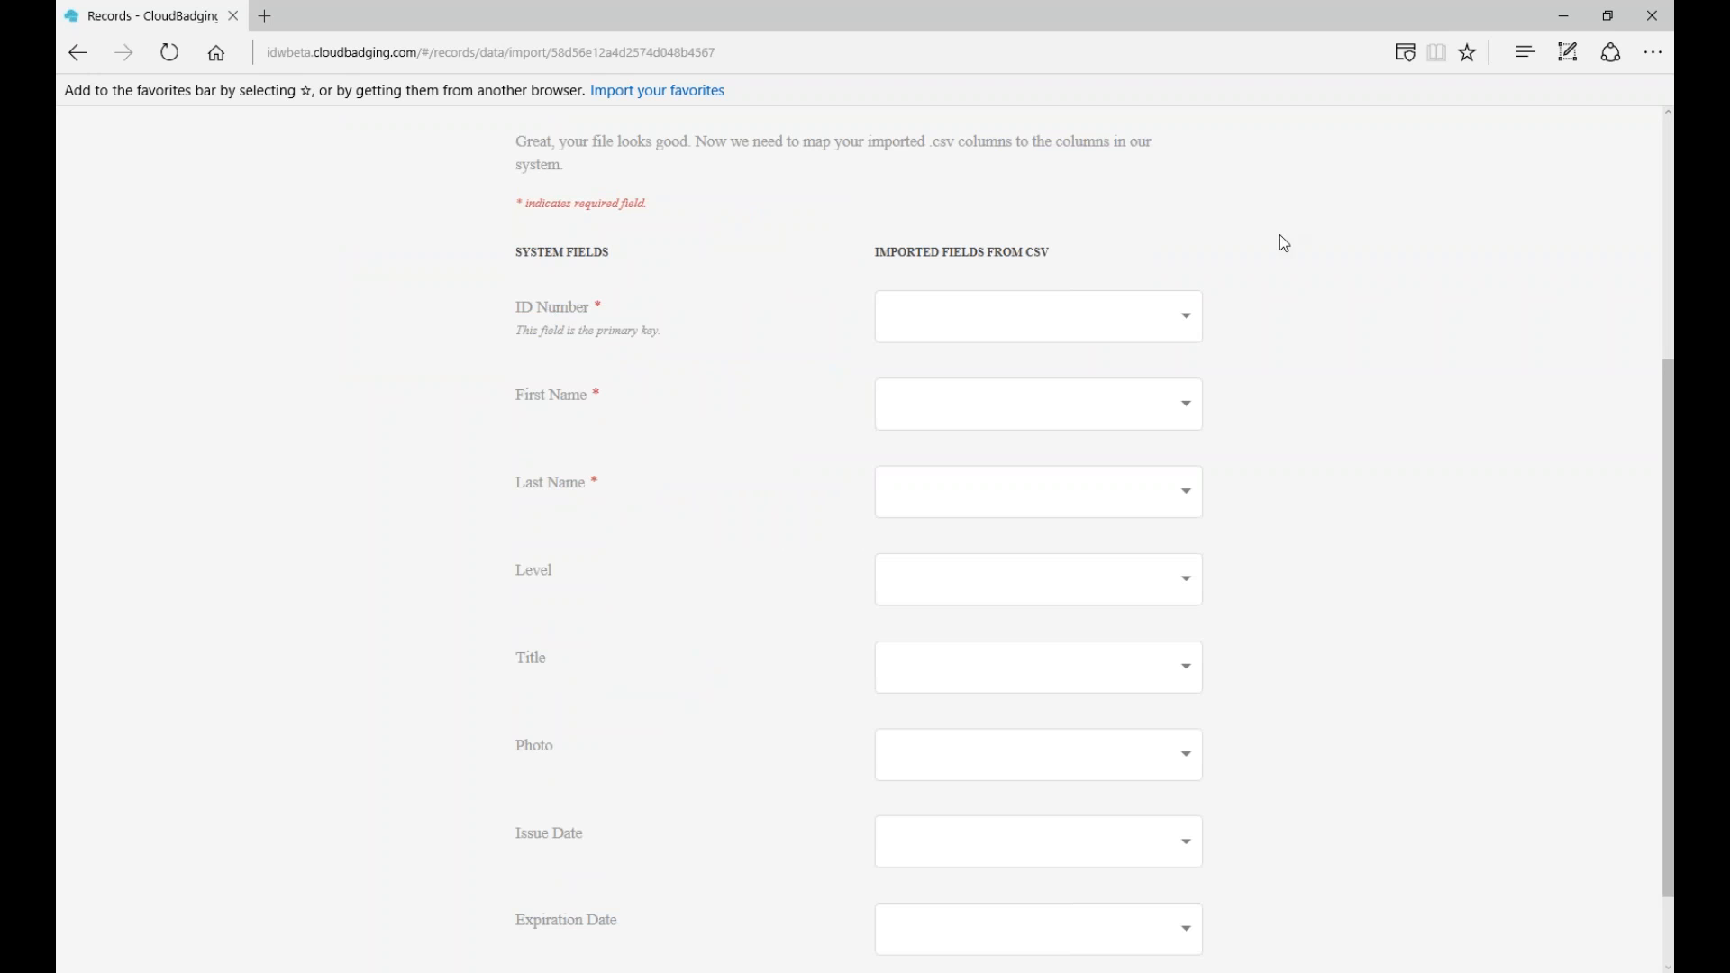
left_click(1190, 322)
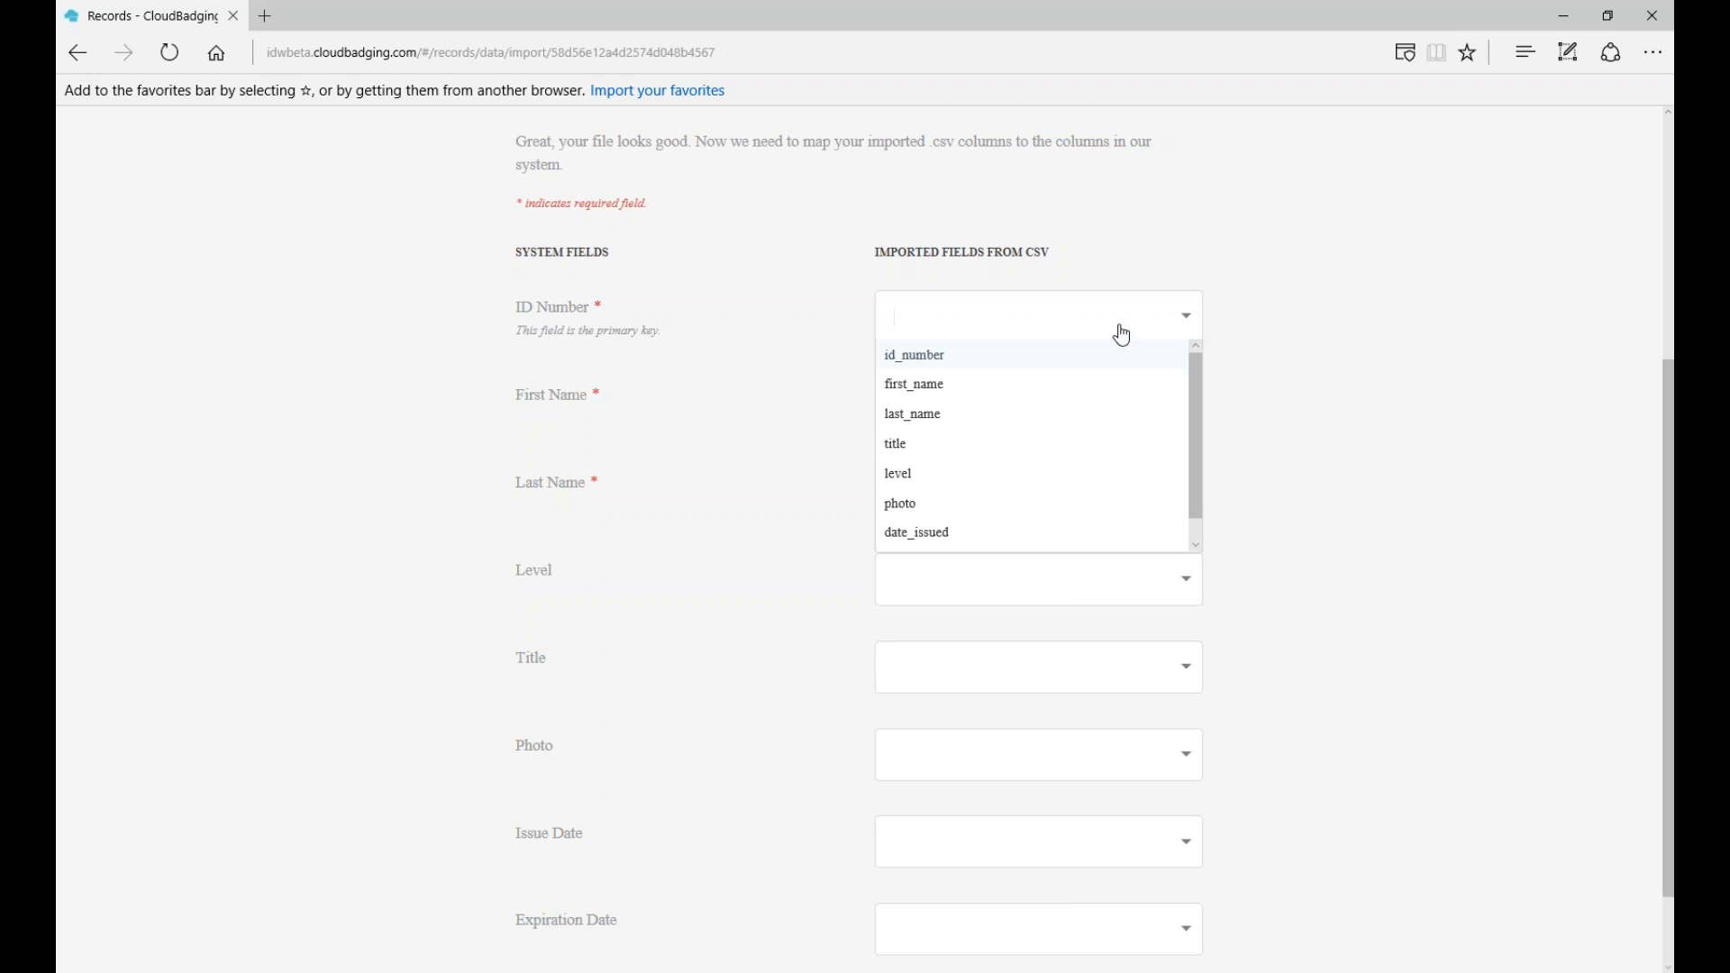
left_click(953, 356)
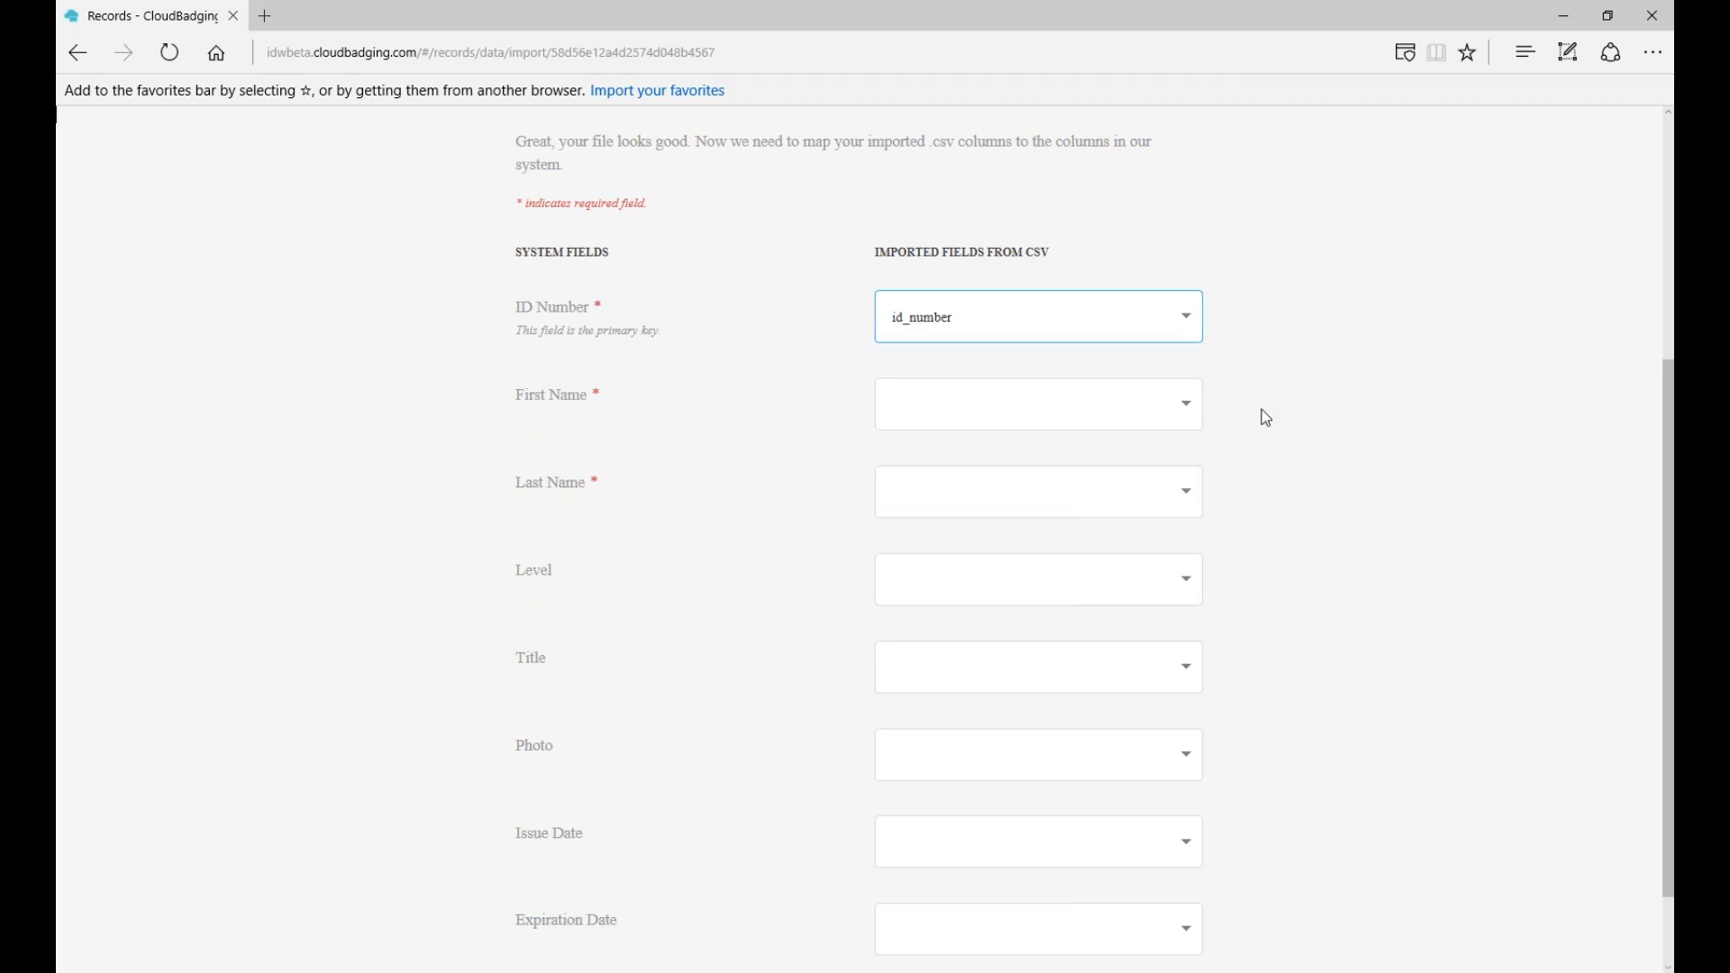
left_click(1234, 411)
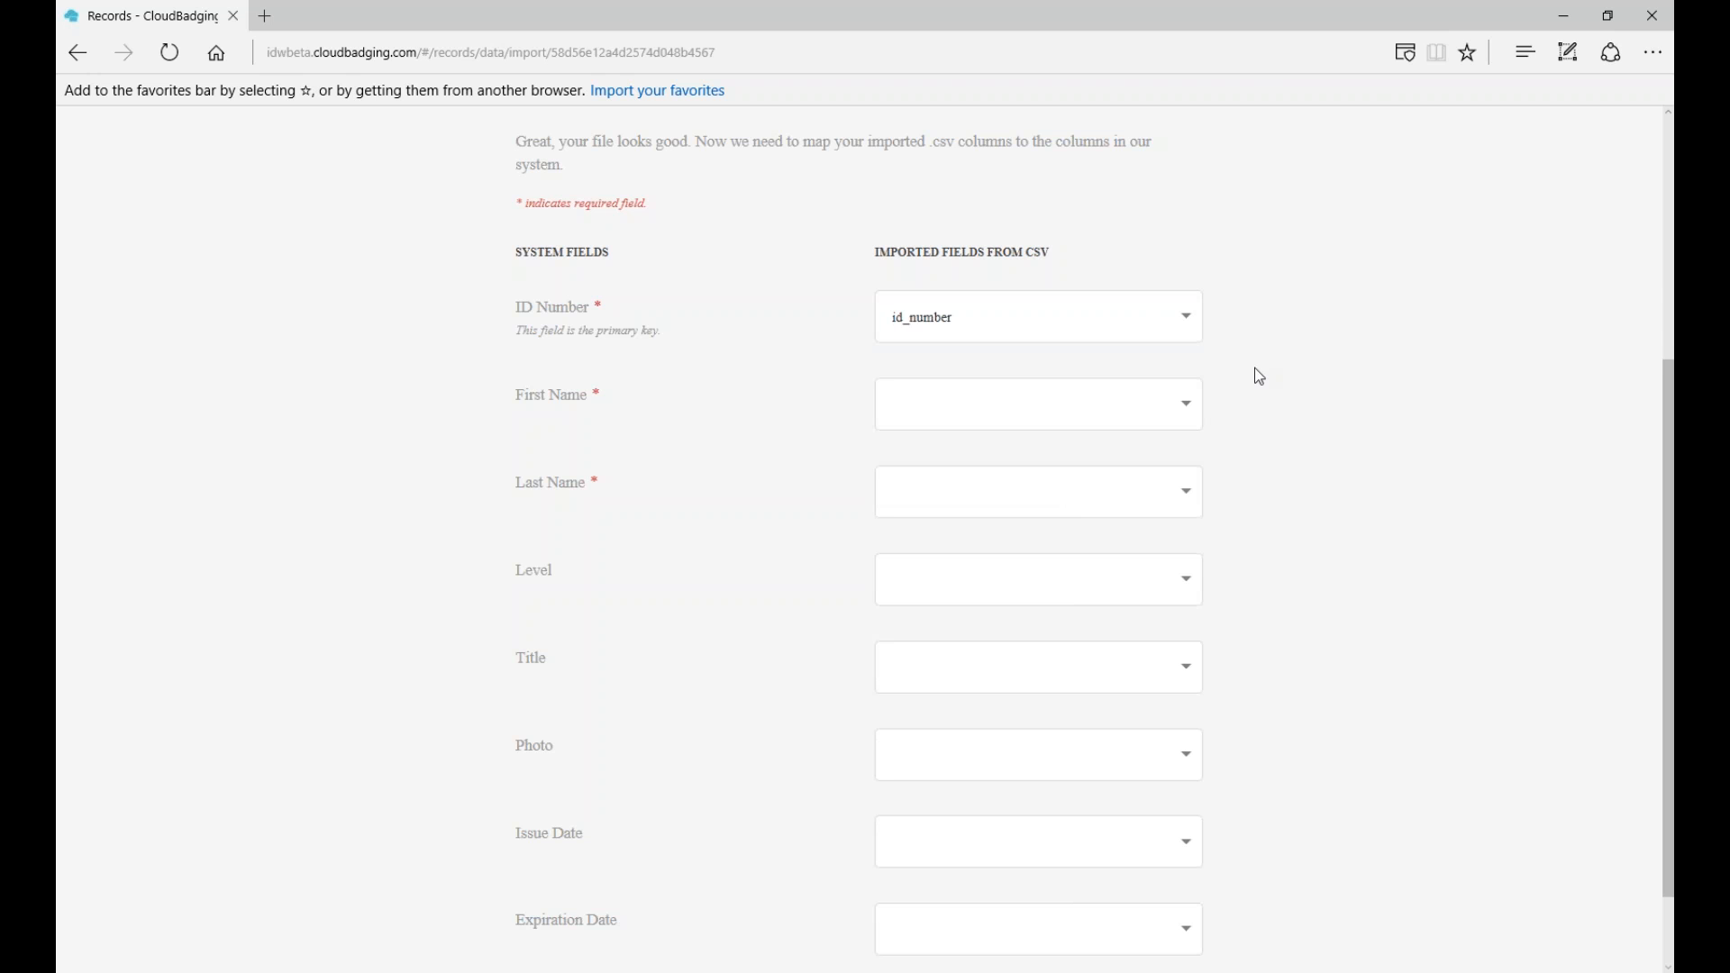
left_click(1197, 424)
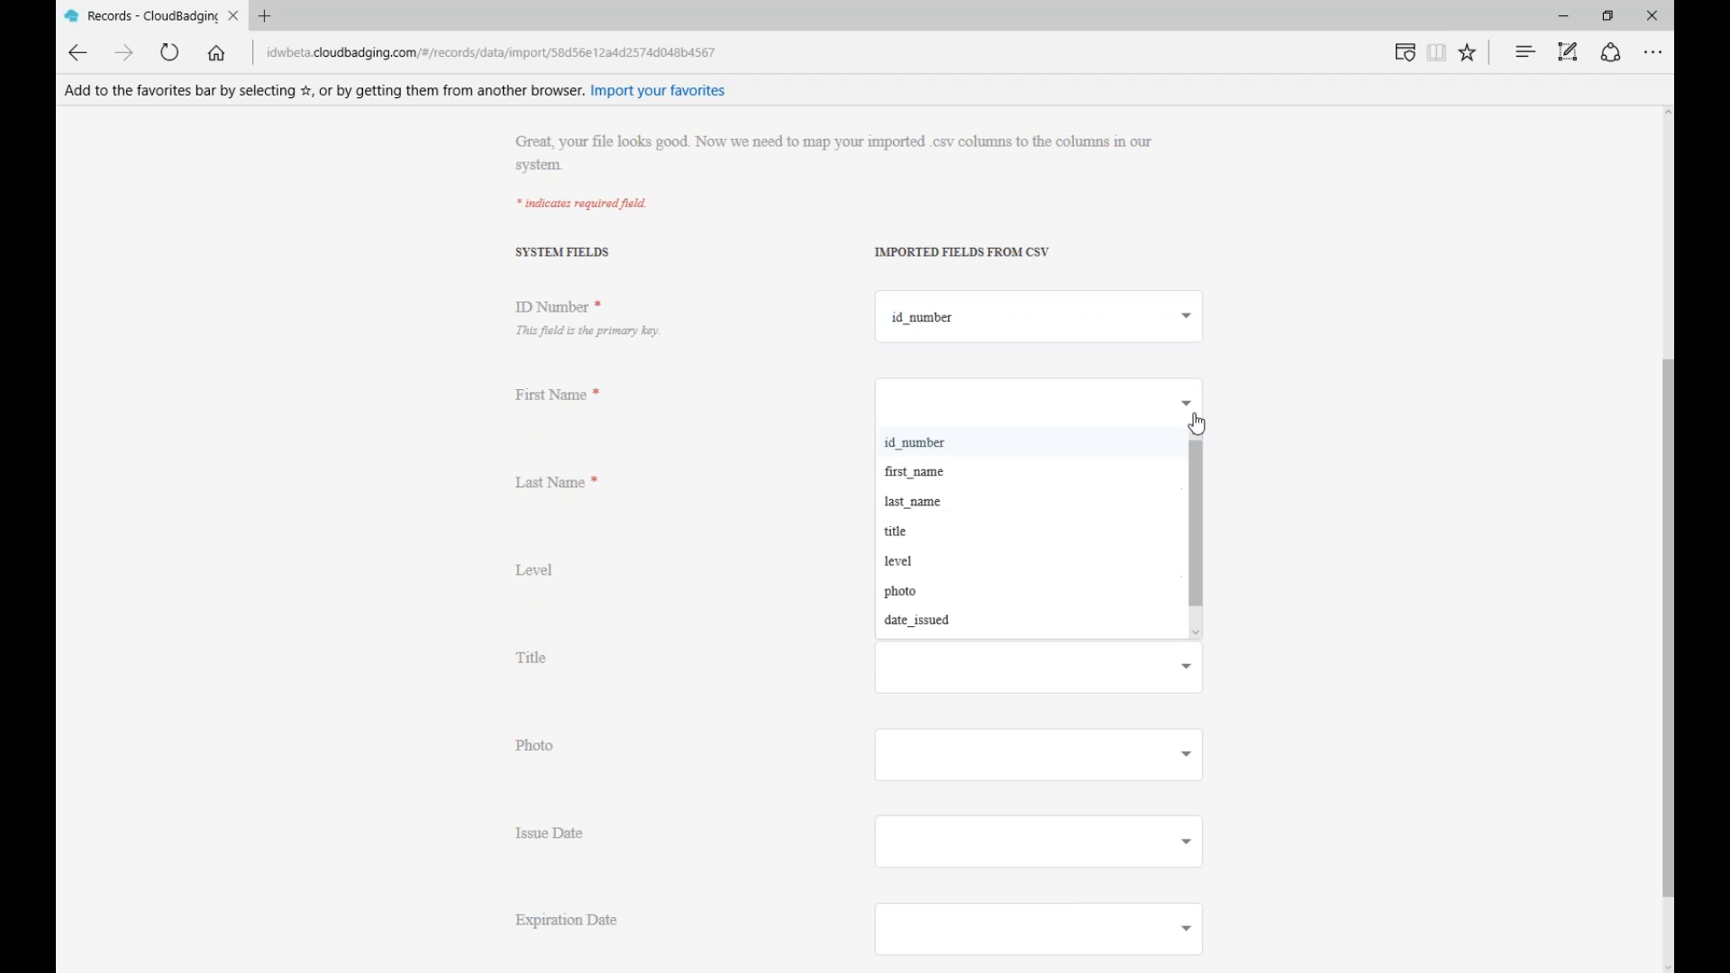
left_click(976, 486)
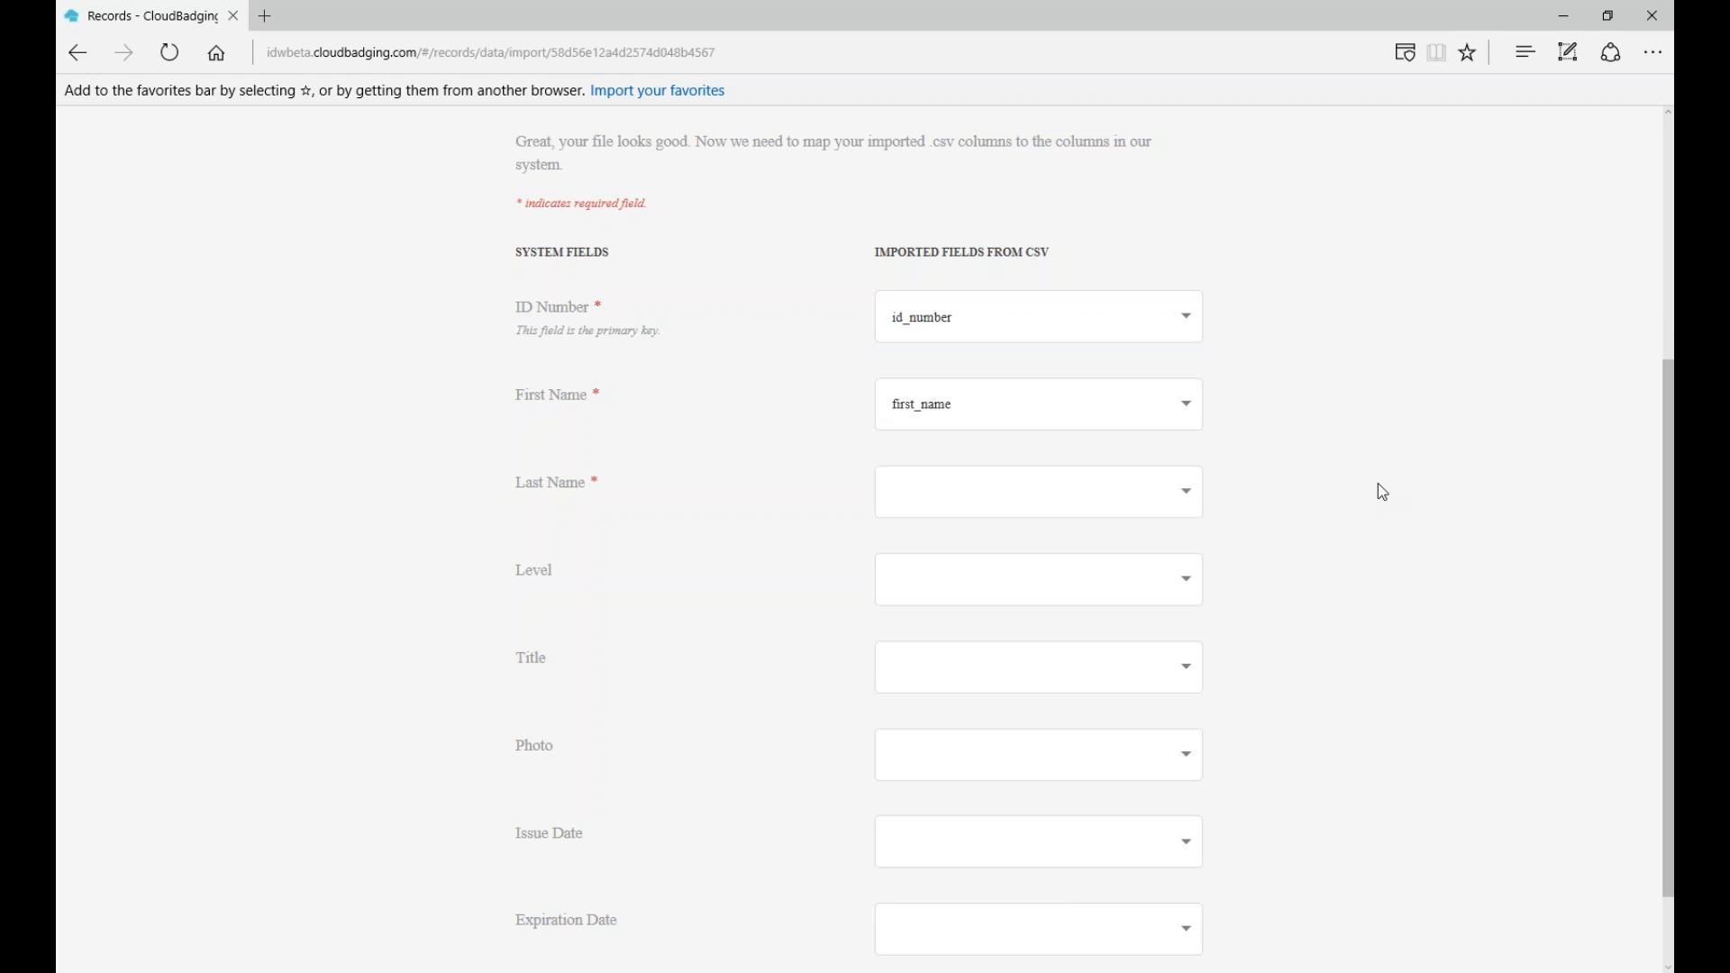
scroll(1383, 492, "down", 1)
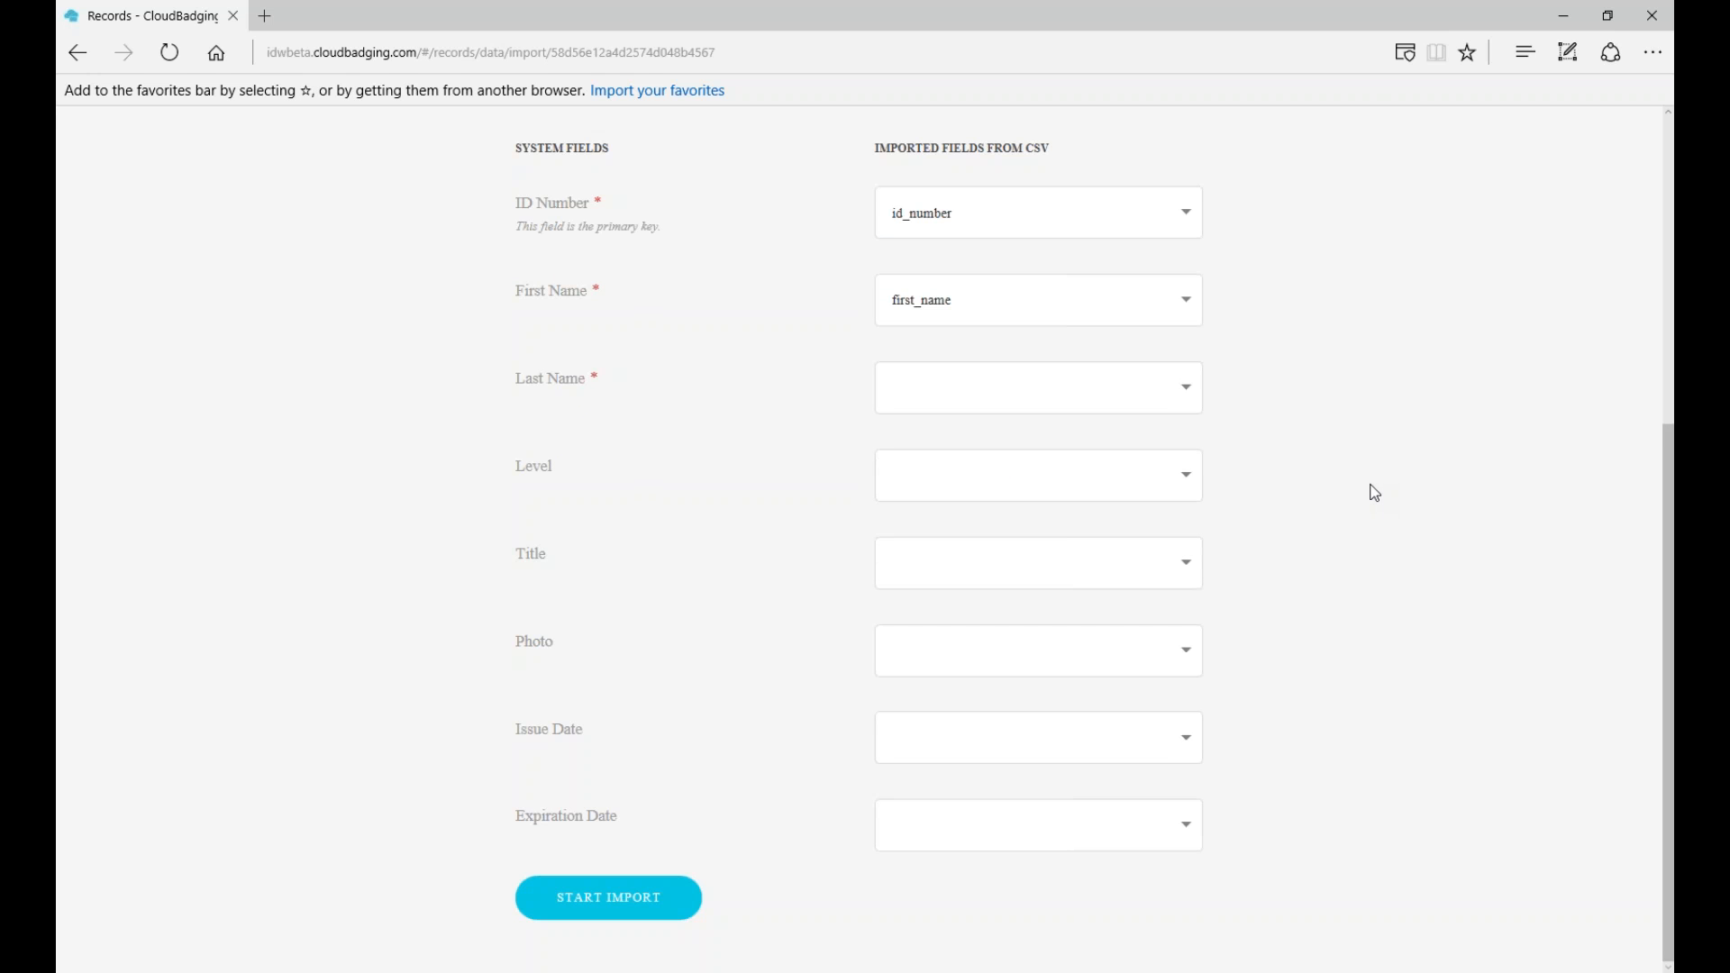
left_click(1186, 388)
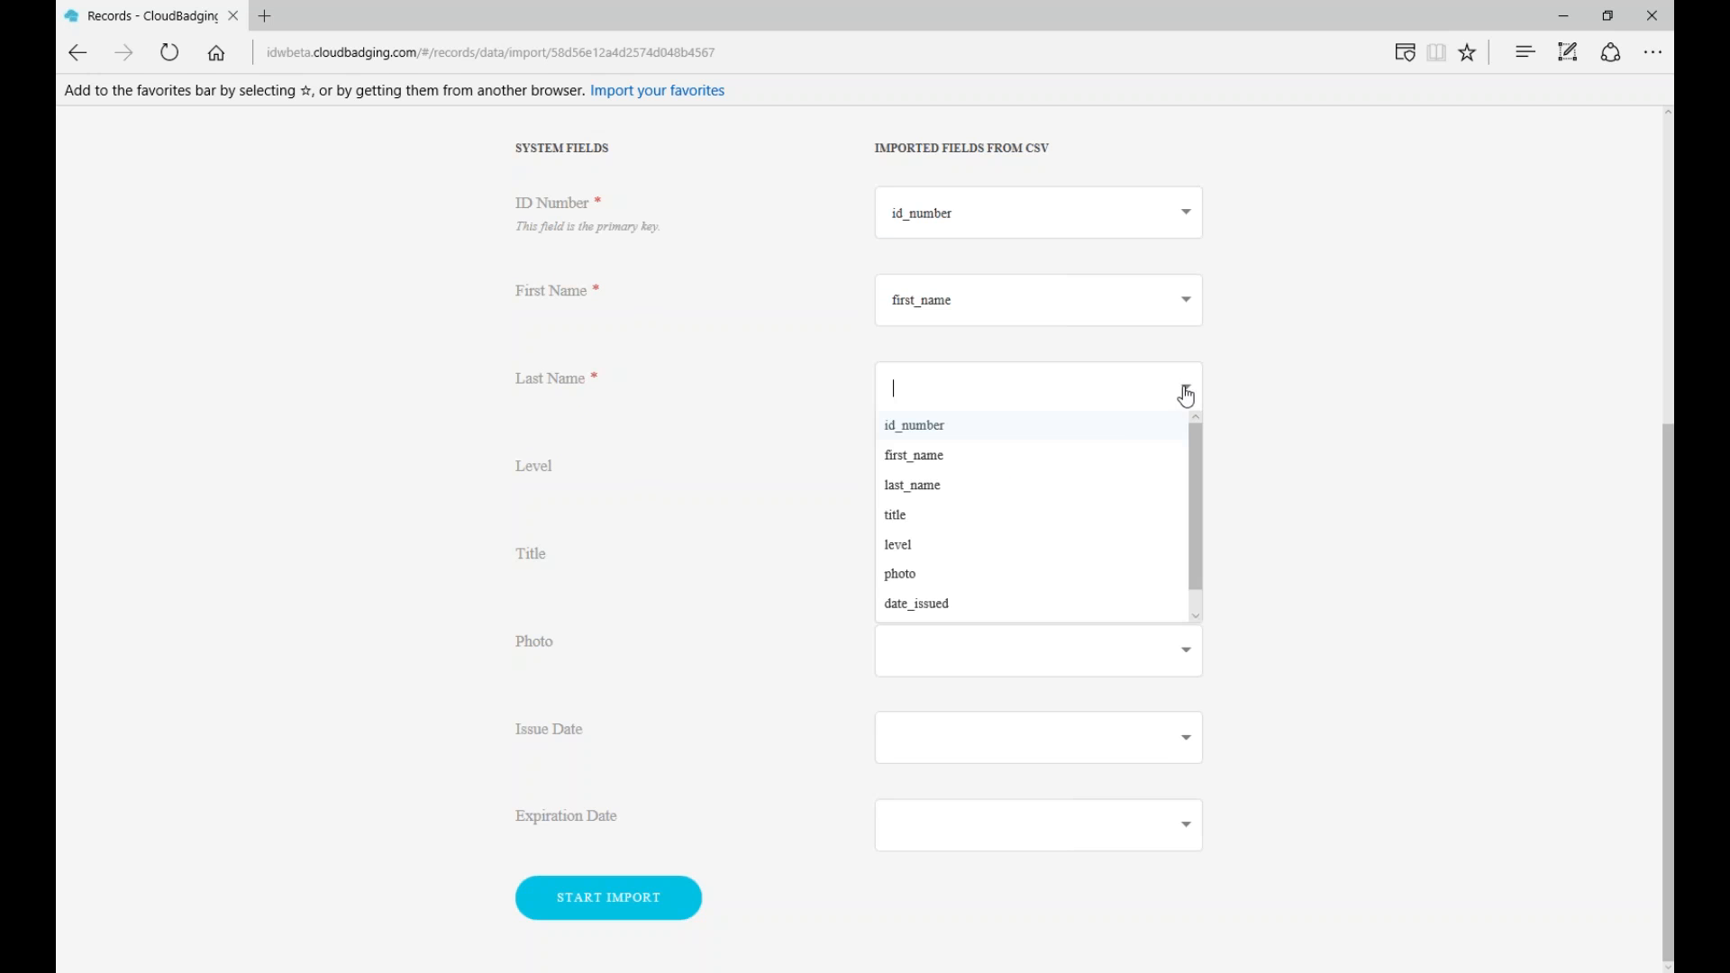
left_click(935, 497)
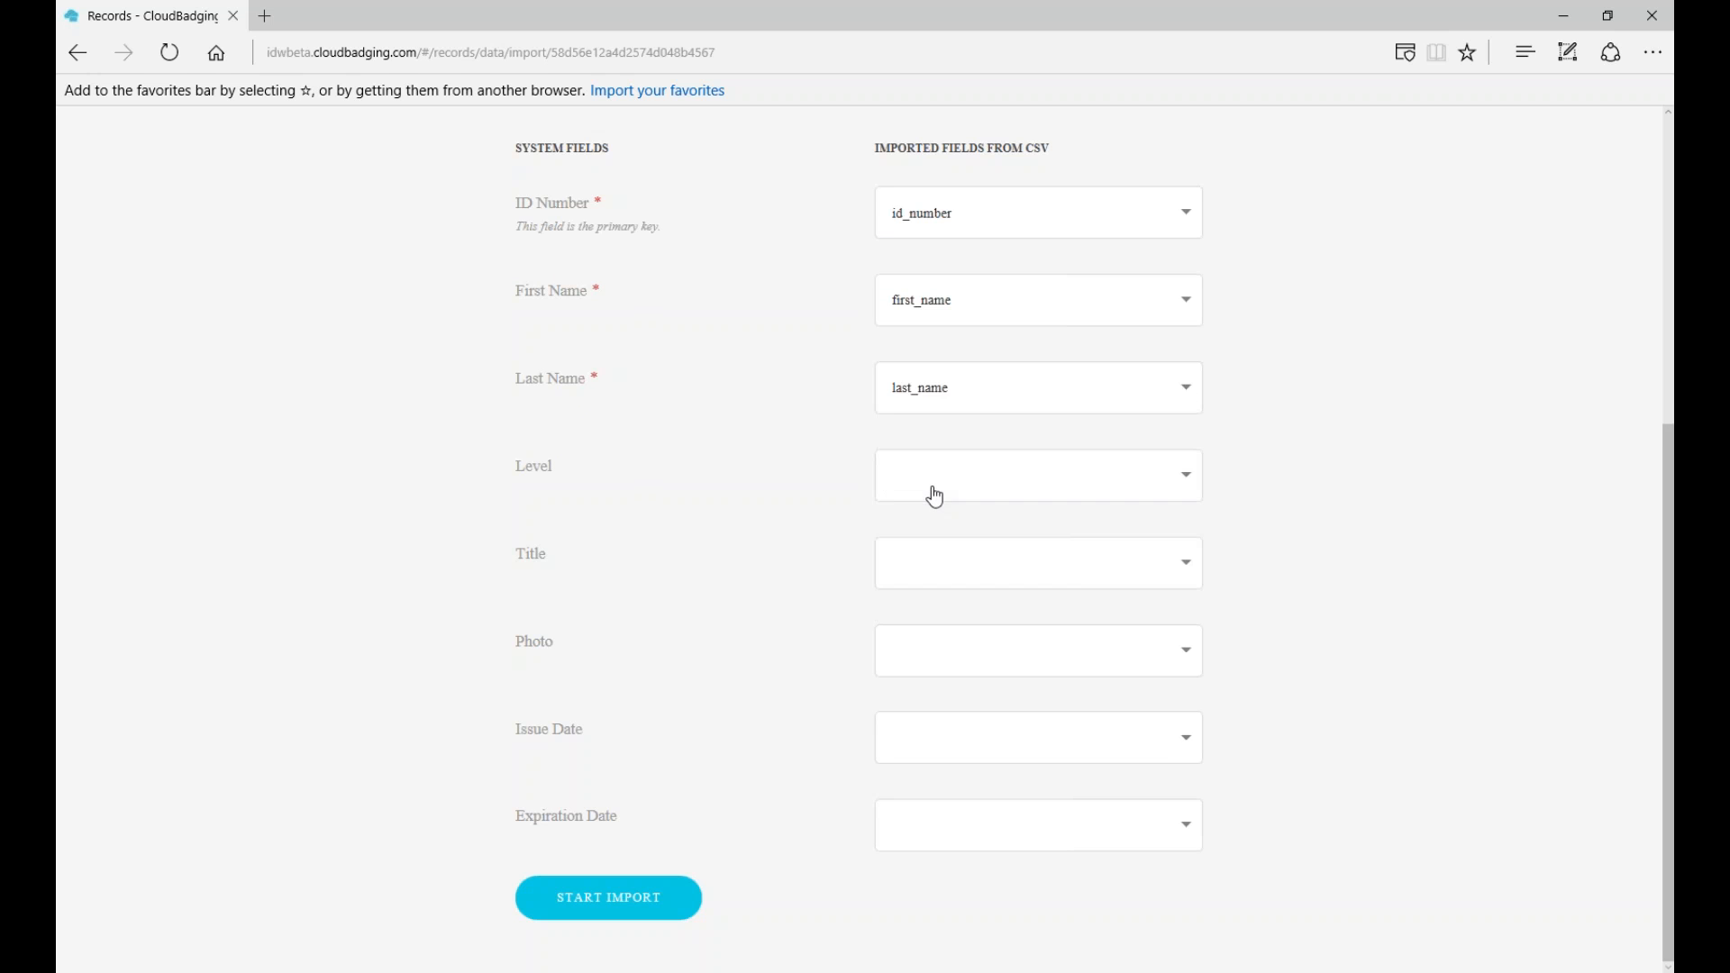
- Map Level, Title, Photo, Issue Date and Expiration Date to level, title, photo, date_issued, expiration_Date
left_click(1197, 479)
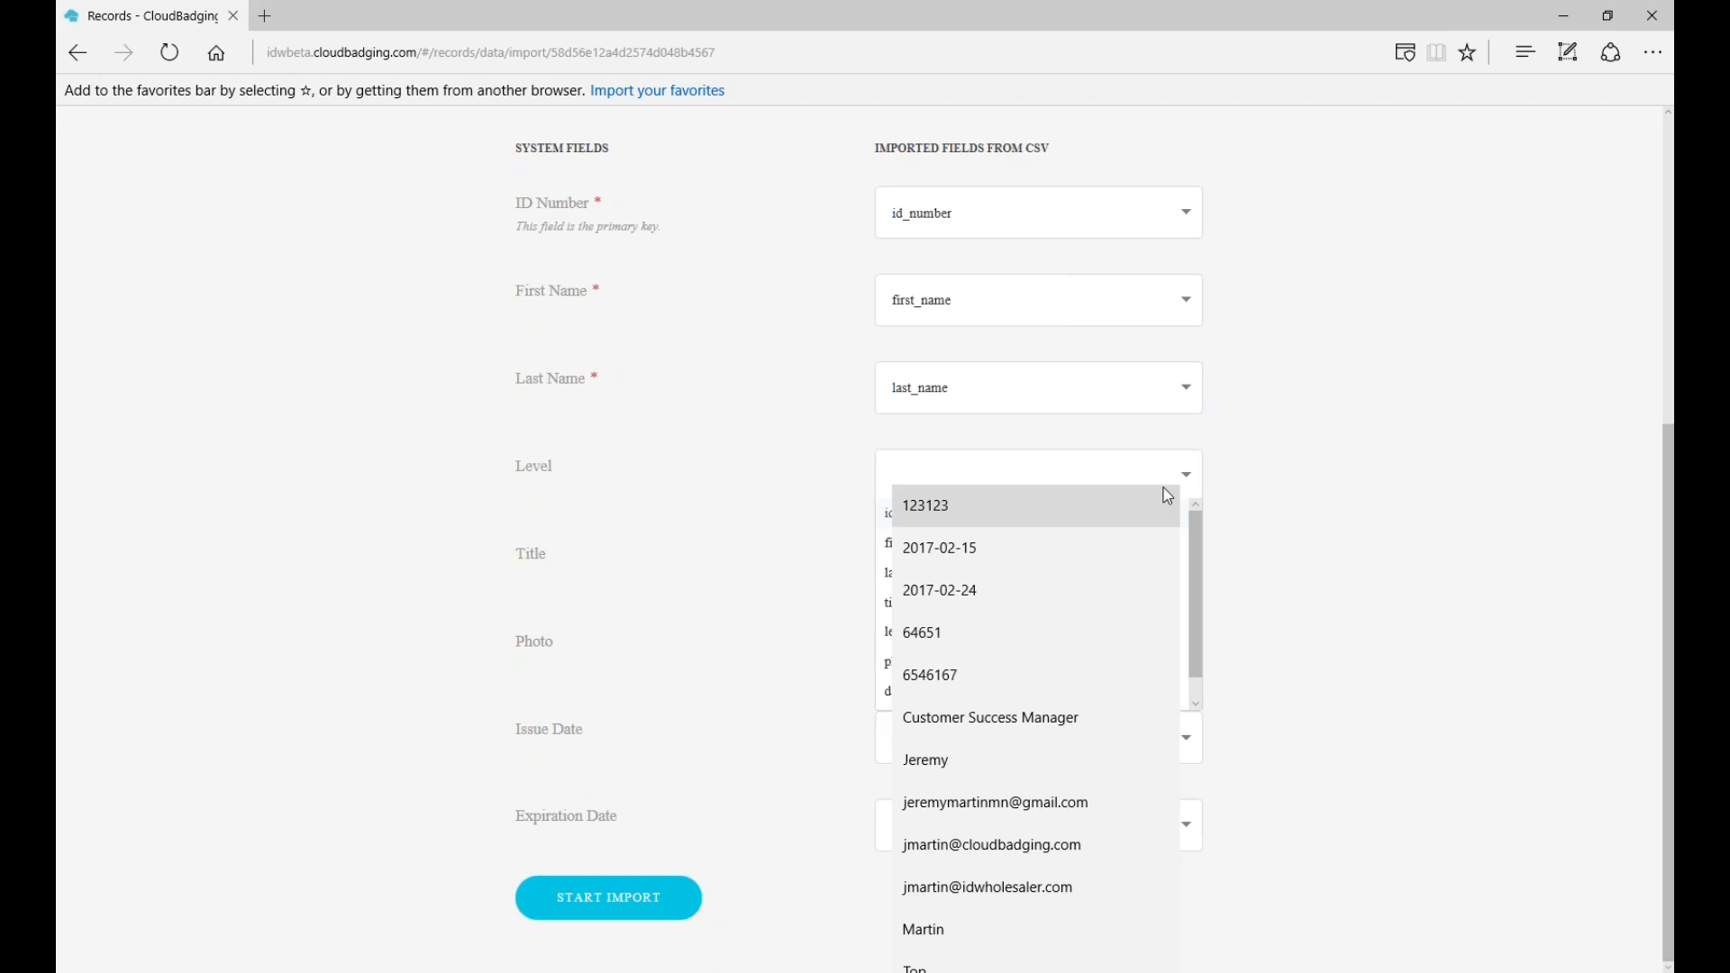
left_click(908, 631)
left_click(1186, 565)
left_click(902, 691)
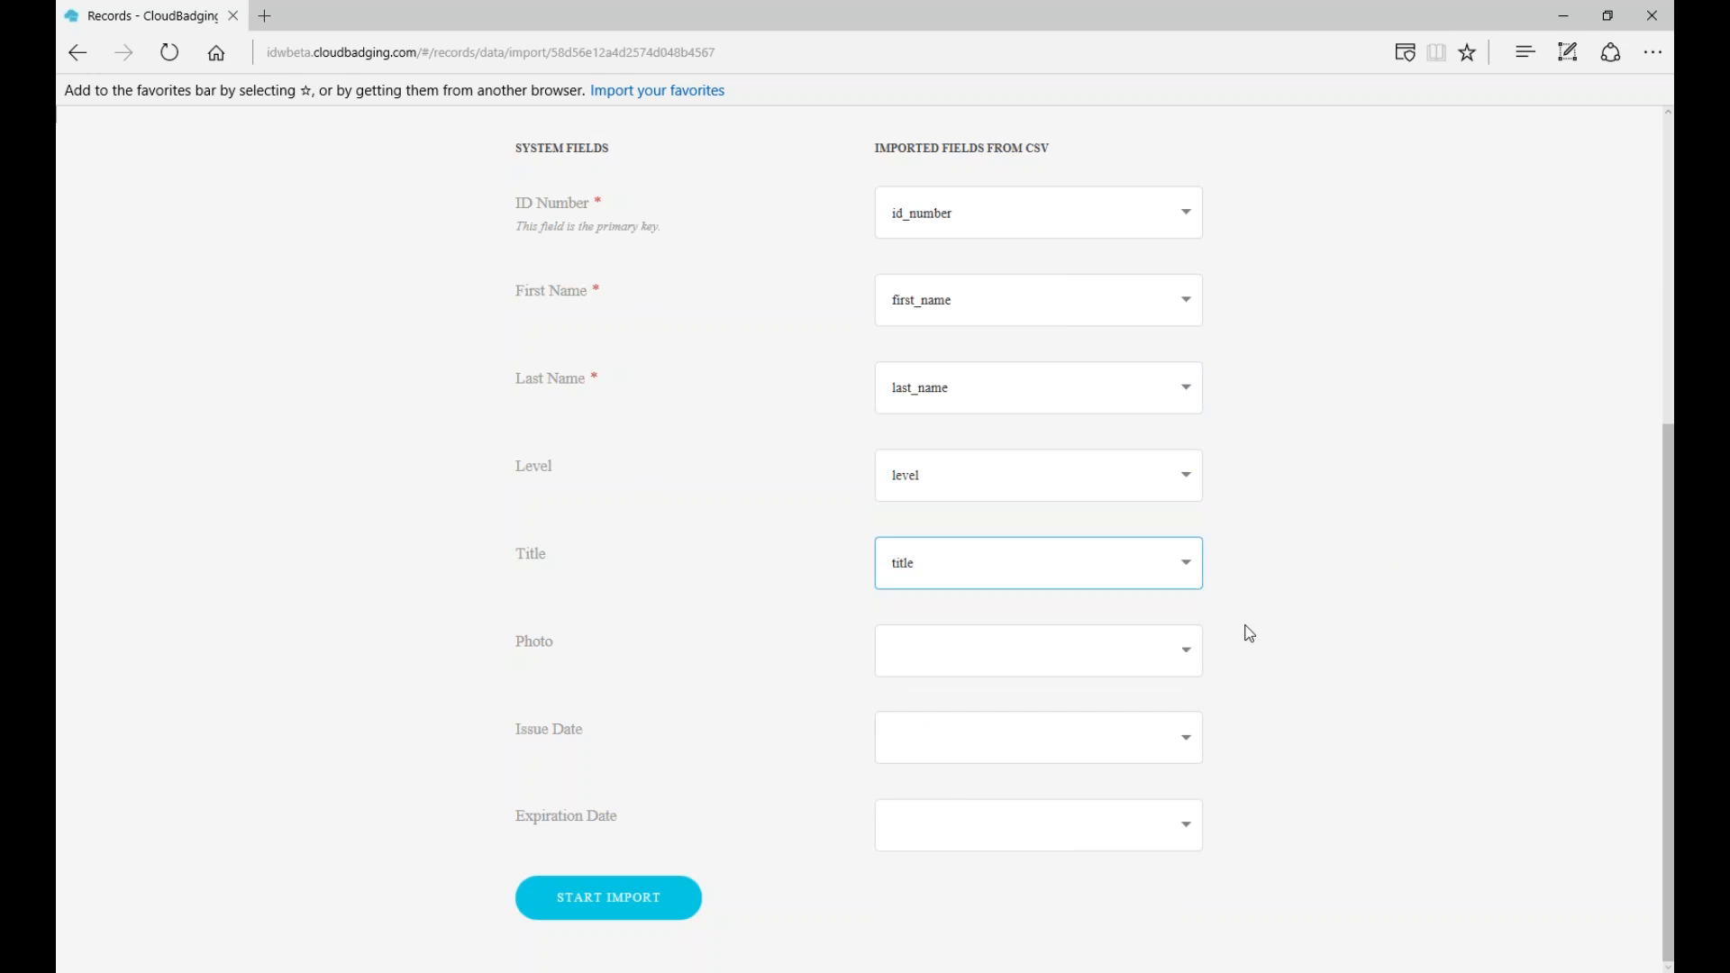
left_click(1187, 663)
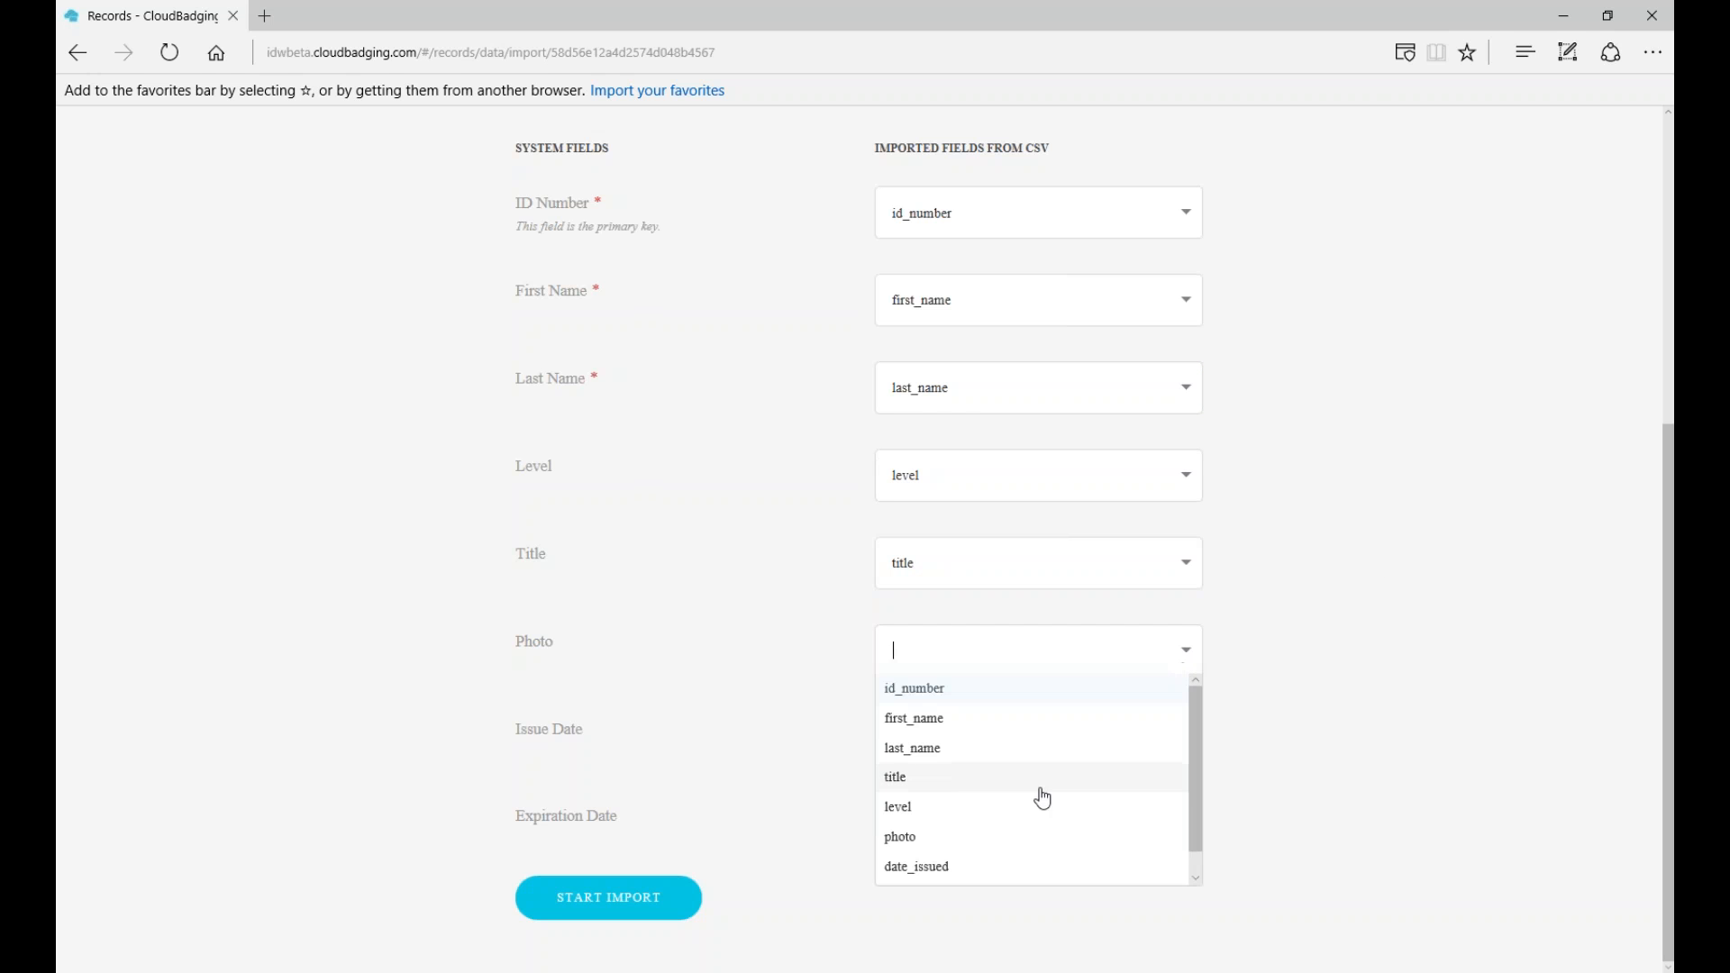
left_click(963, 838)
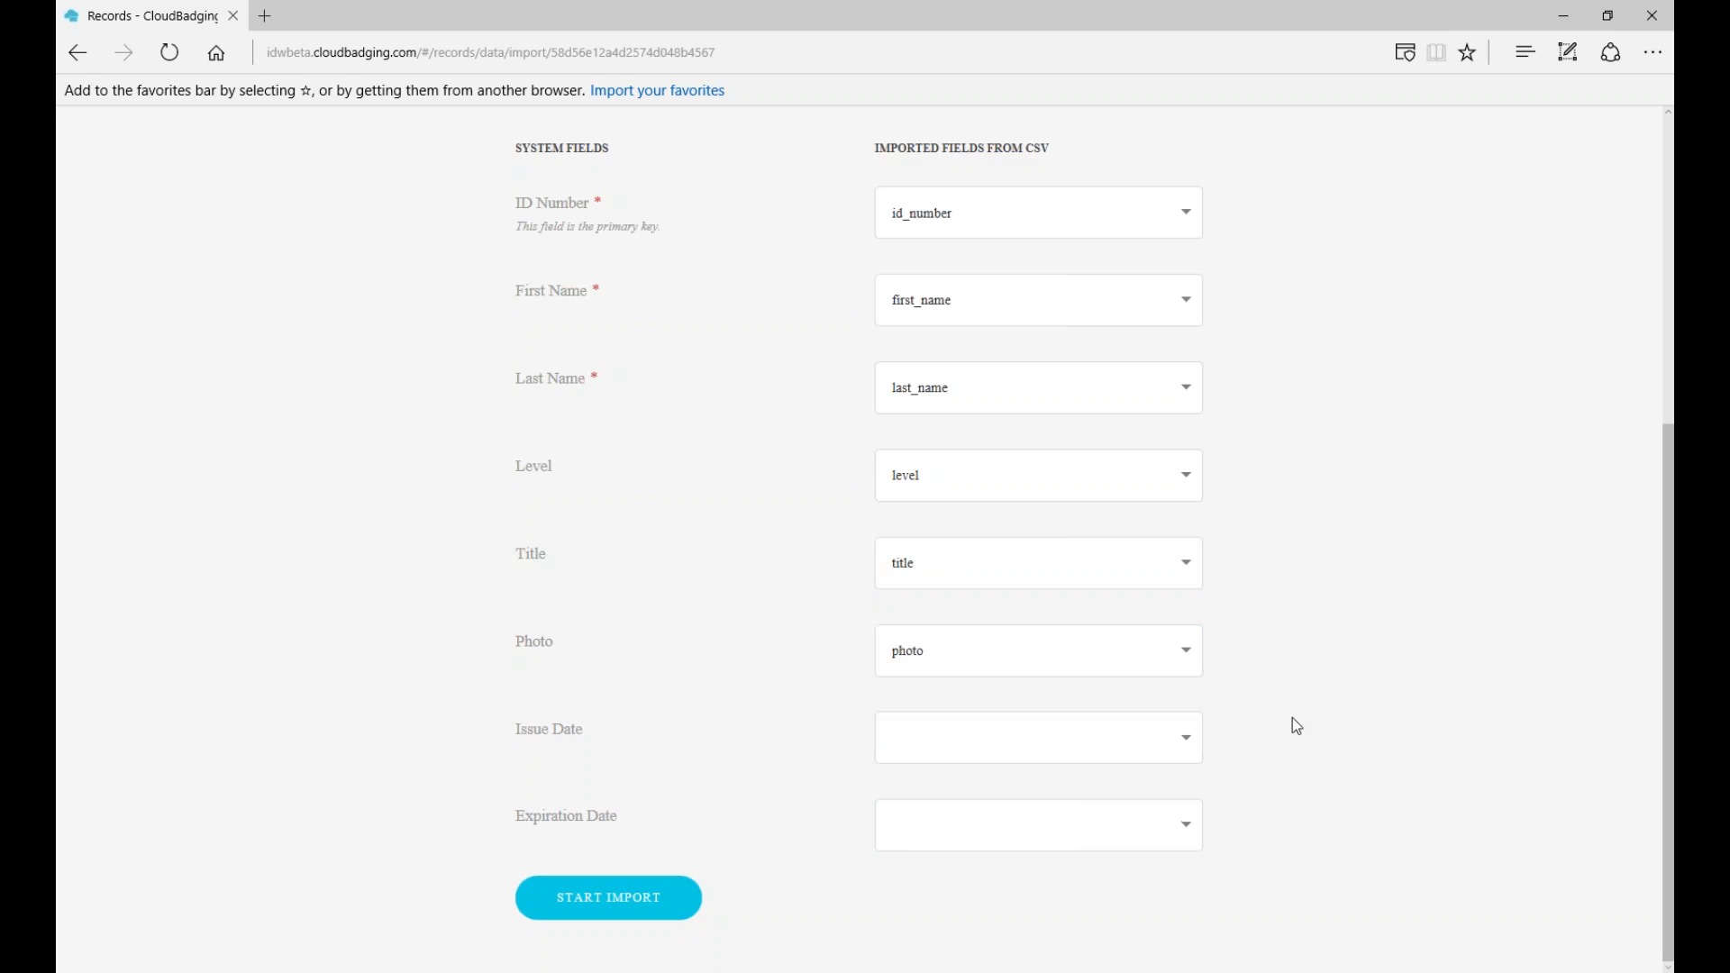
left_click(1185, 737)
scroll(1023, 899, "down", 1)
left_click(1018, 926)
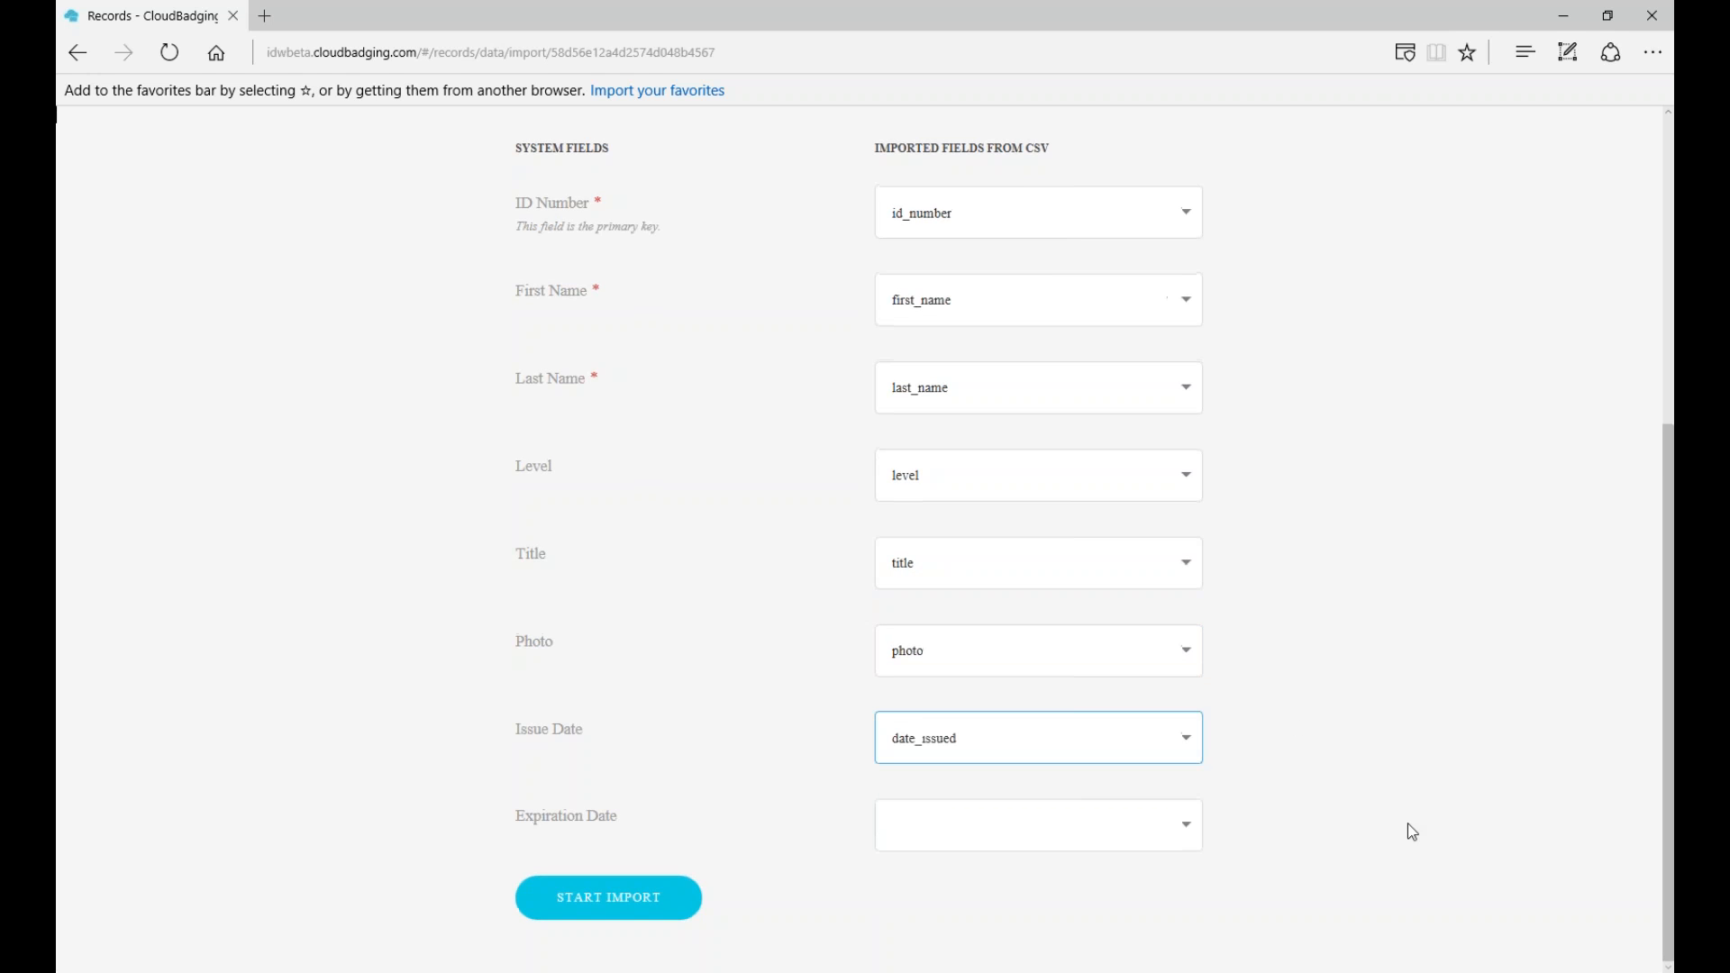
left_click(1181, 821)
scroll(1081, 928, "down", 1)
scroll(1085, 928, "down", 1)
left_click(968, 961)
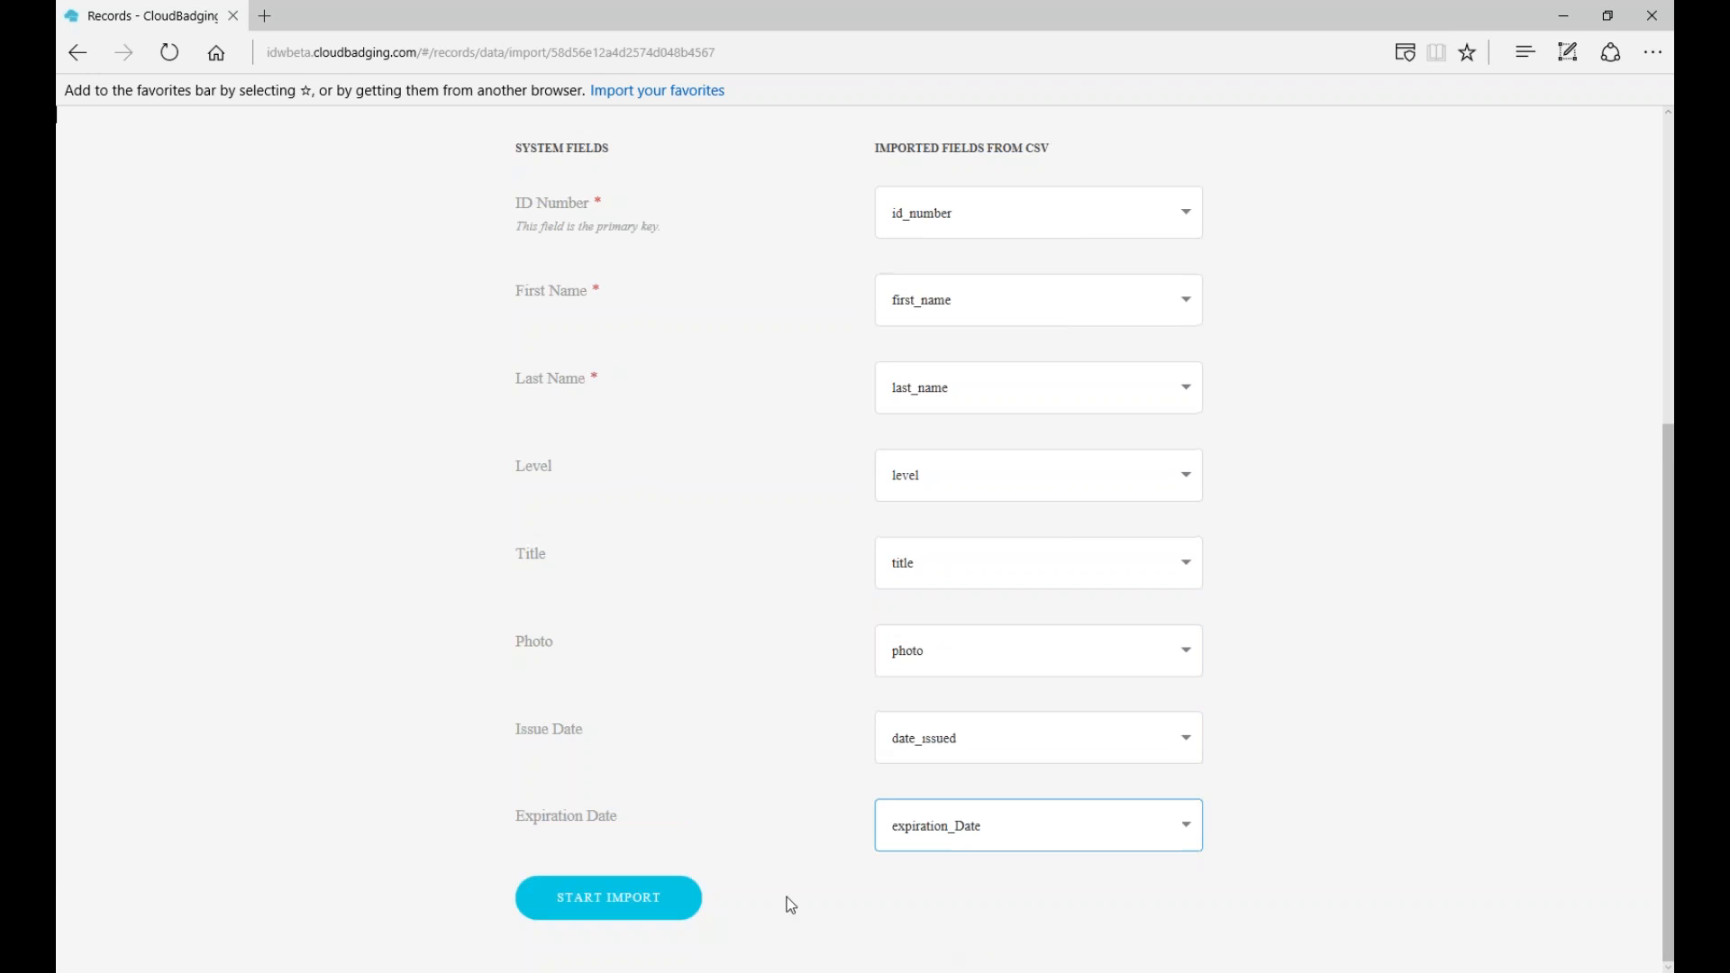
- Run START IMPORT for the 5 mapped records, then return to Import/Export & Delete Records
left_click(600, 901)
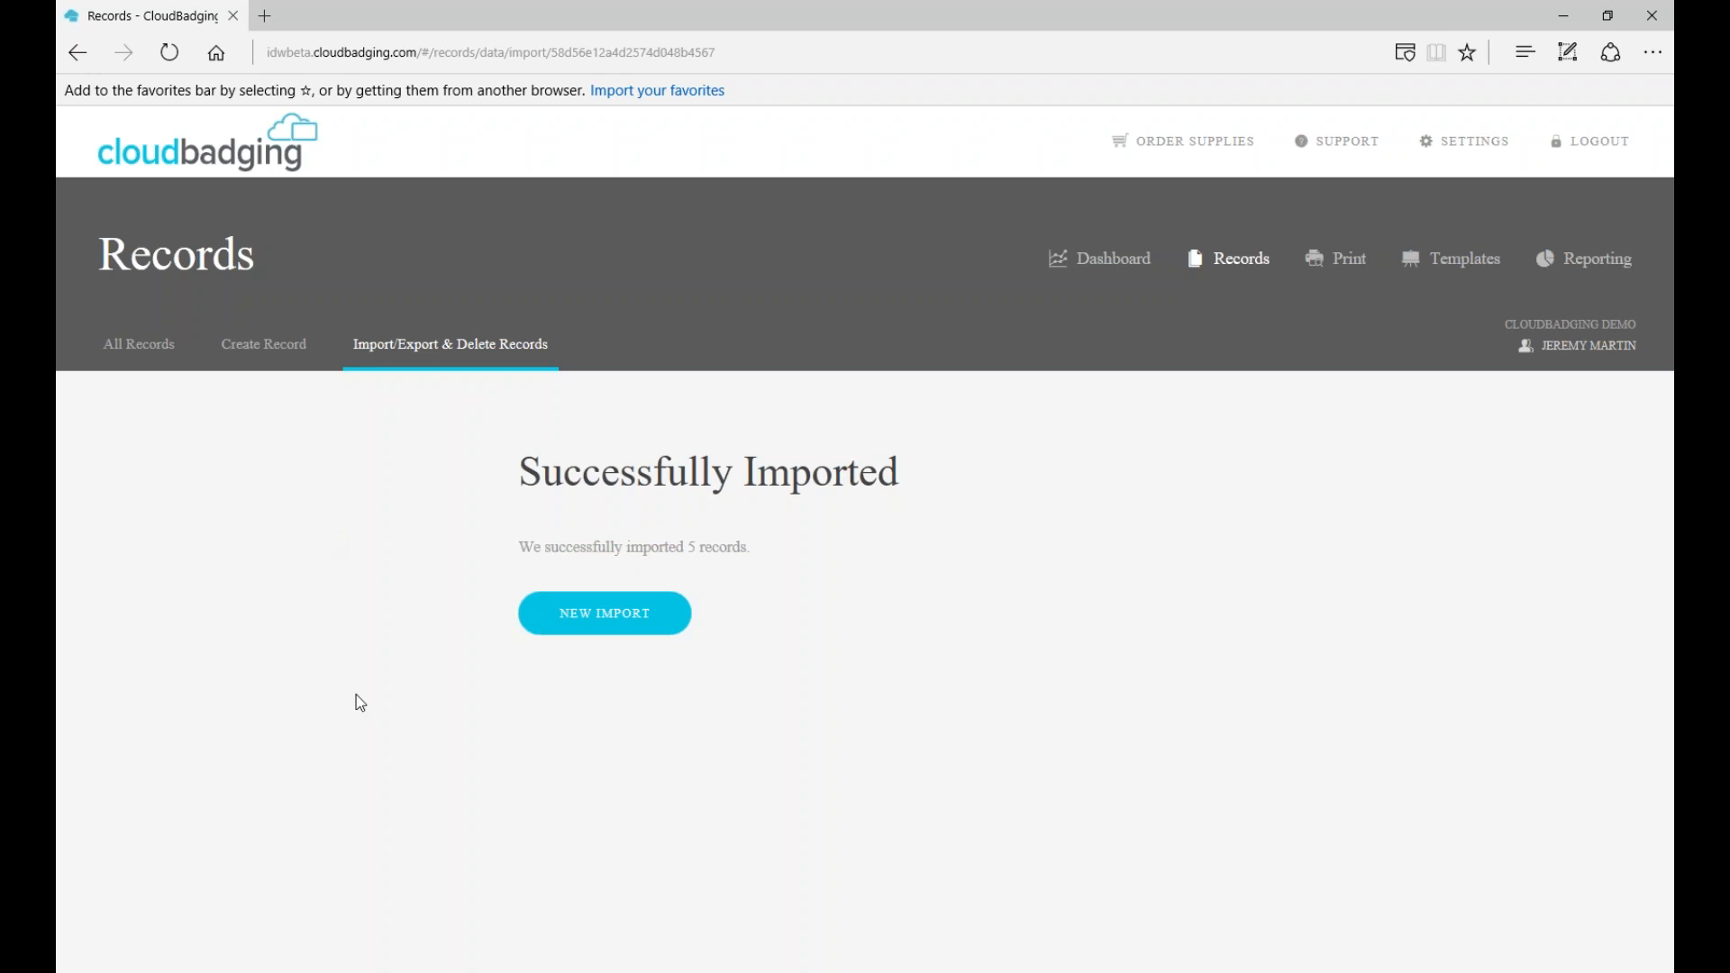
left_click(466, 349)
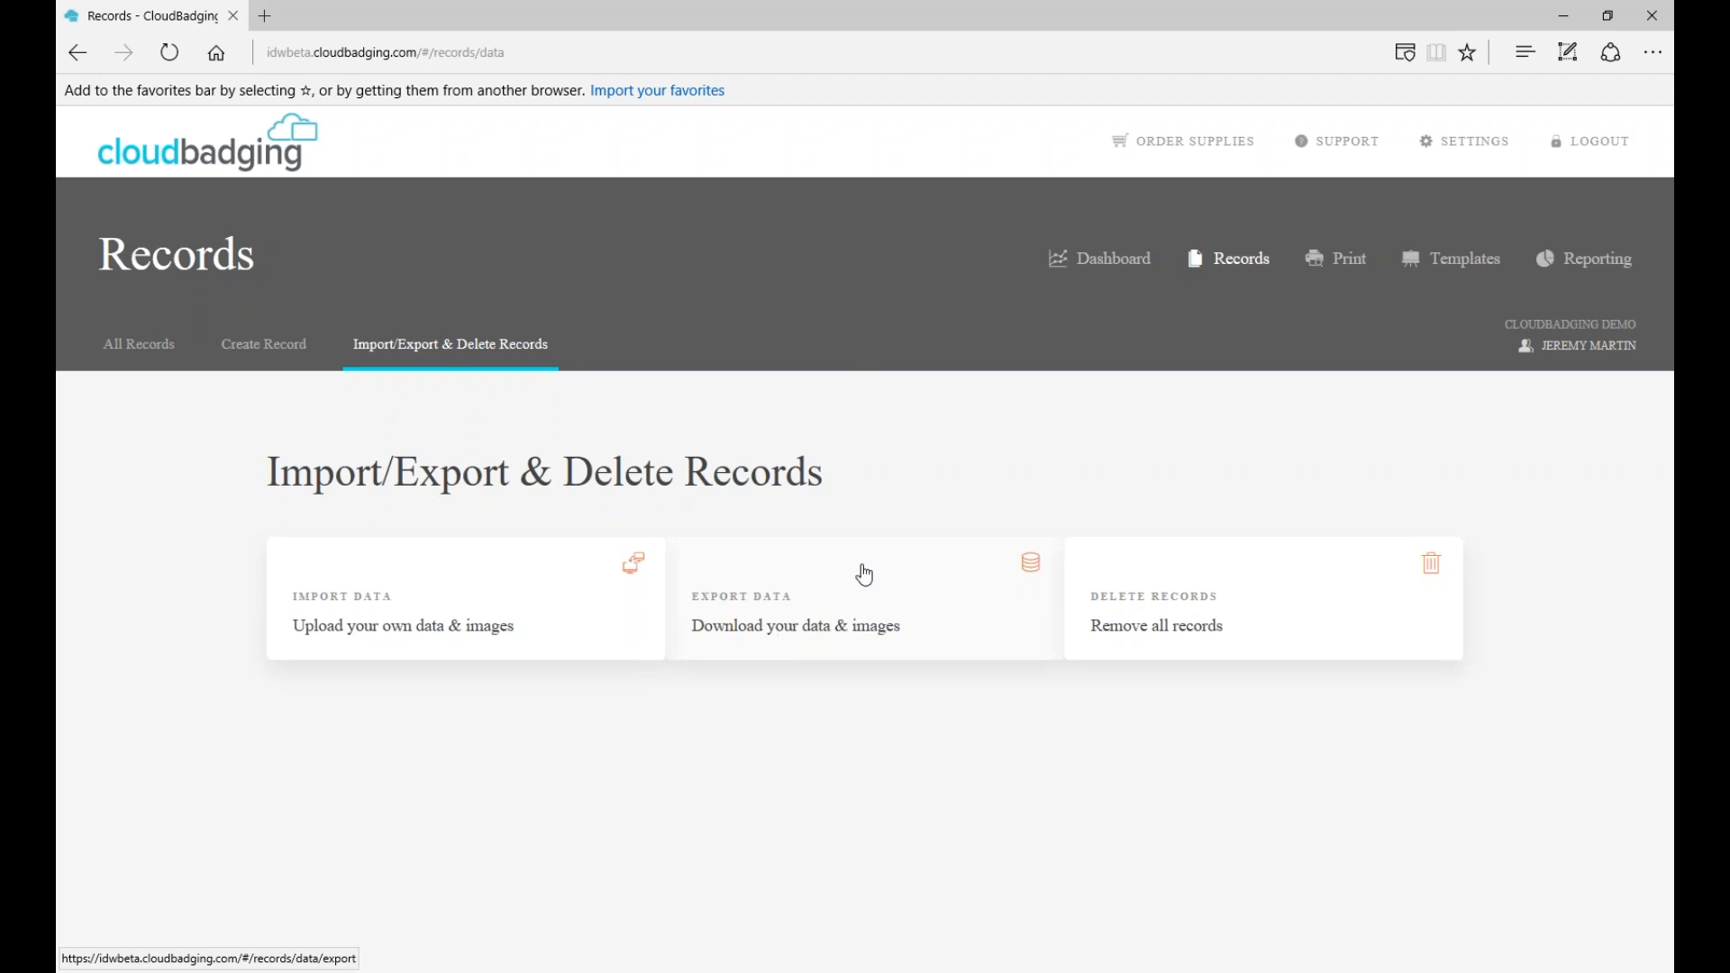
left_click(1256, 264)
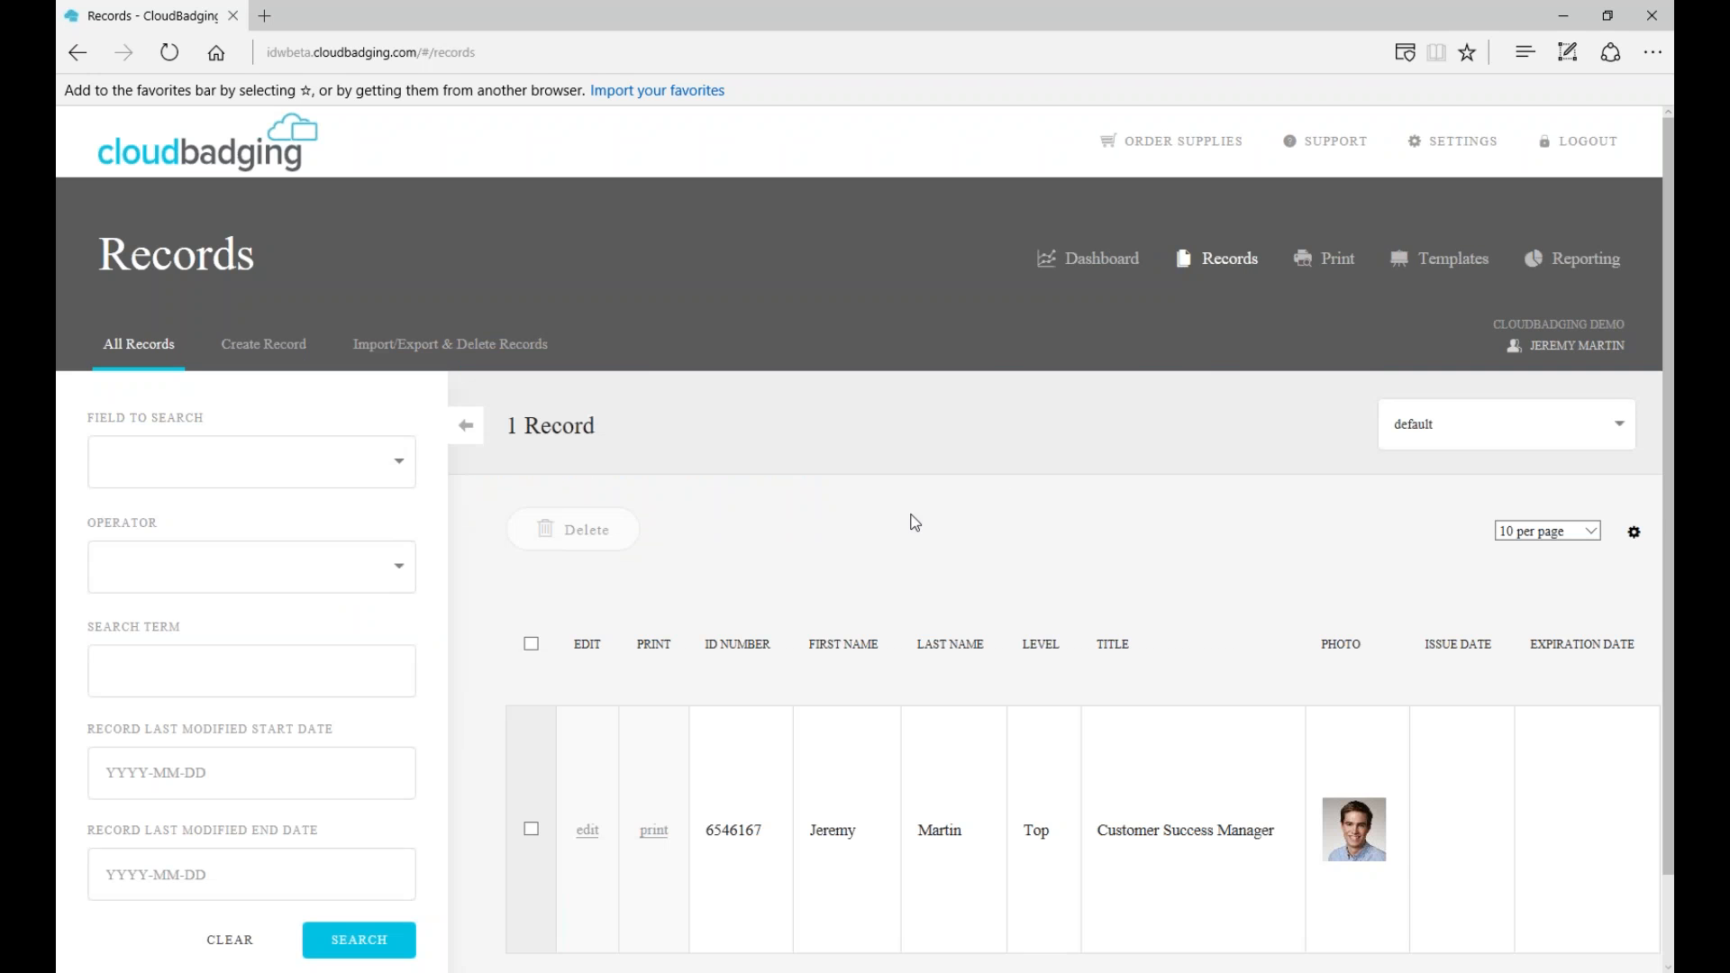
left_click(1225, 261)
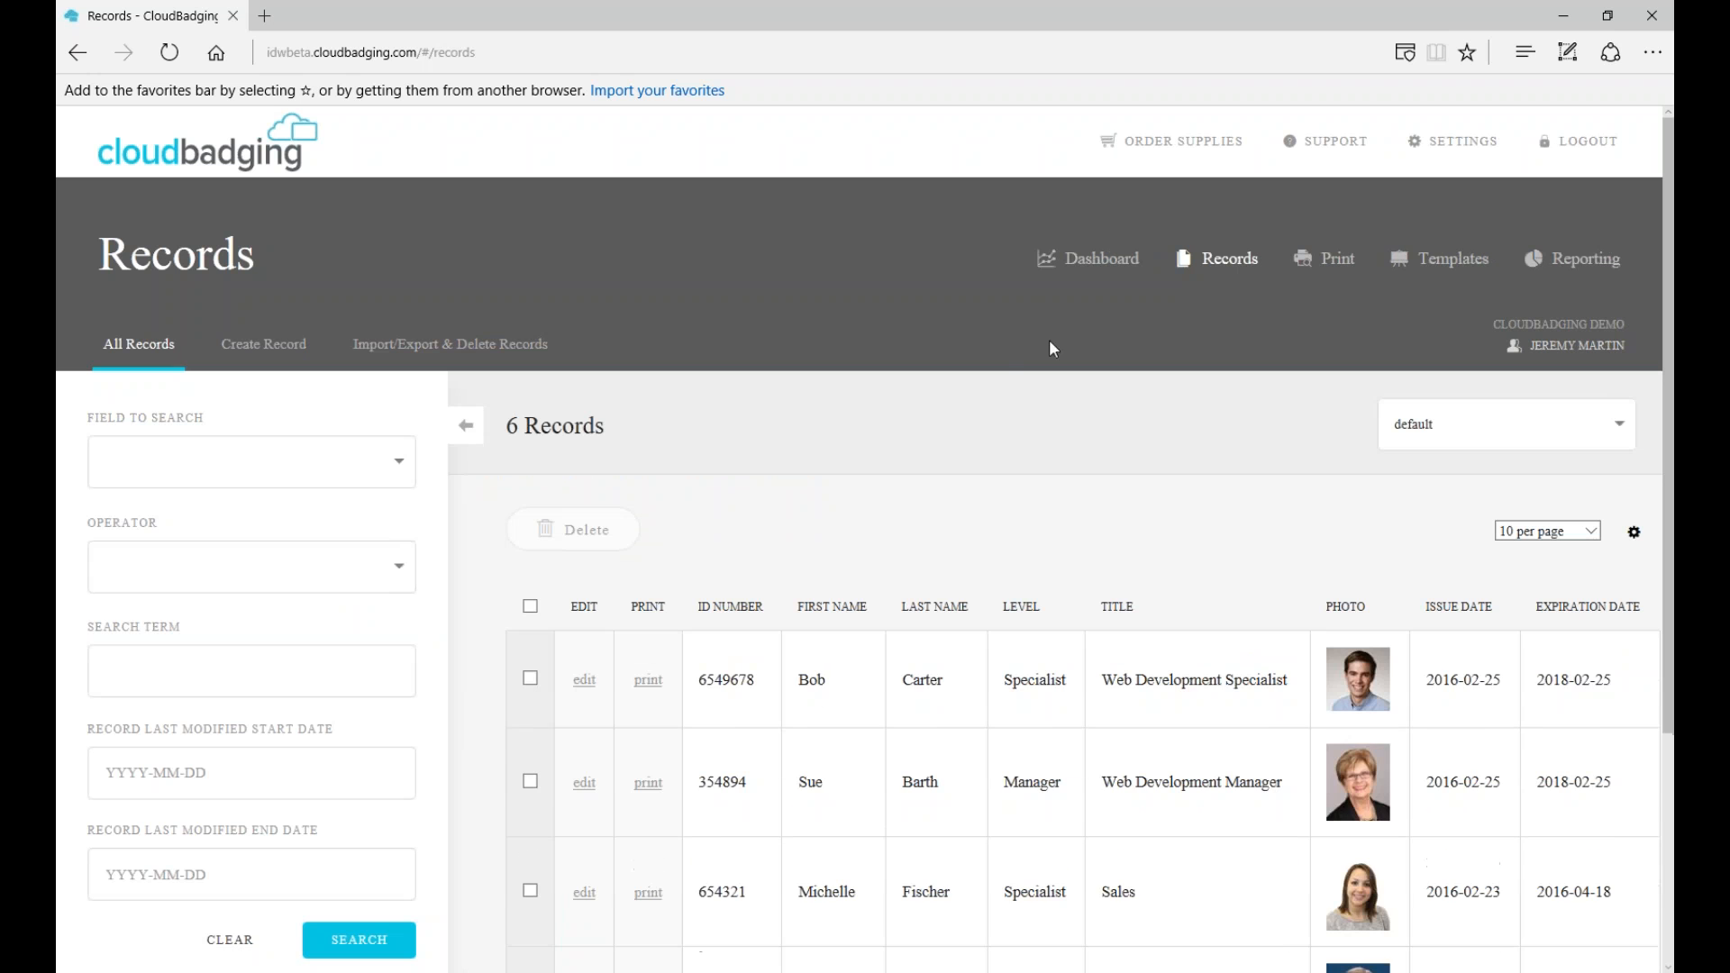
scroll(1146, 412, "down", 1)
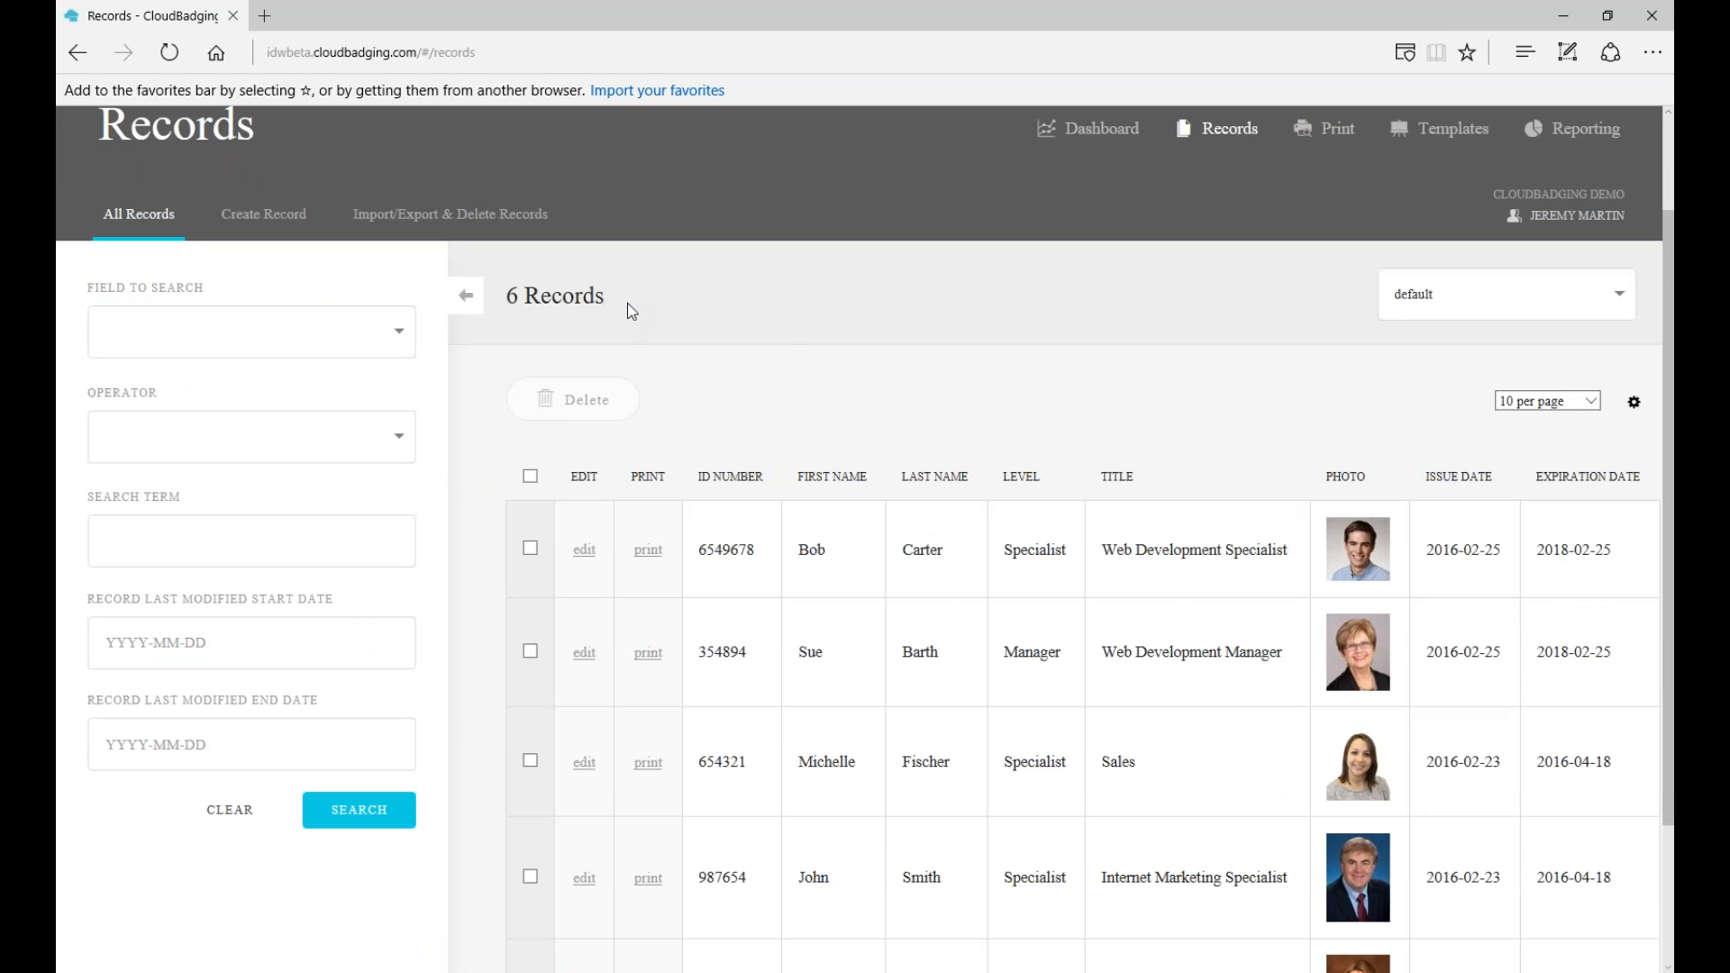
scroll(1094, 473, "down", 1)
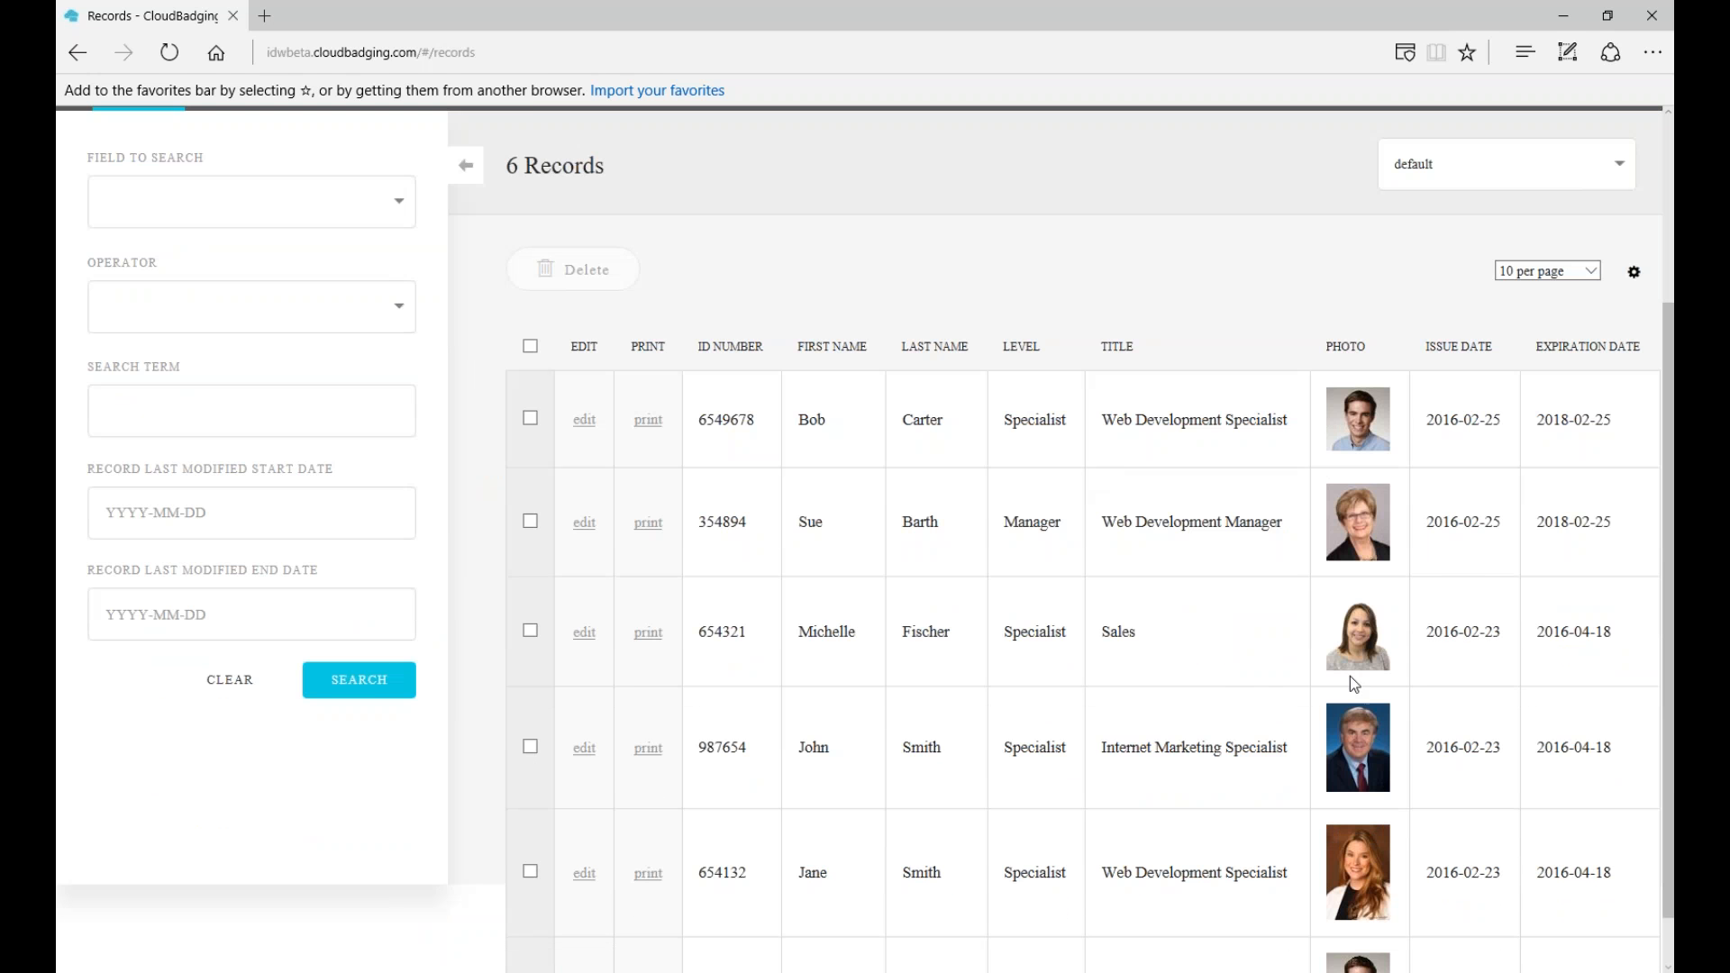
scroll(1360, 781, "down", 1)
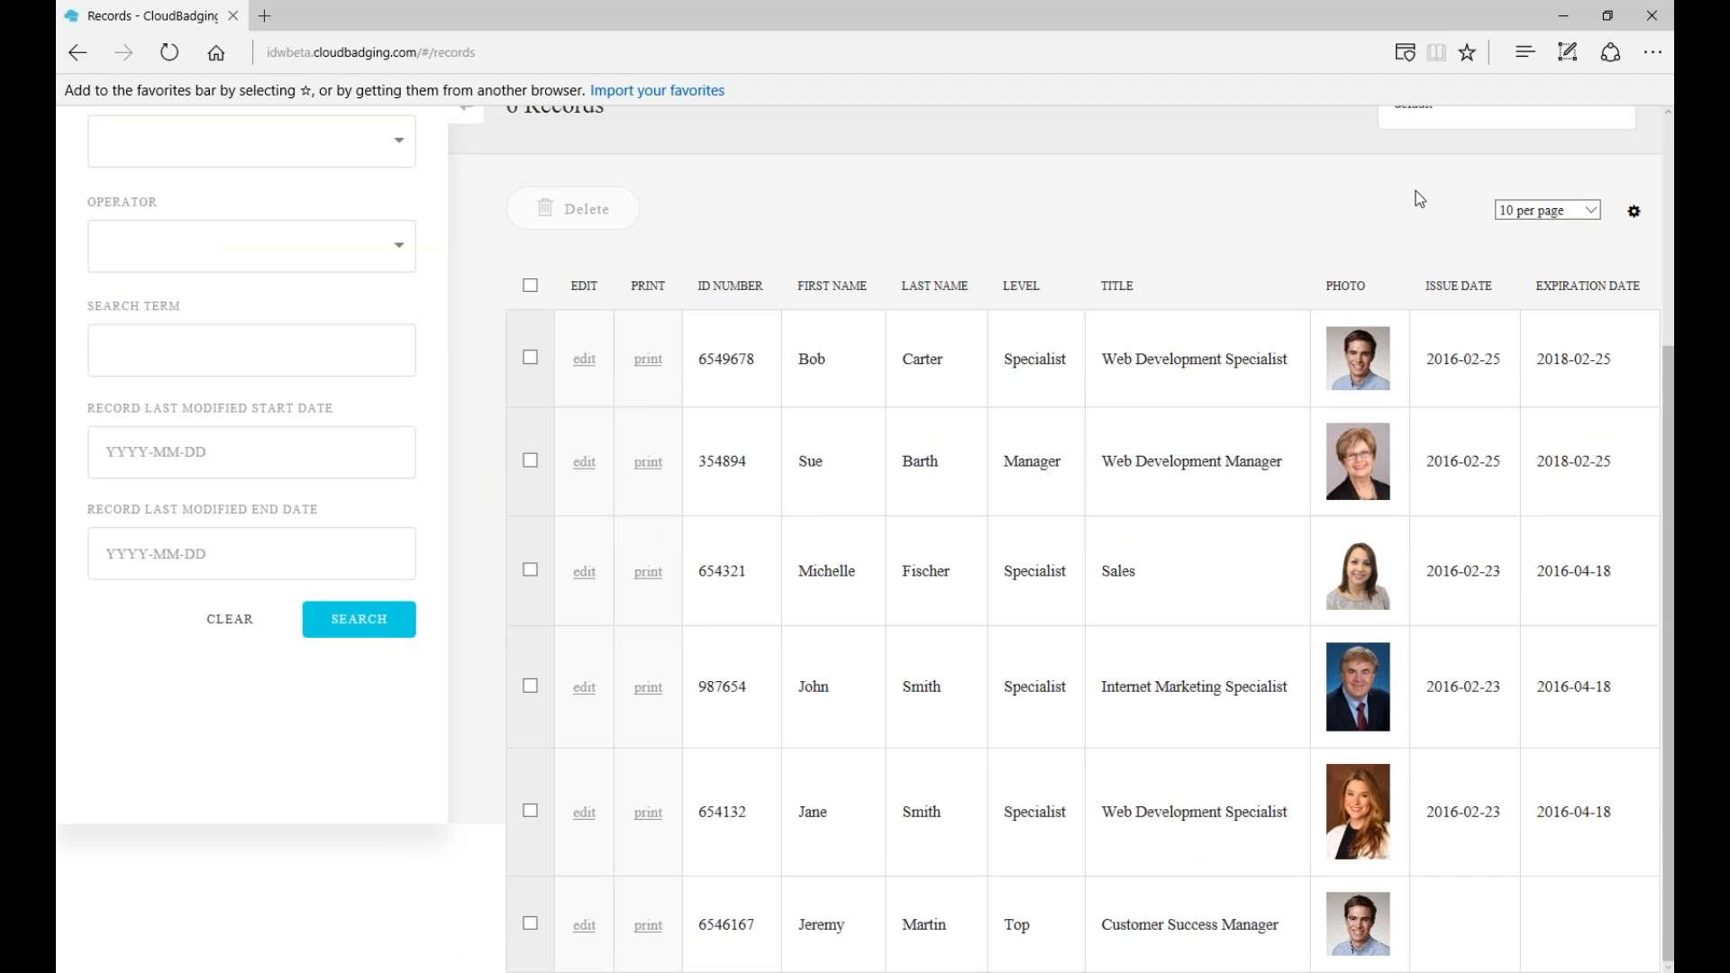
scroll(1414, 199, "up", 3)
scroll(1041, 450, "down", 3)
scroll(1126, 394, "up", 3)
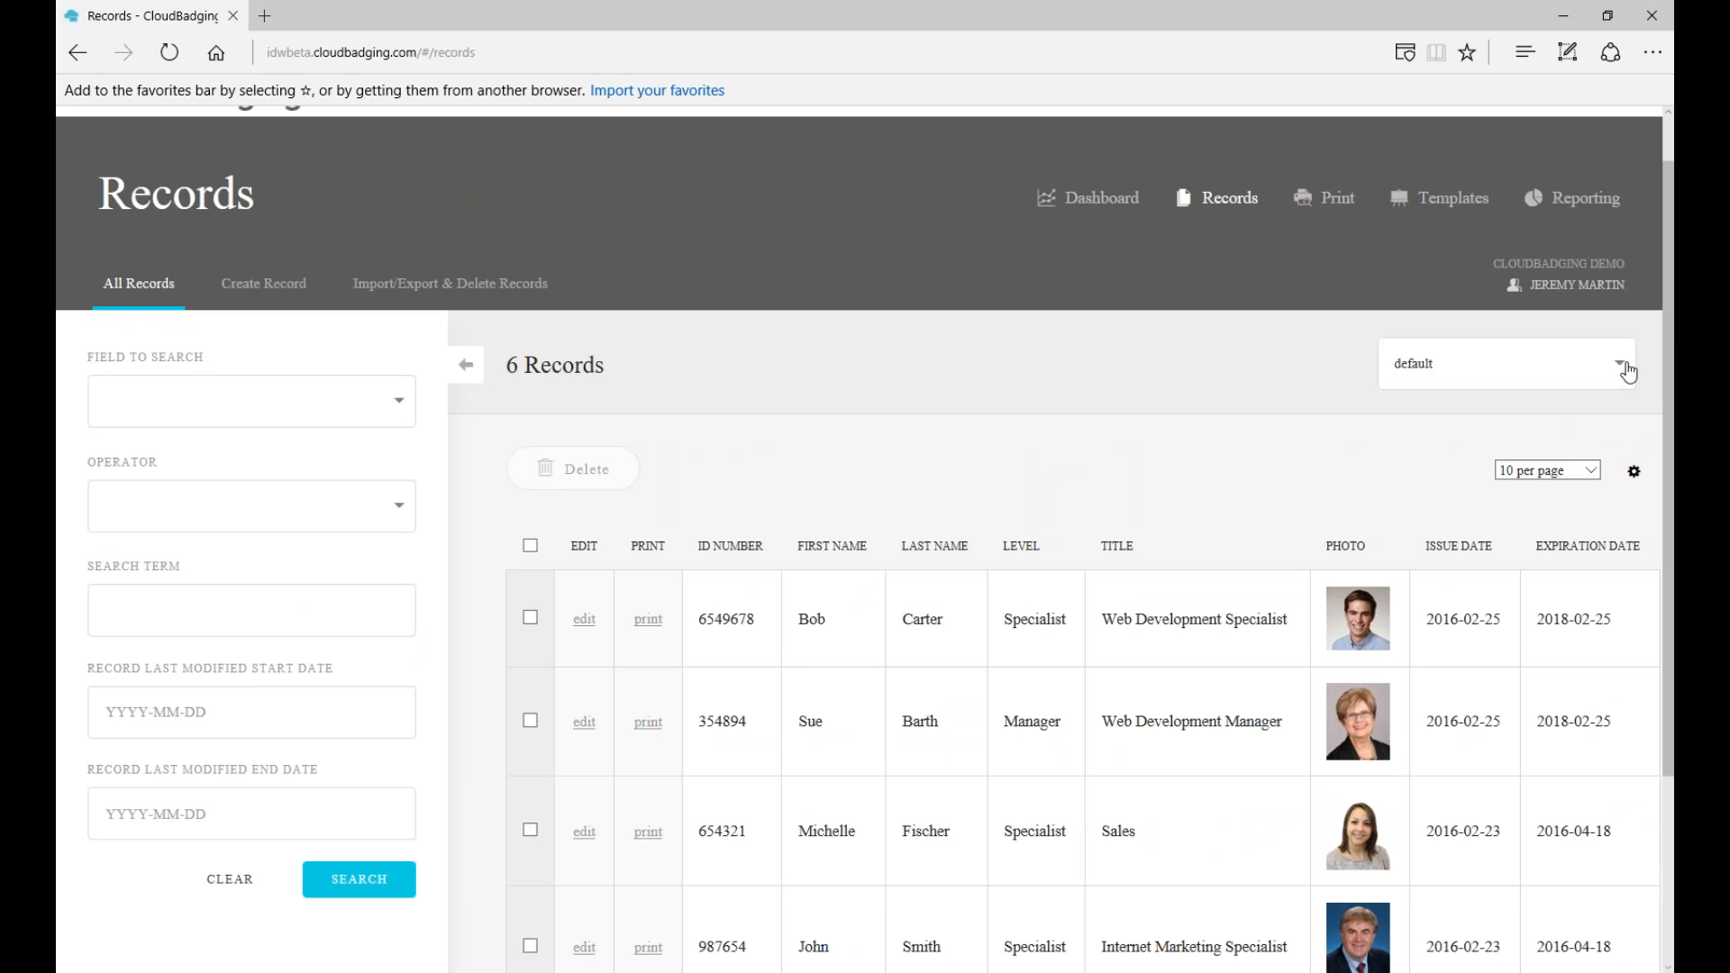
left_click(1627, 372)
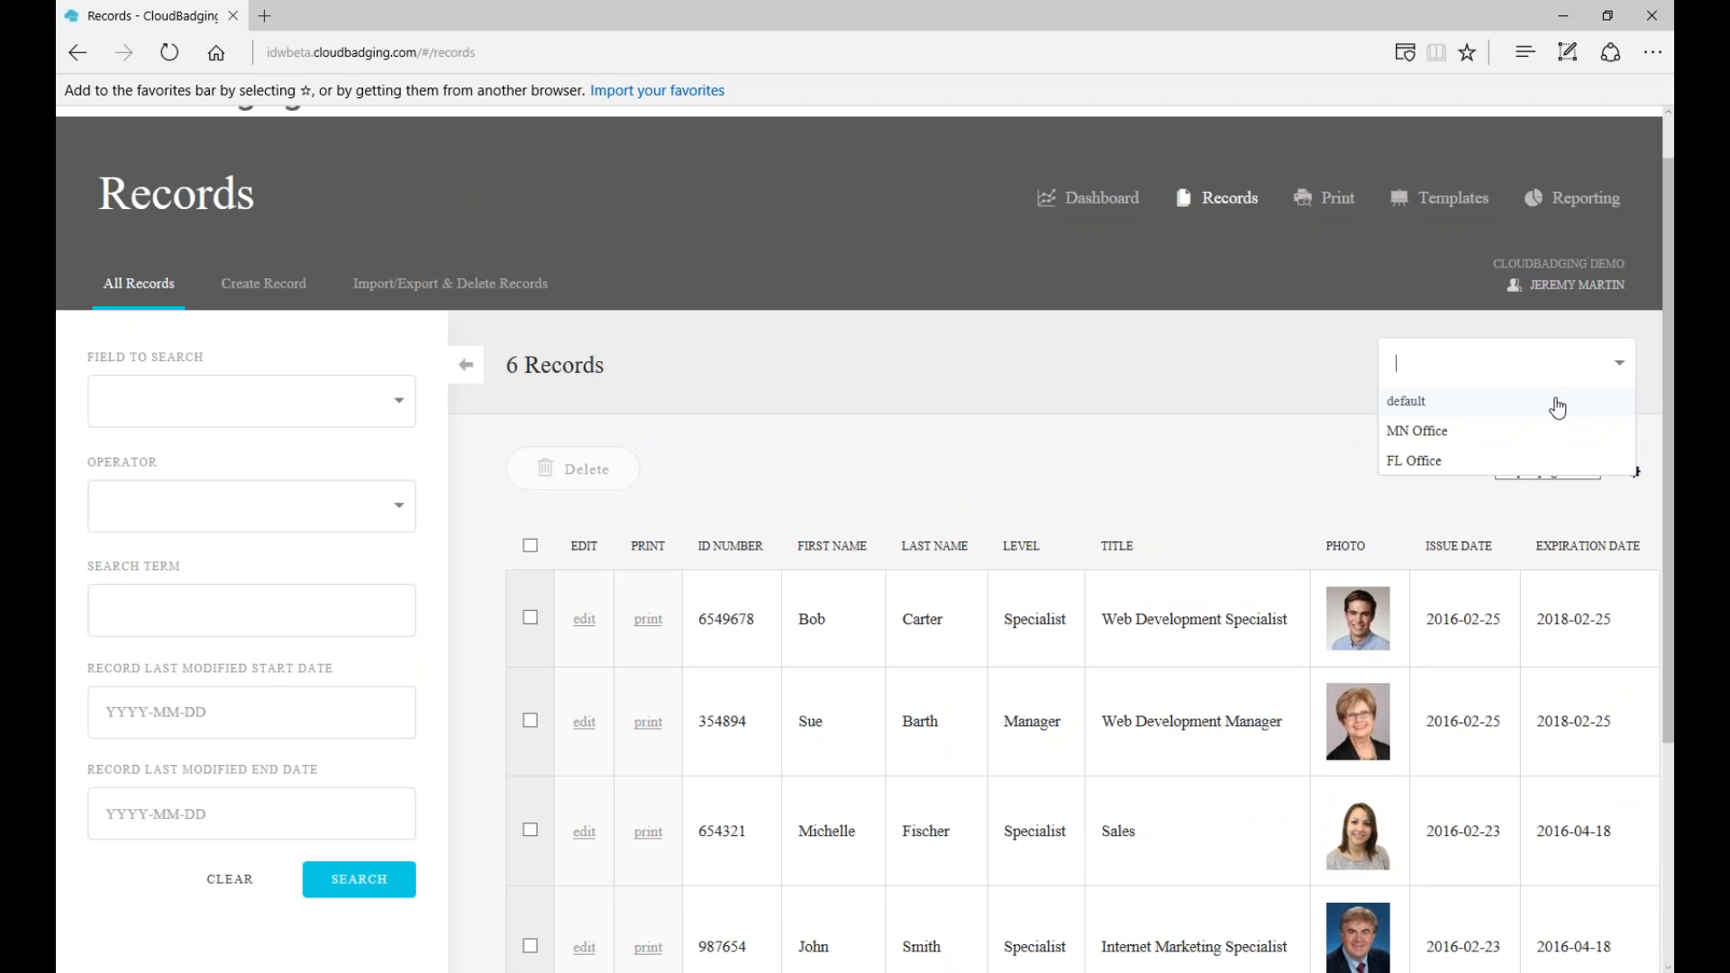
left_click(1558, 407)
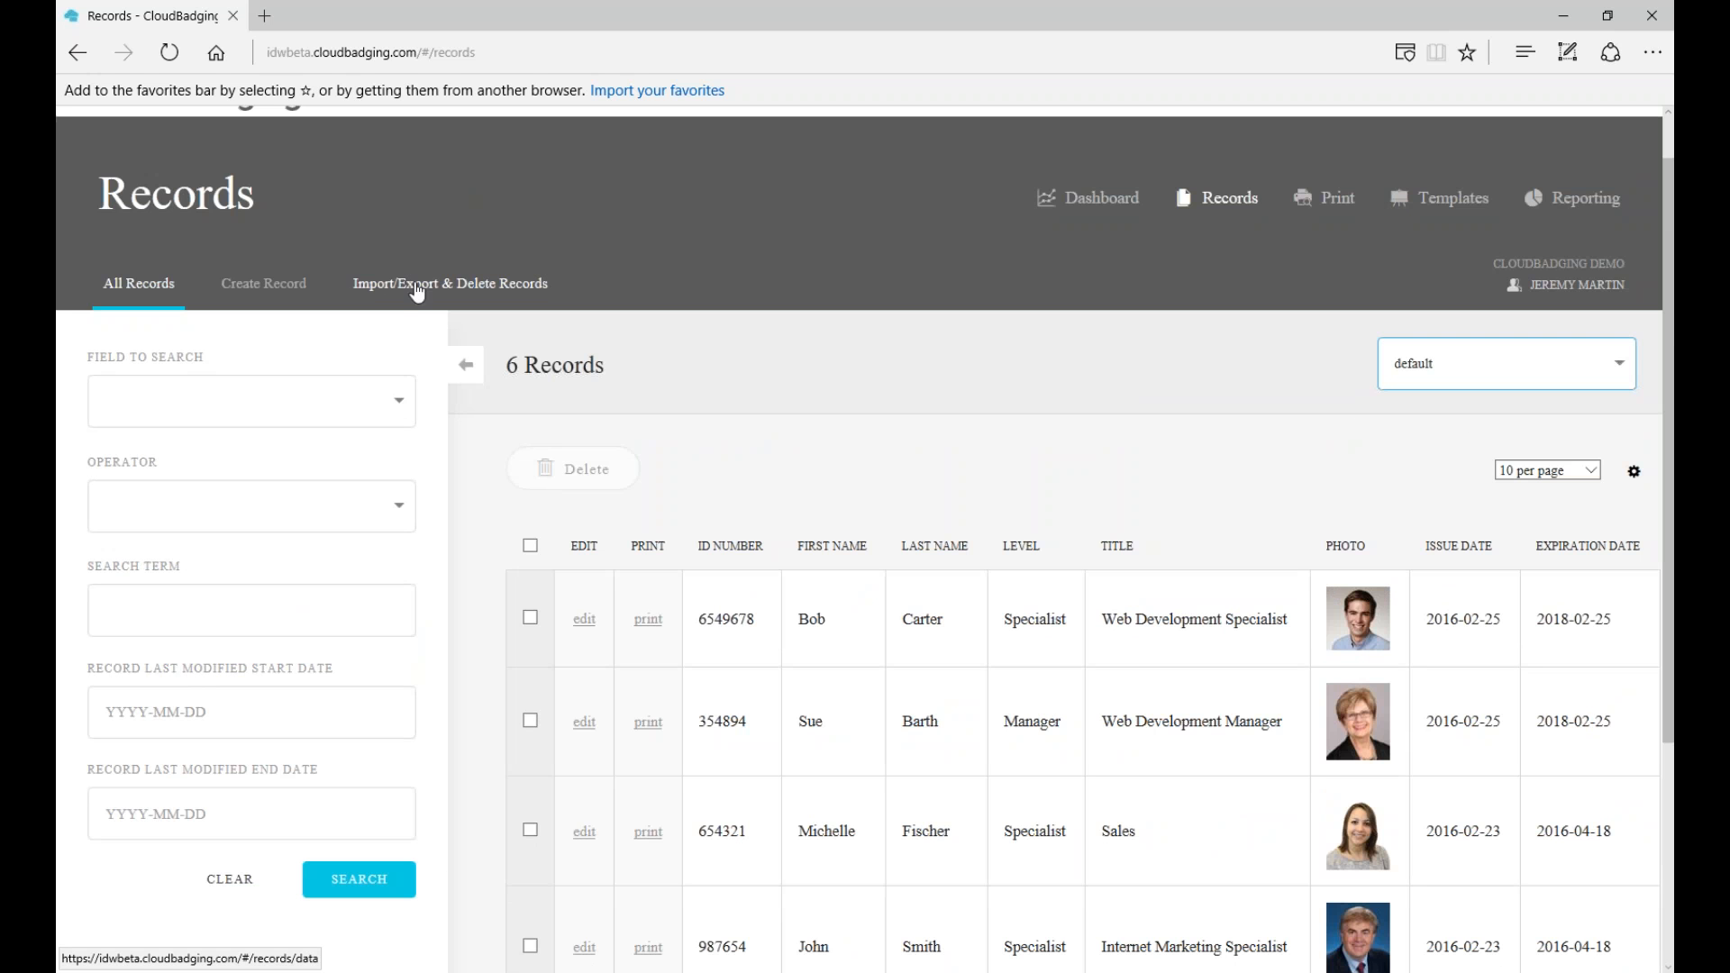
left_click(416, 286)
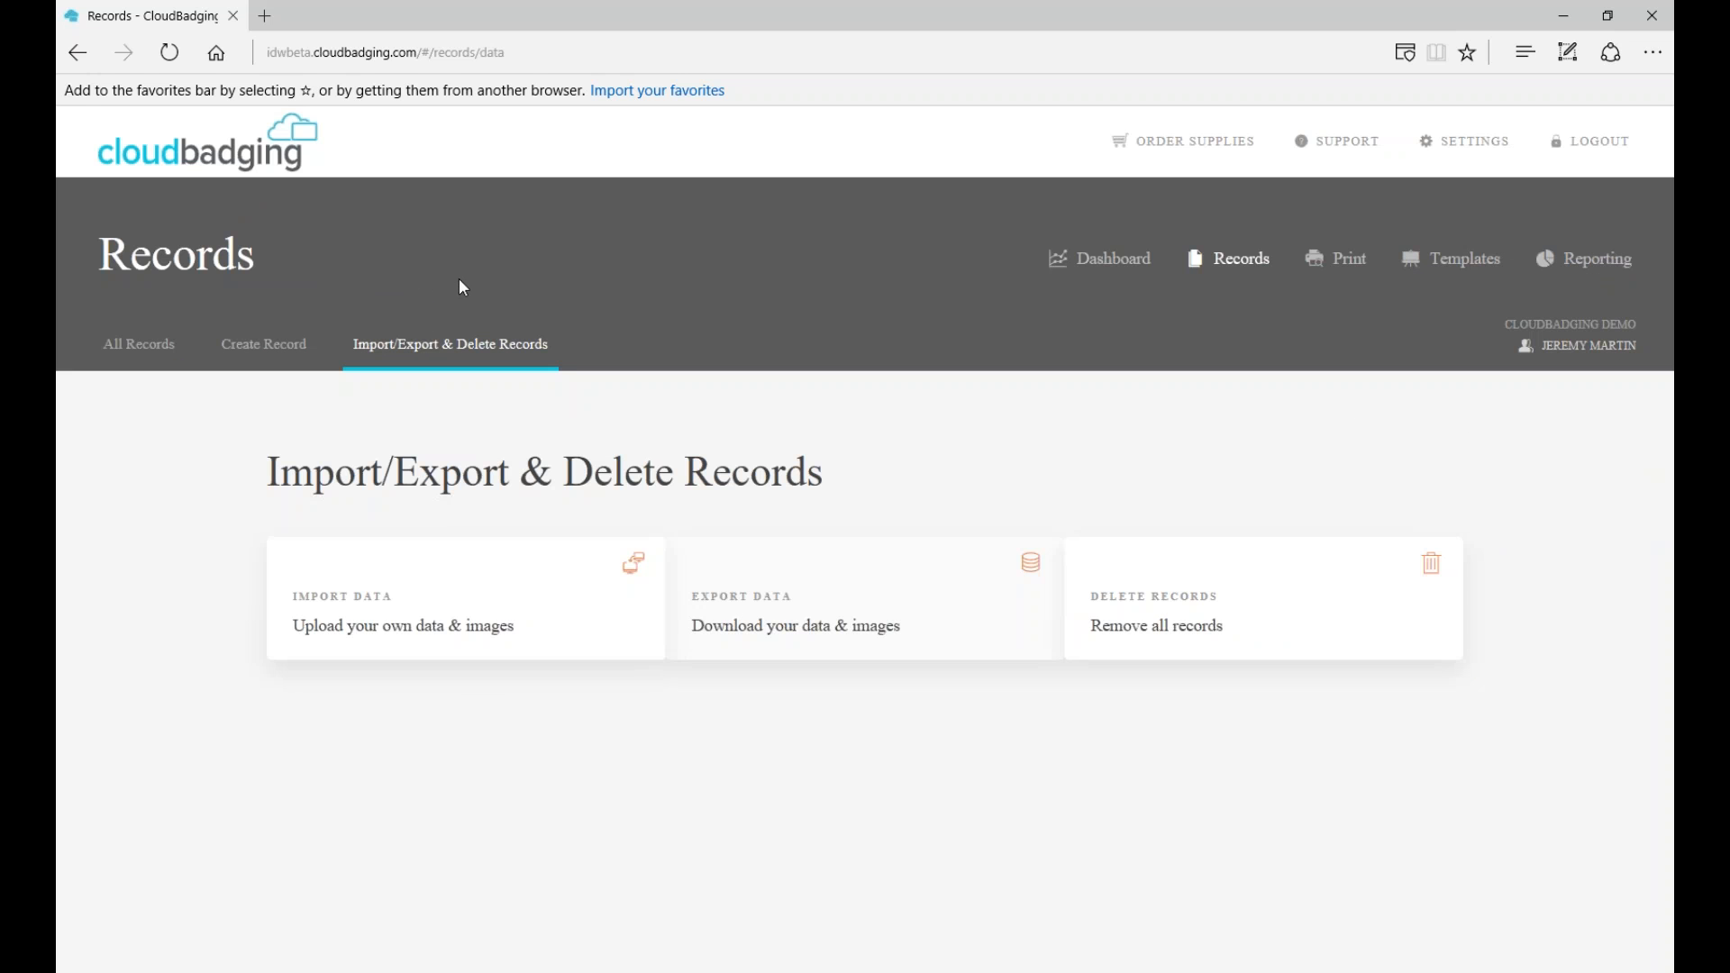
- Export all record data with record images included and acknowledge the Export Initiated message
left_click(786, 637)
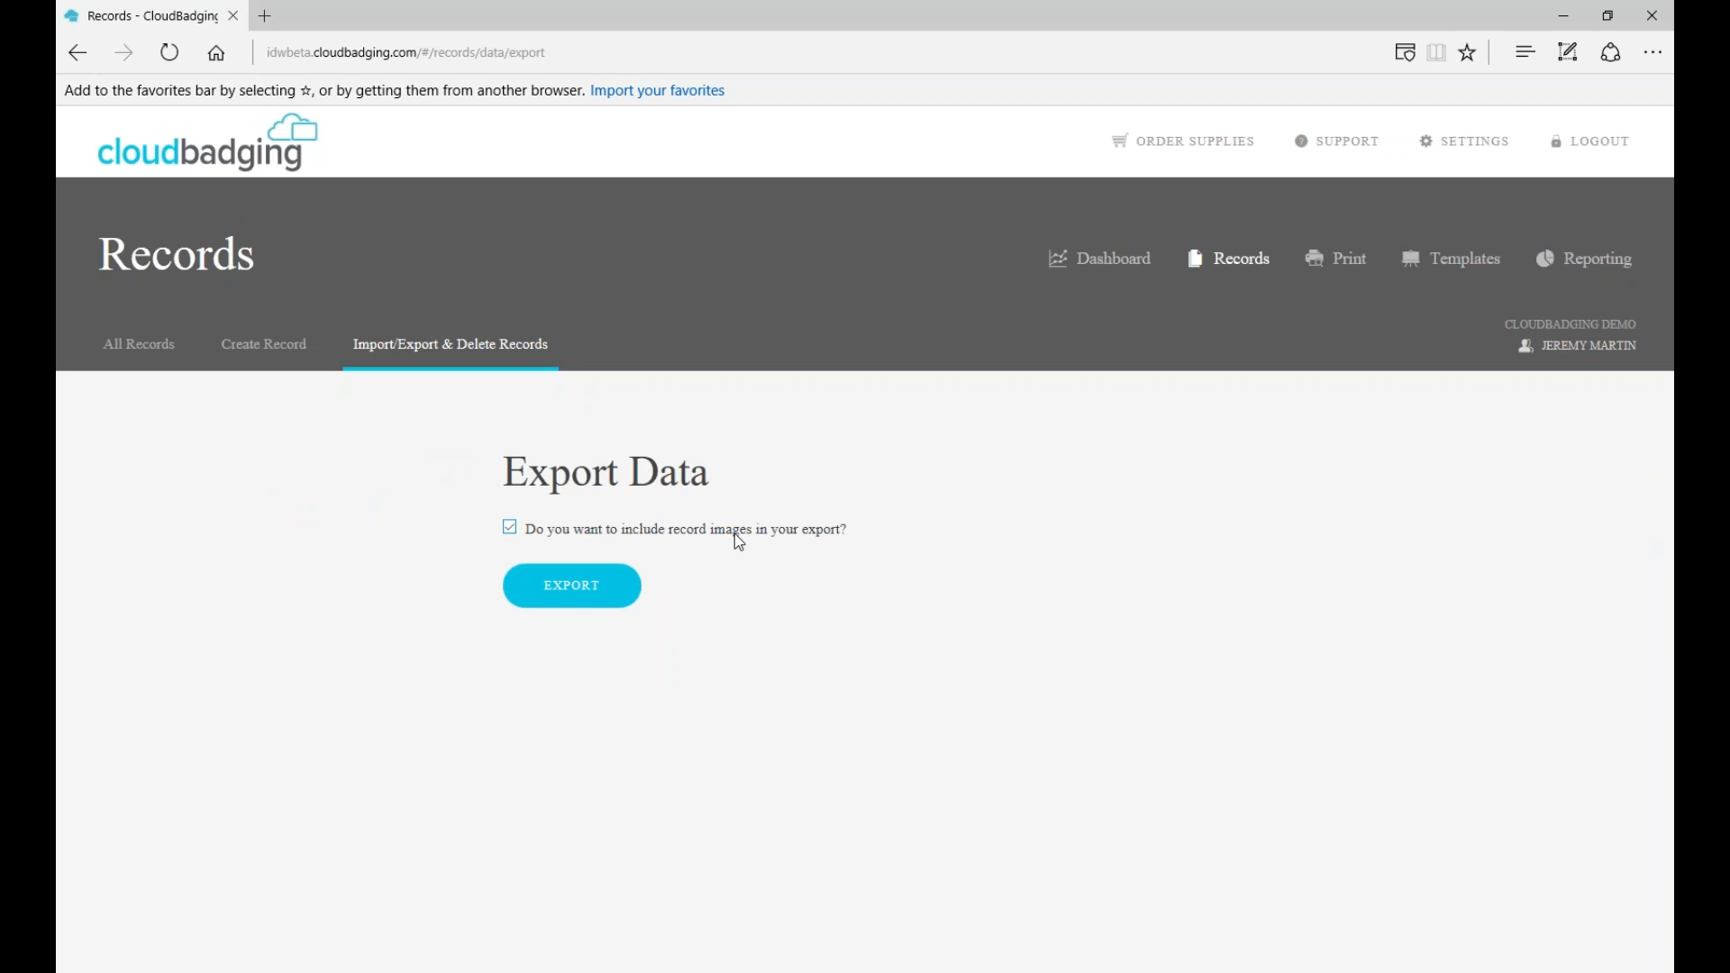
left_click(577, 589)
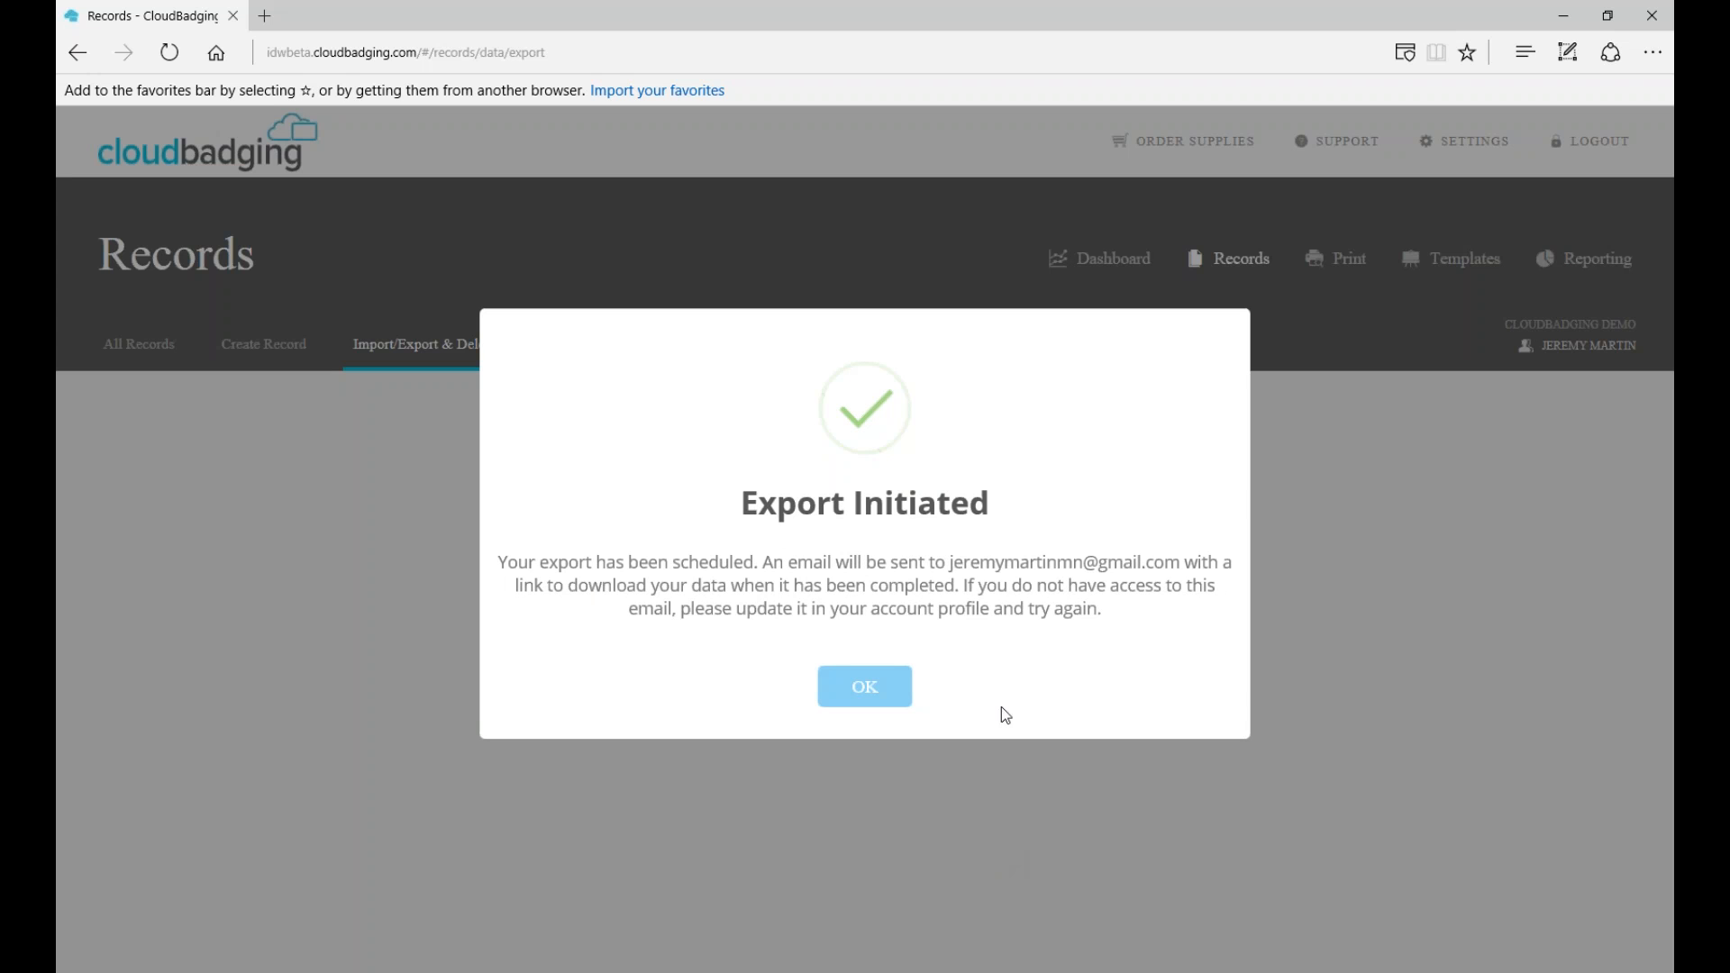
double_click(1063, 567)
left_click(1063, 578)
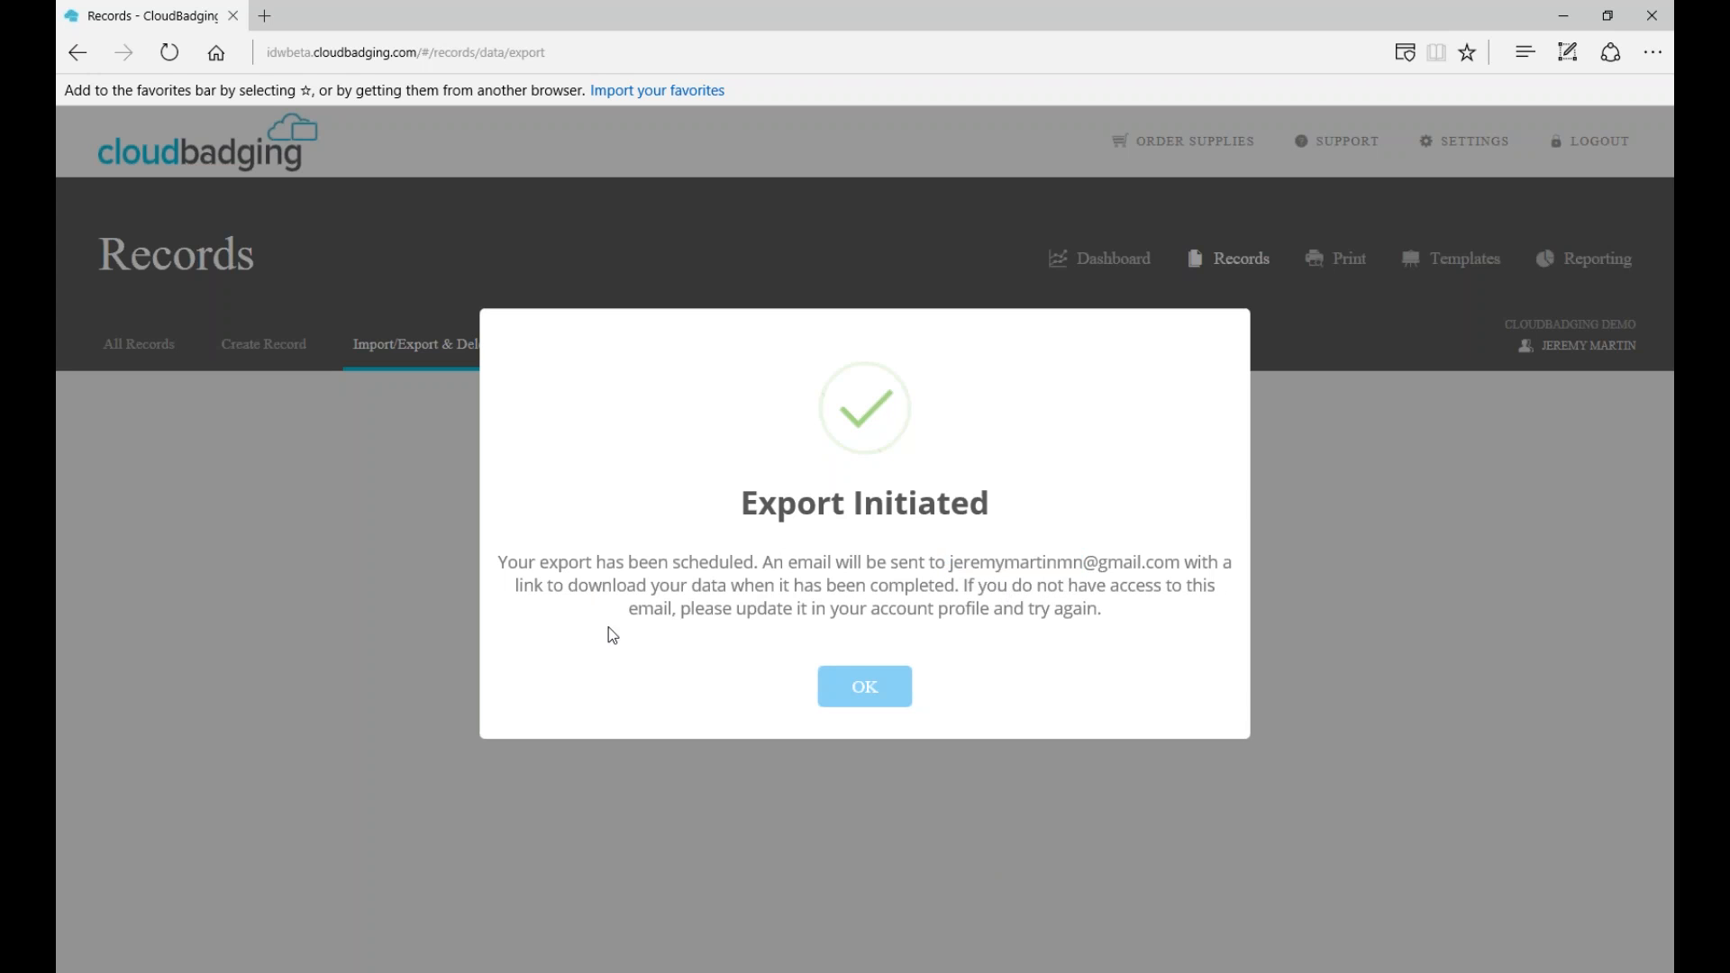
left_click(866, 699)
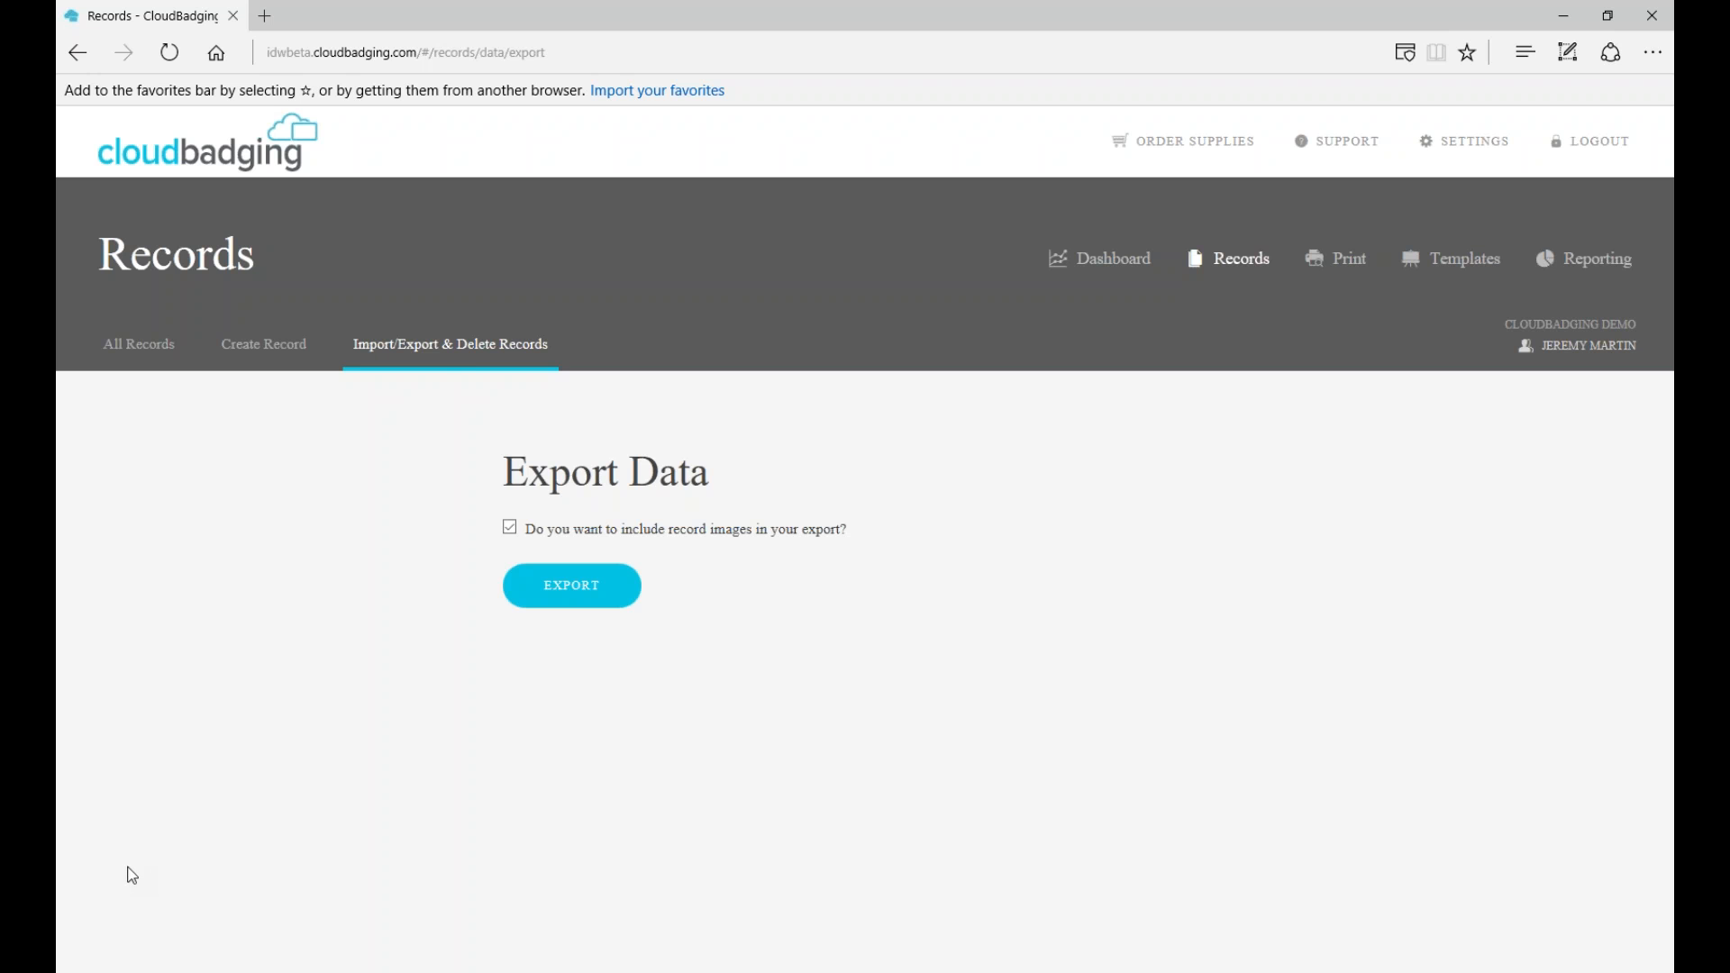
left_click(471, 353)
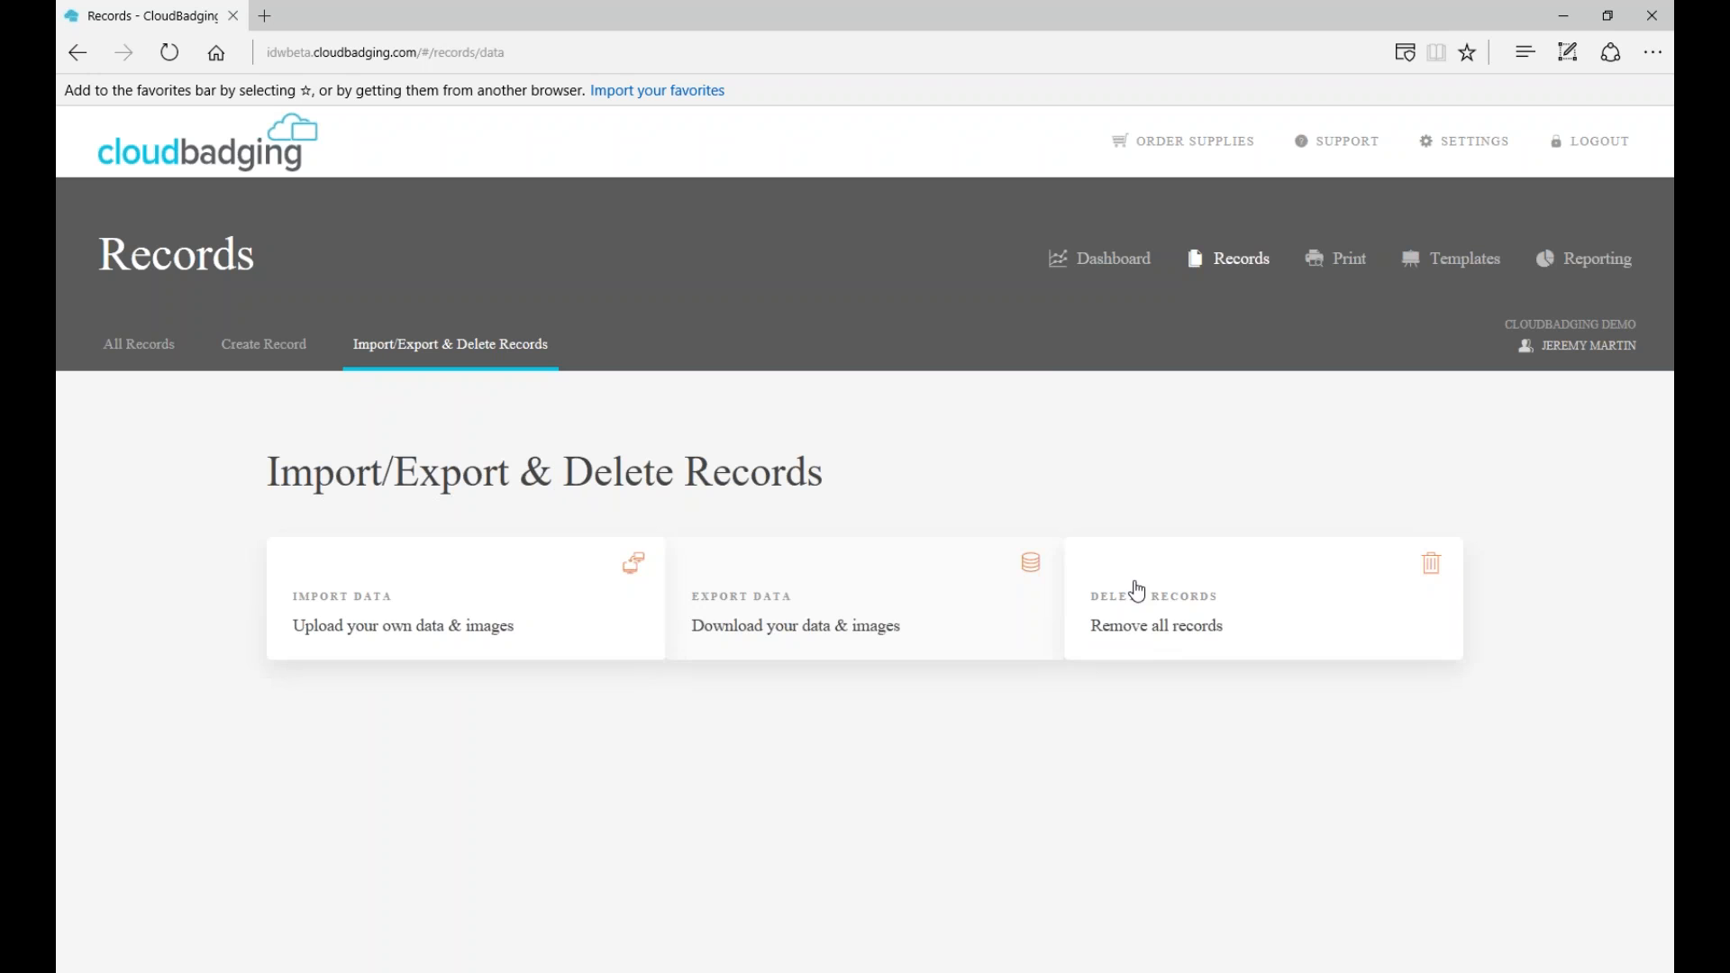
- View all records, selecting and then deselecting all six
left_click(1248, 268)
scroll(1109, 451, "down", 3)
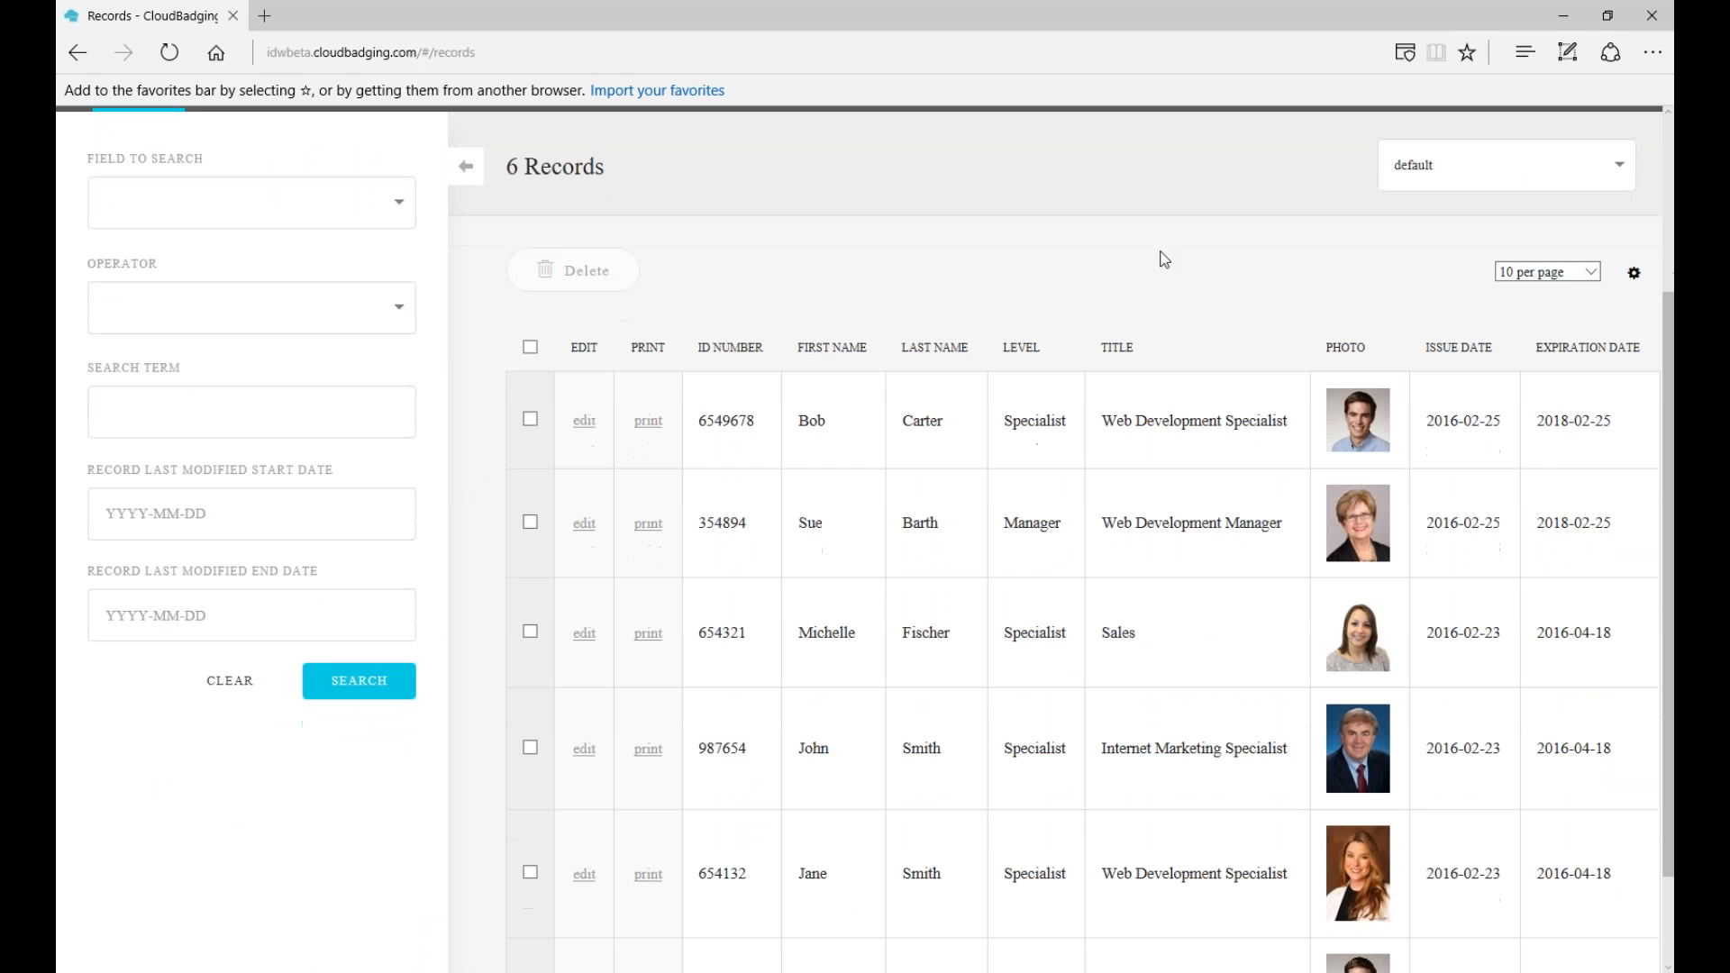
left_click(530, 347)
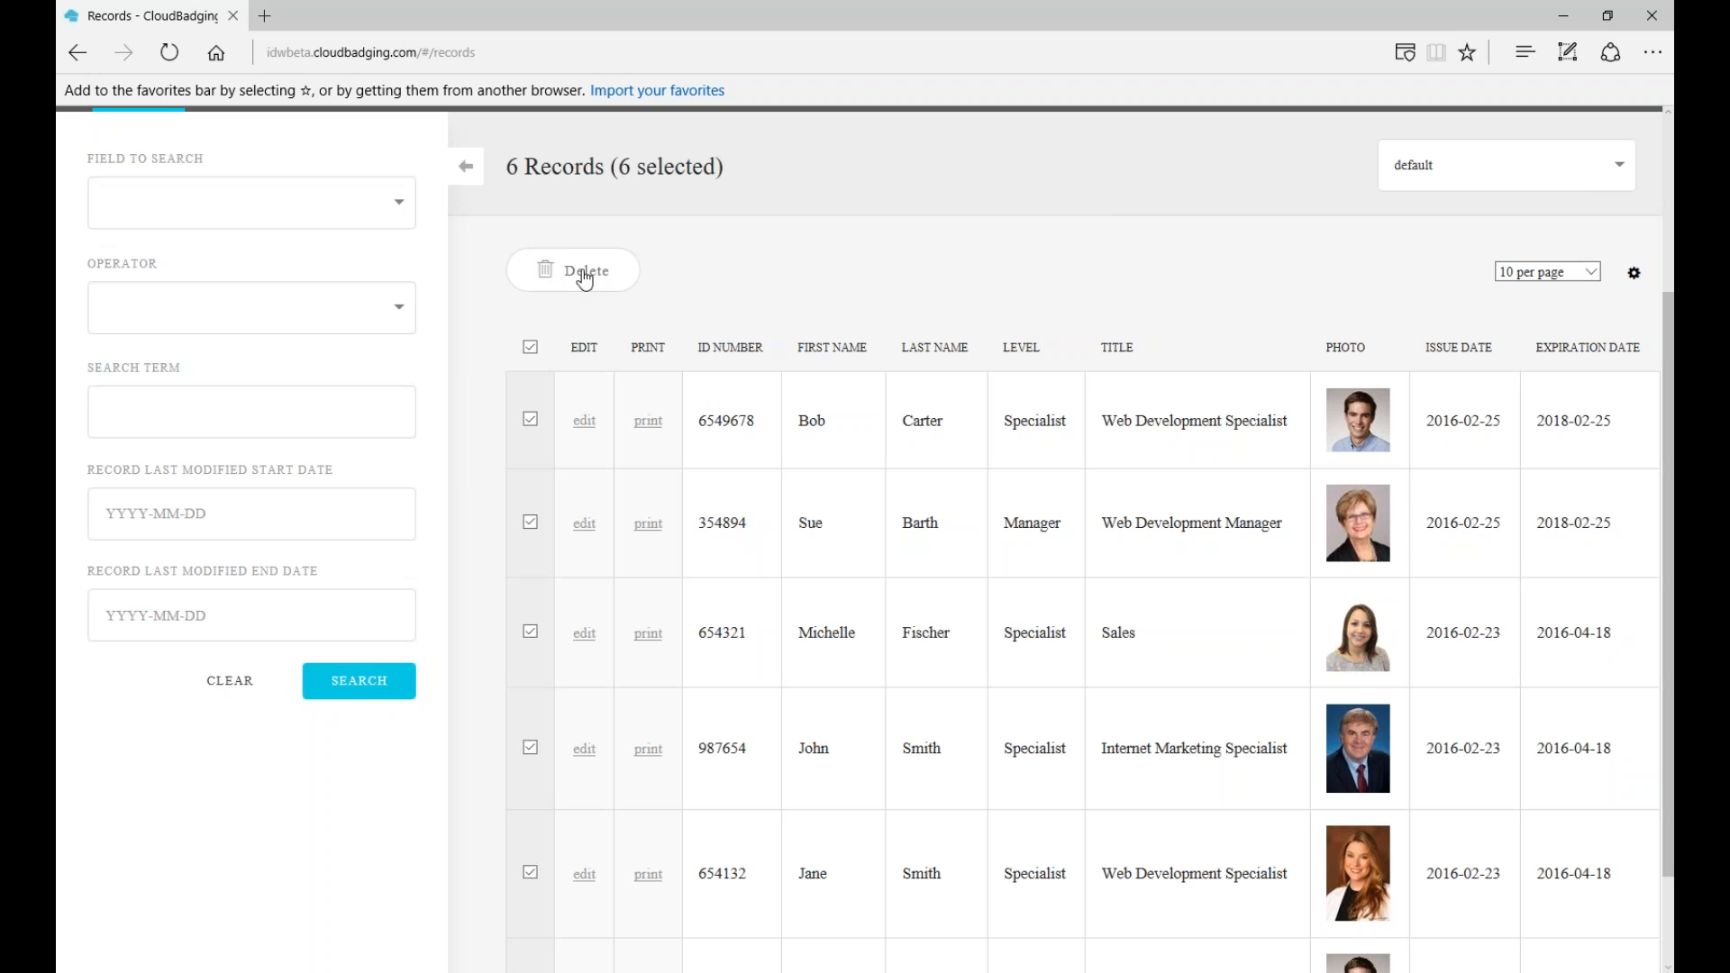
left_click(530, 347)
scroll(530, 347, "up", 1)
scroll(507, 357, "up", 3)
- Bring up the Delete Records warning, cancel it, and show All Records again
left_click(507, 351)
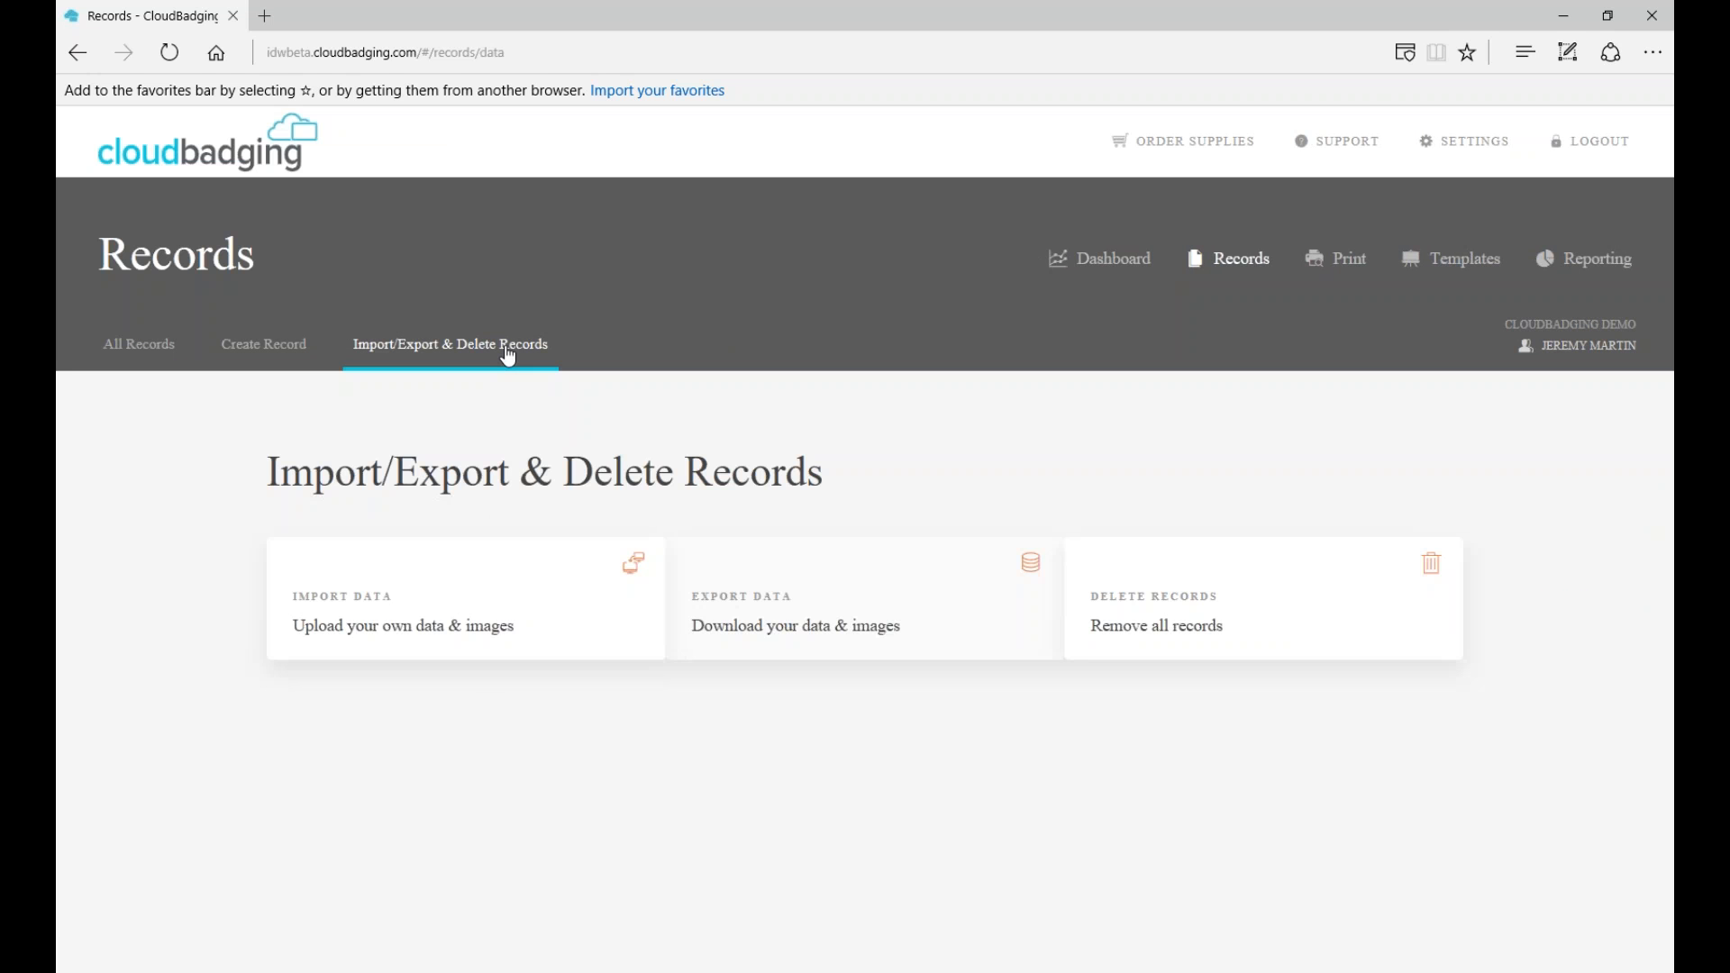
left_click(1192, 639)
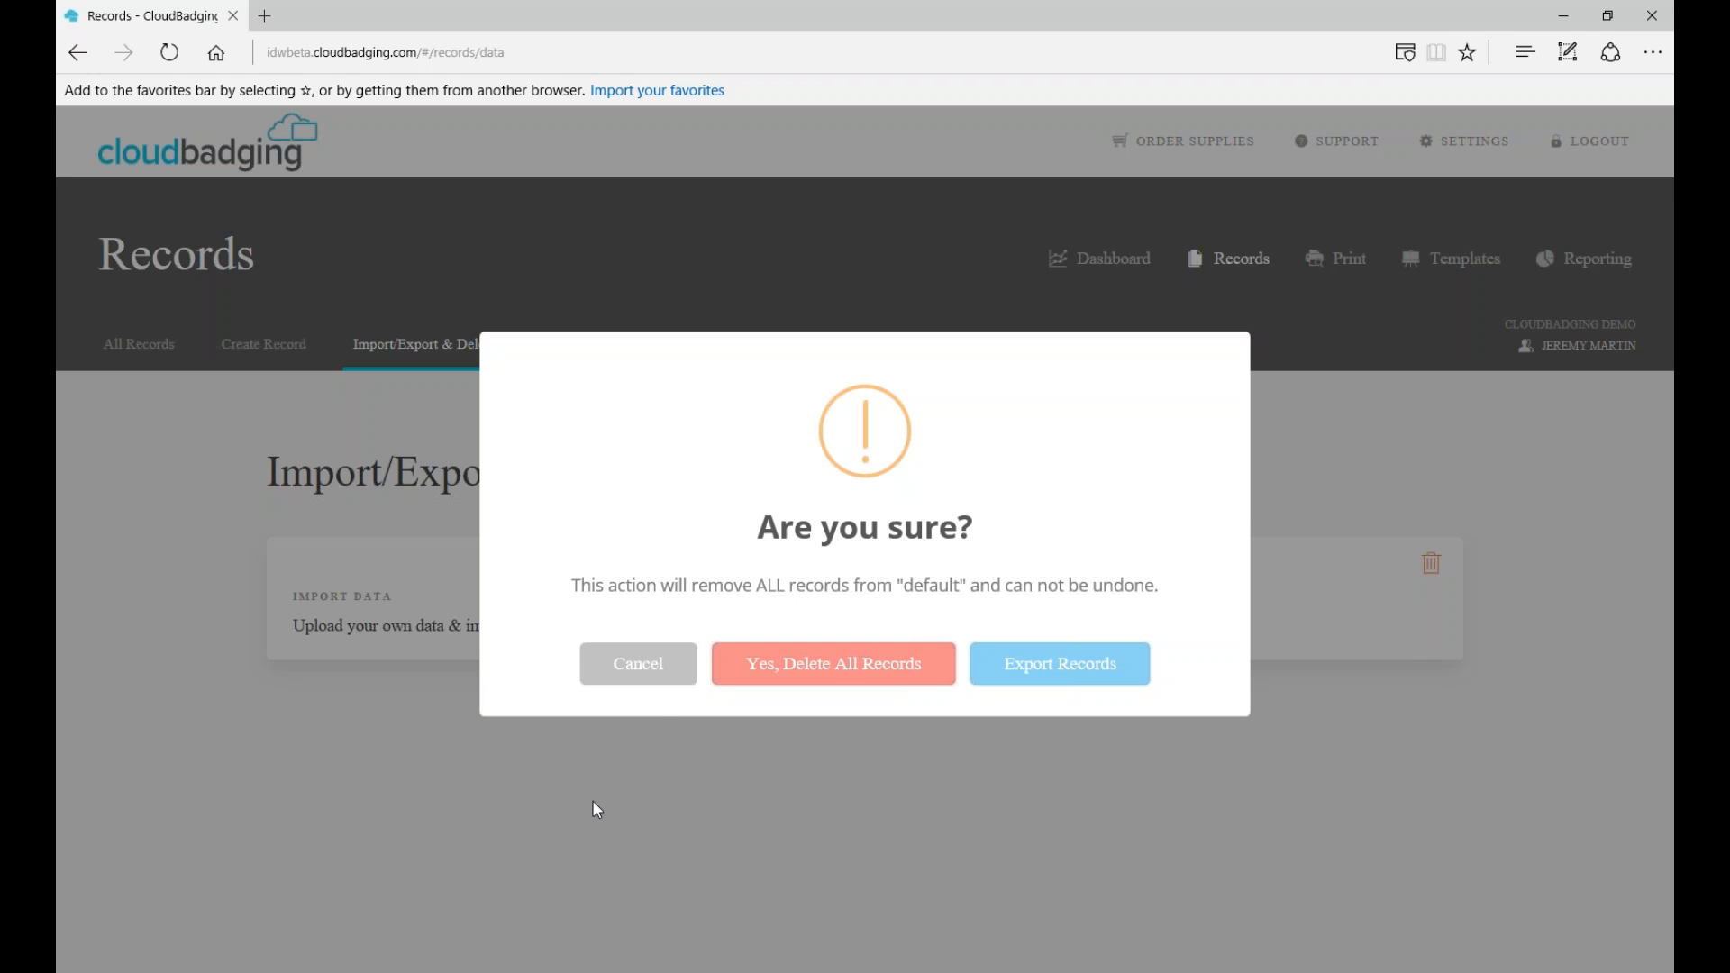
left_click(622, 671)
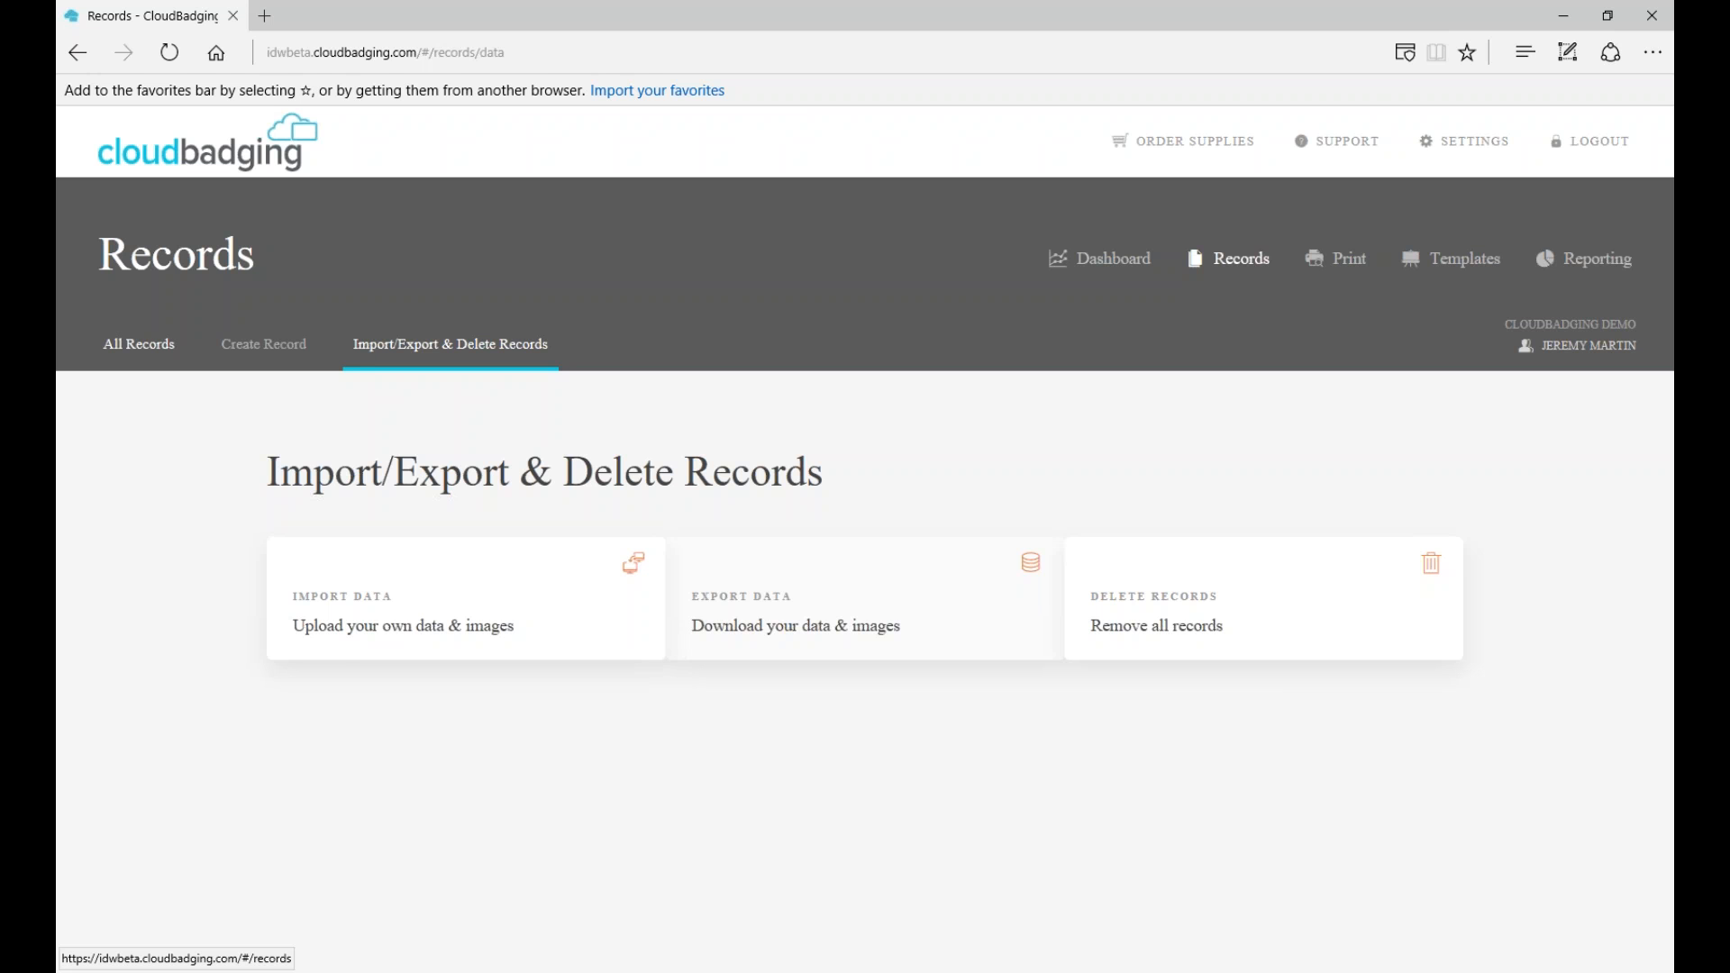
left_click(139, 344)
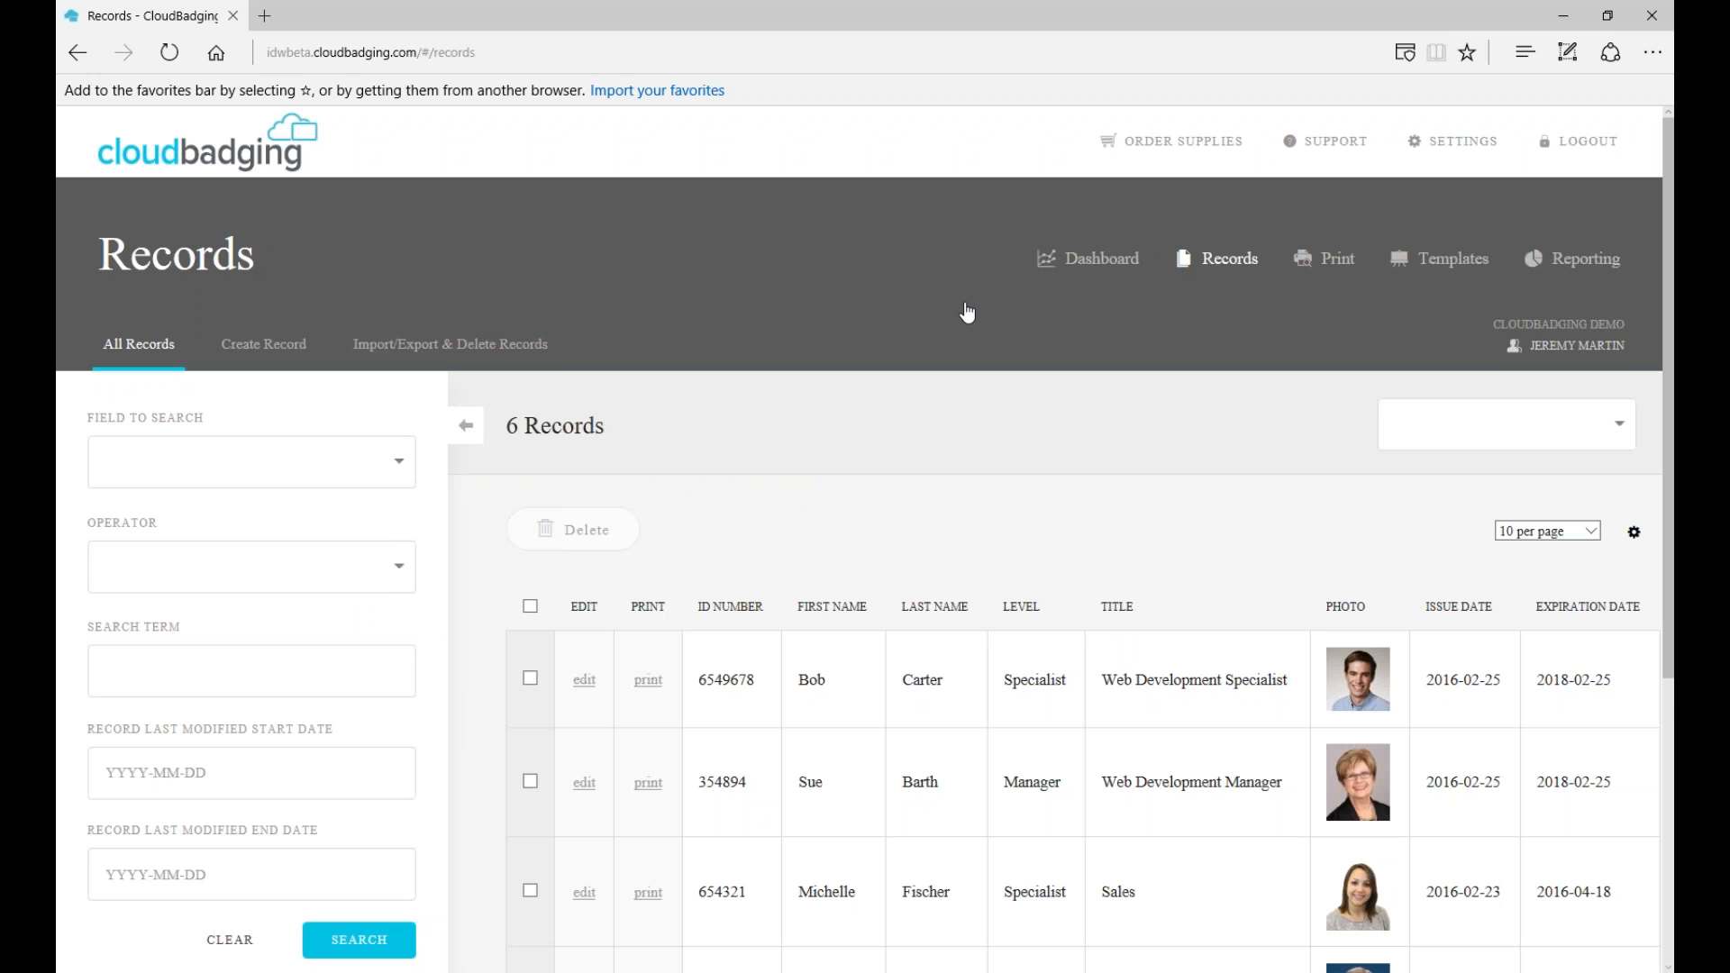